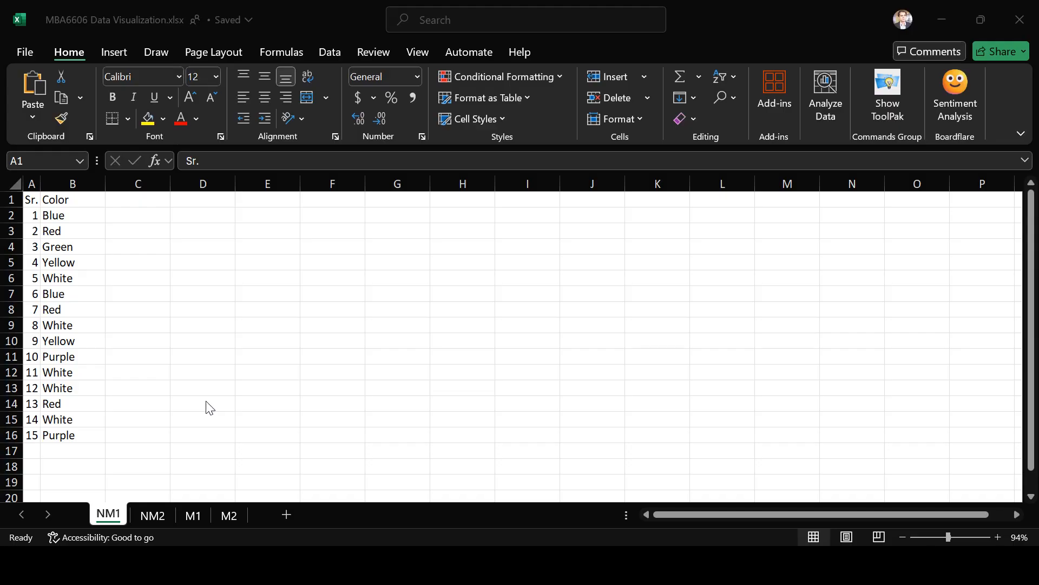
Copy the entire Color column B and paste it into column D, starting at D1
left_click(61, 180)
left_click(61, 179)
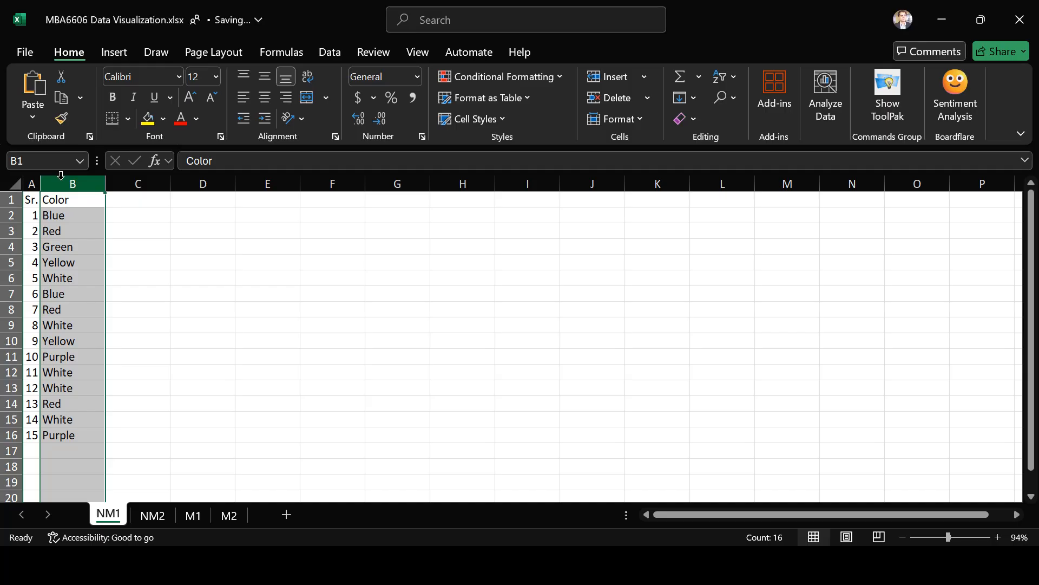
right_click(60, 180)
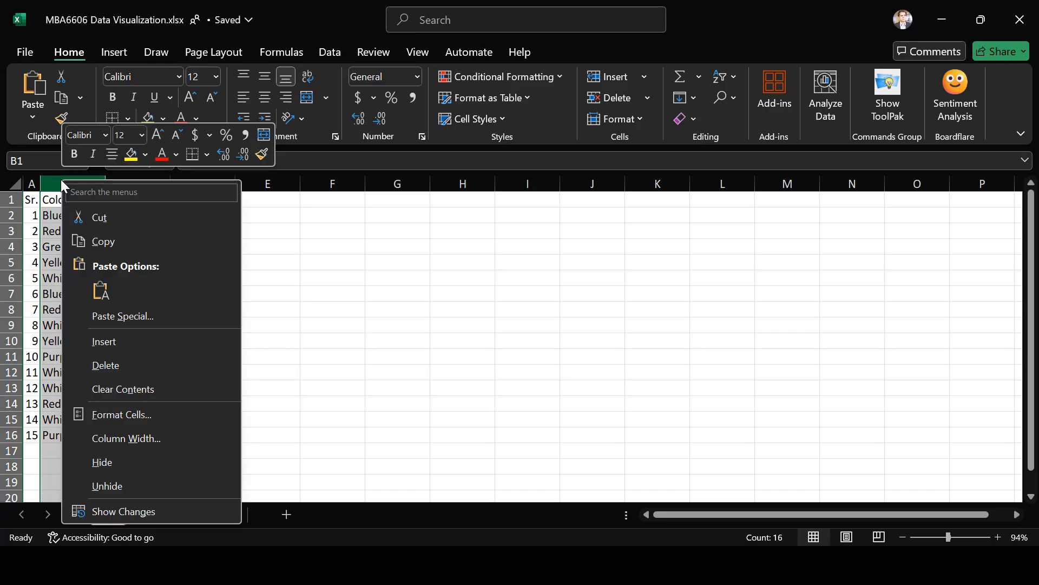
left_click(105, 245)
left_click(210, 204)
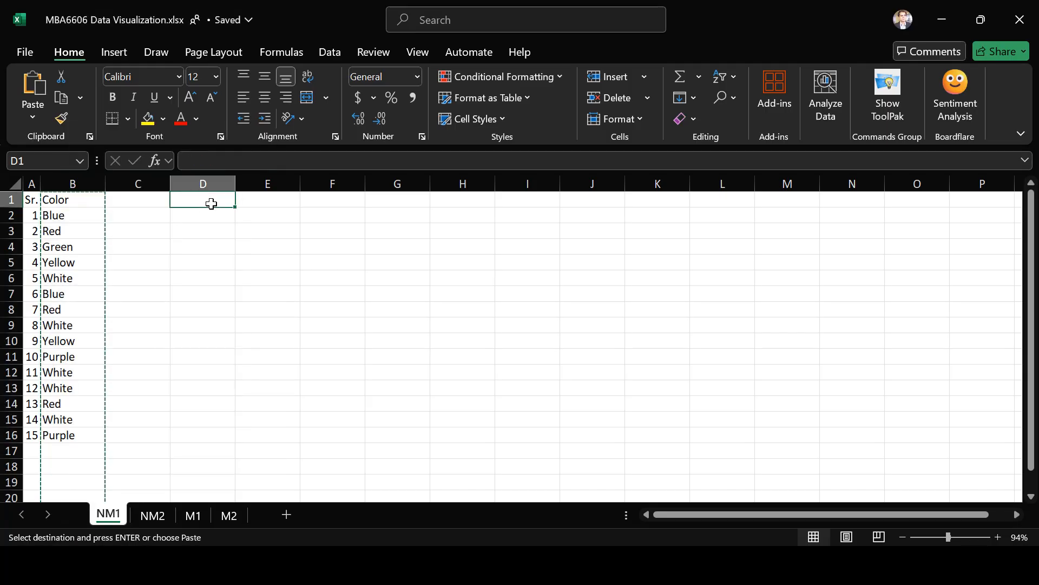
right_click(211, 203)
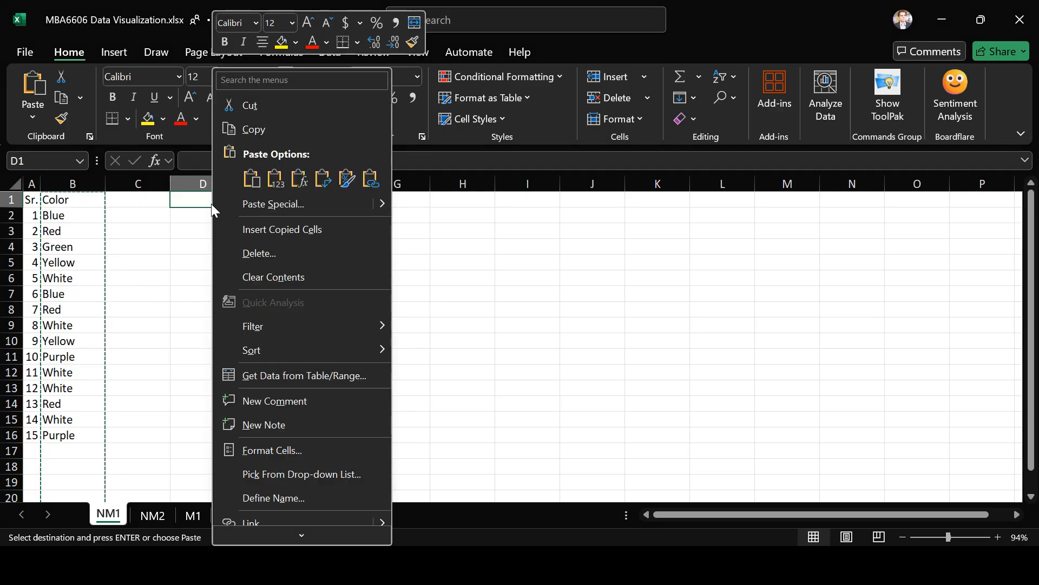
left_click(246, 225)
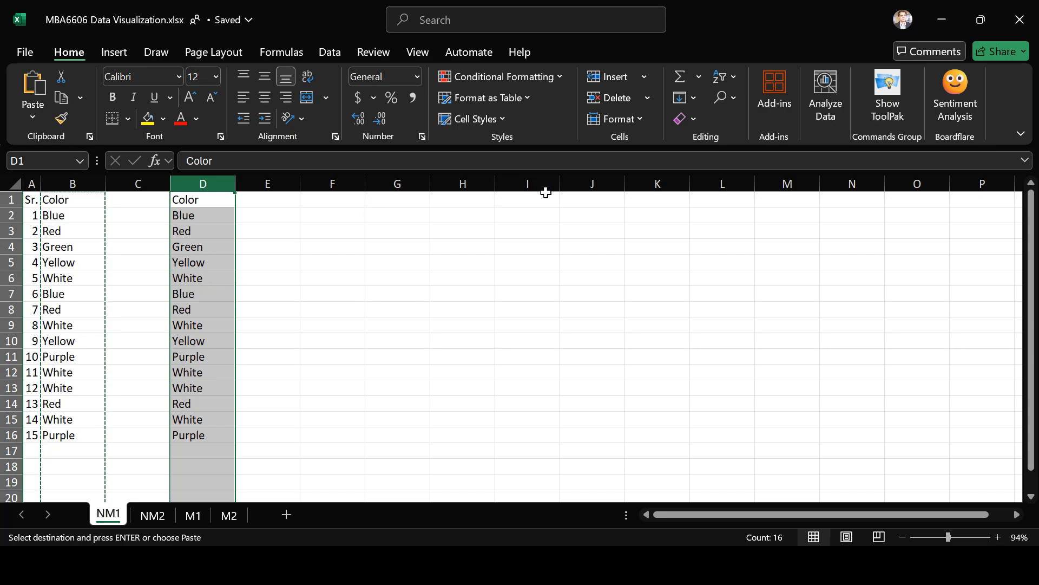
Remove the duplicate values from column D, leaving the option for data headers off
left_click(328, 55)
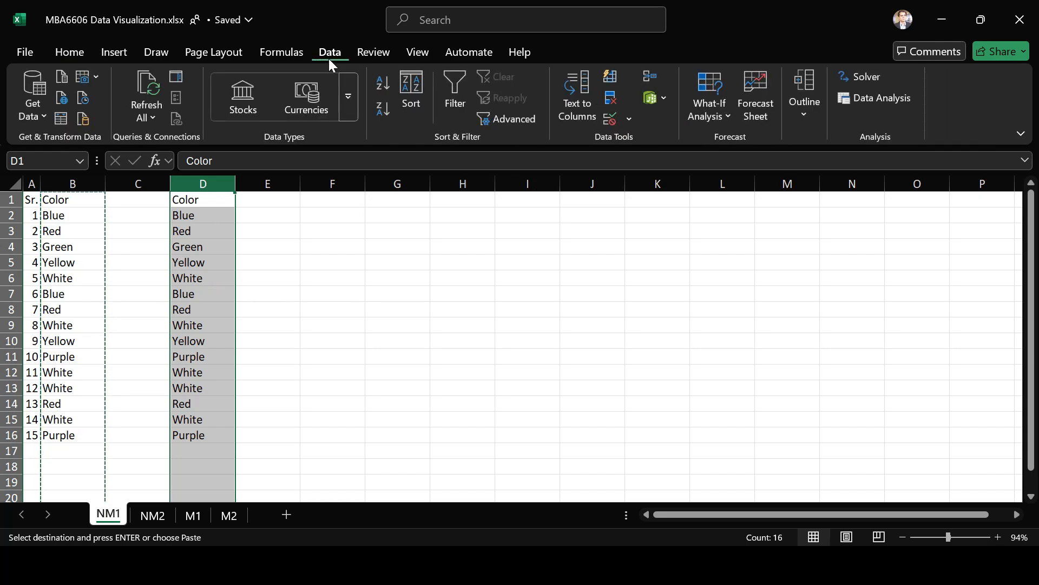
left_click(611, 99)
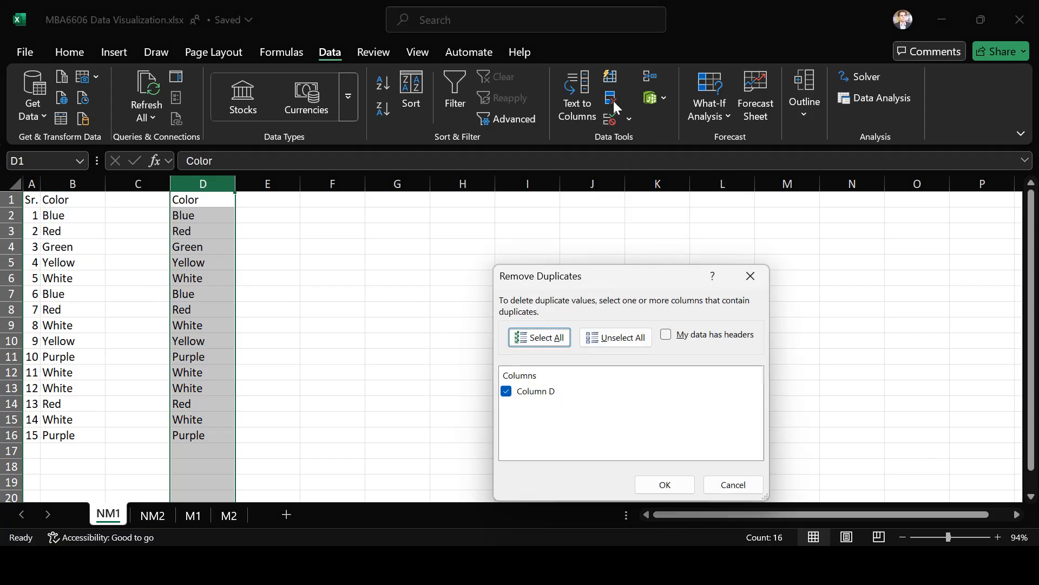
left_click(663, 483)
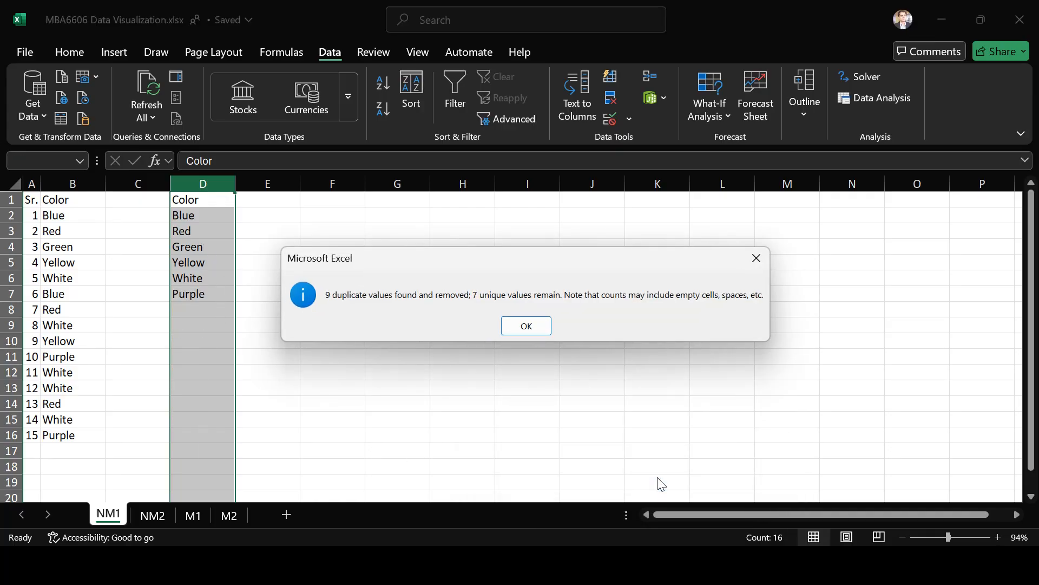
left_click(532, 327)
Enter the header "Frequency" in cell E1, beside the list of unique colors
left_click(223, 243)
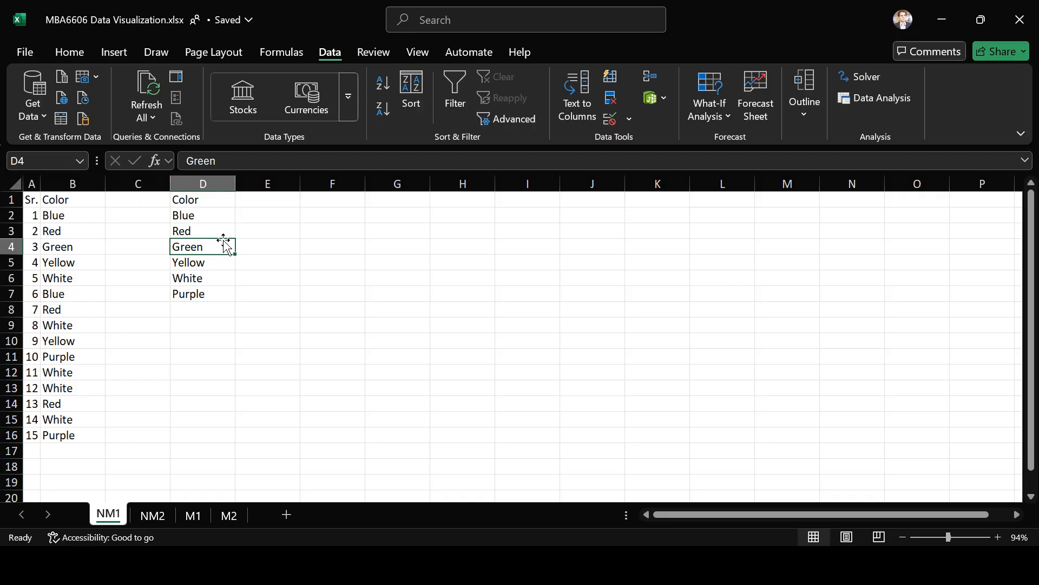
key("Up")
key("Up")
key("Up")
key("Right")
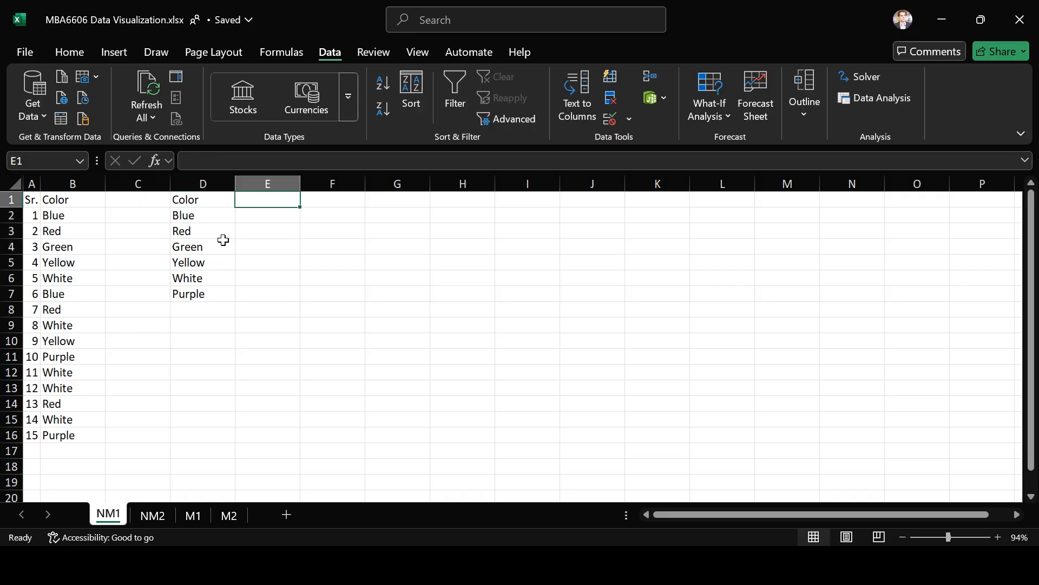
type("Freque")
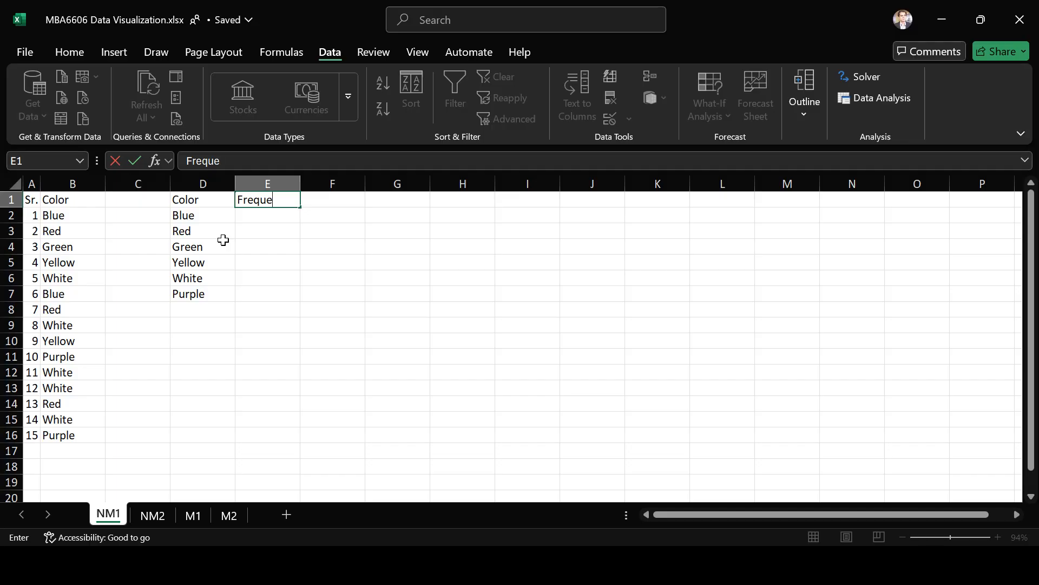
type("ncy")
key("Return")
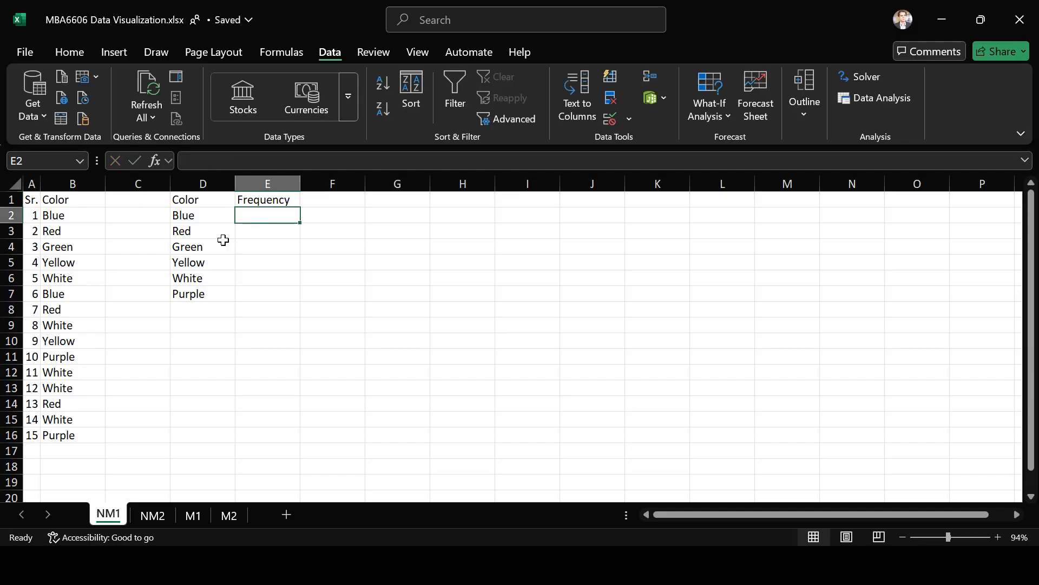
Enter =COUNTIF($B$2:$B$16,D2) in E2 to count the first color, with the range locked as absolute
type("=")
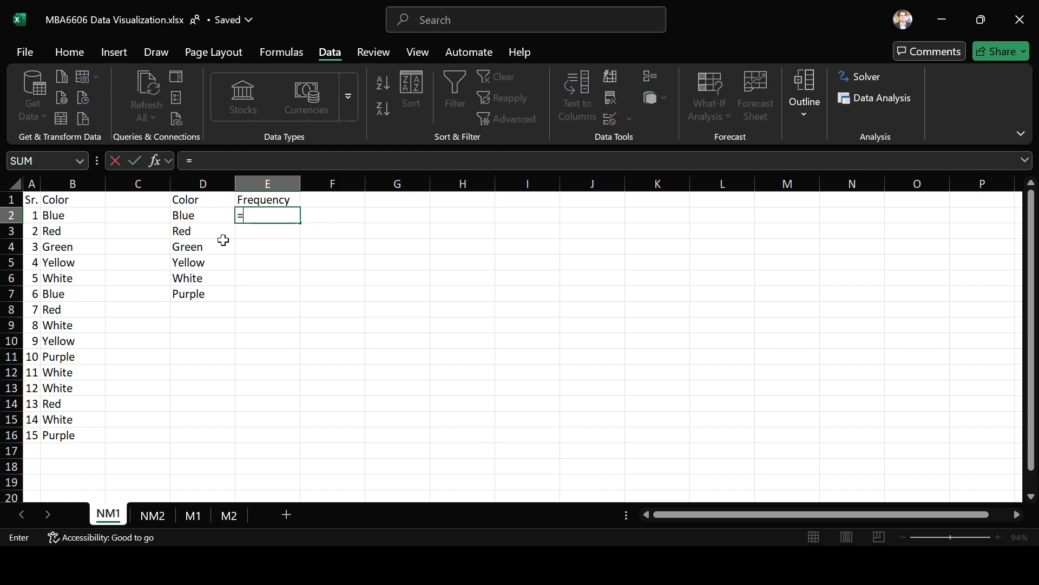
type("cou")
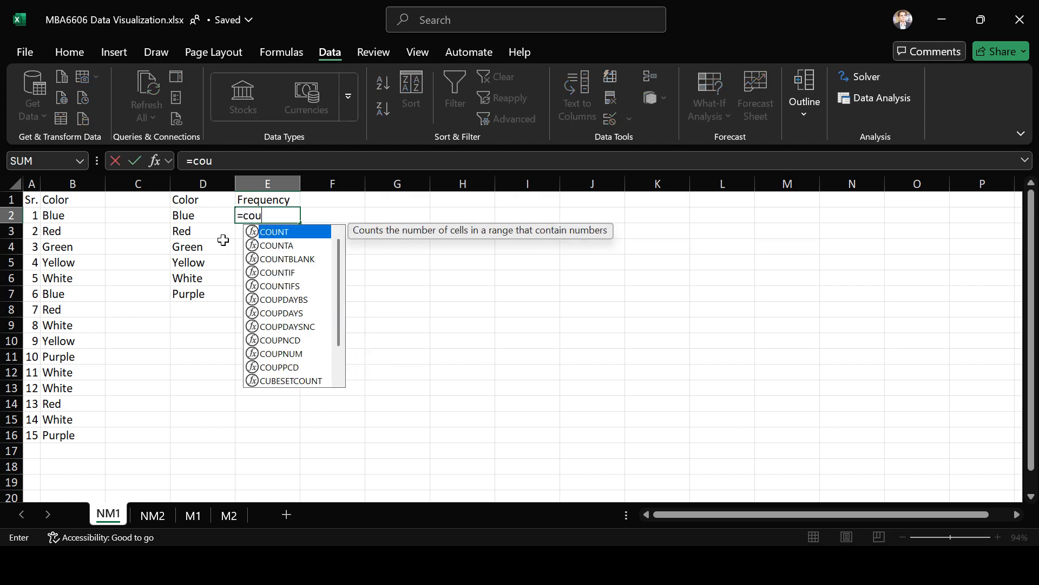
type("ntif")
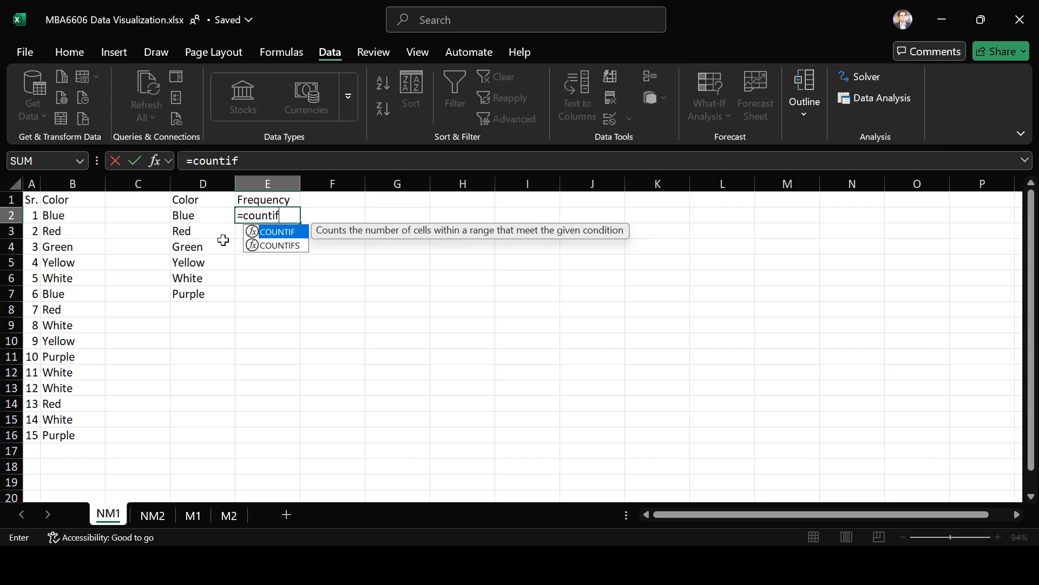
key("Tab")
key("Left")
key("Left")
key("Left")
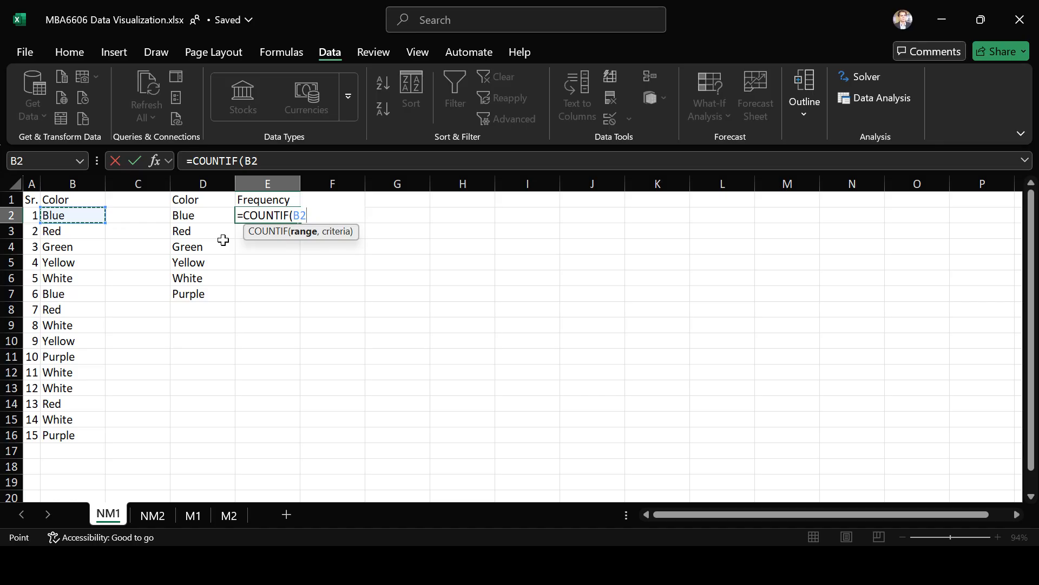
key("shift+Down")
key("shift+Down")
key("shift+Down")
key("shift+Down")
key("shift+Down")
key("shift+Down")
key("shift+Down")
key("shift+Down")
key("shift+Down")
key("shift+Down")
key("shift+Down")
key("shift+Down")
key("shift+Down")
key("shift+Down")
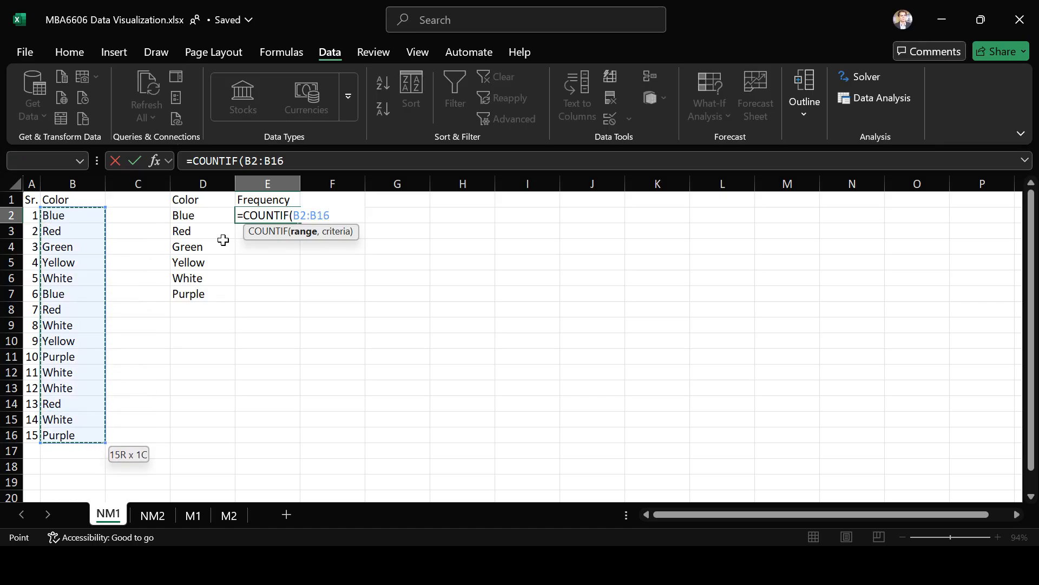
key("F4")
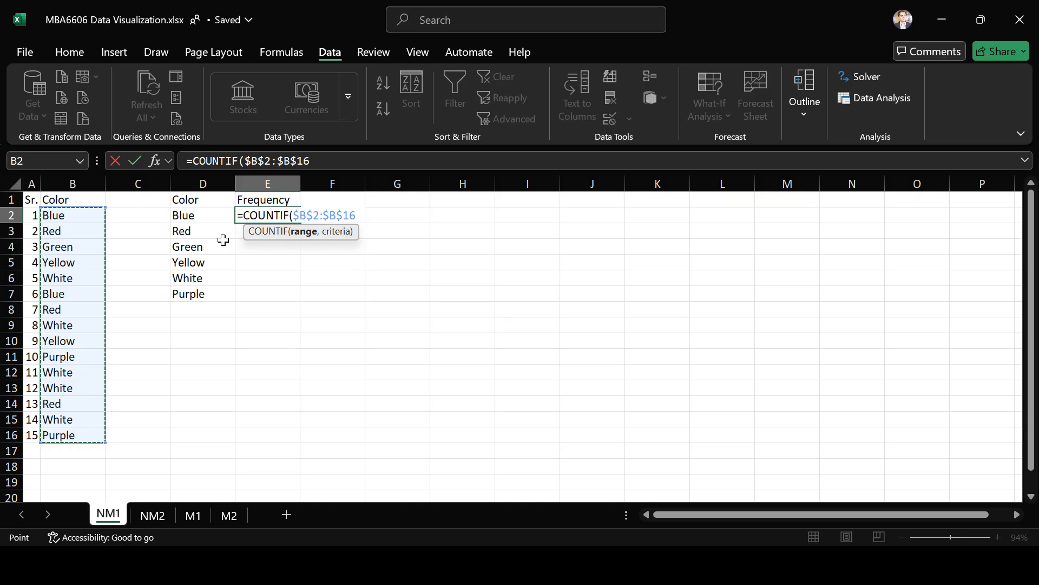
type(",")
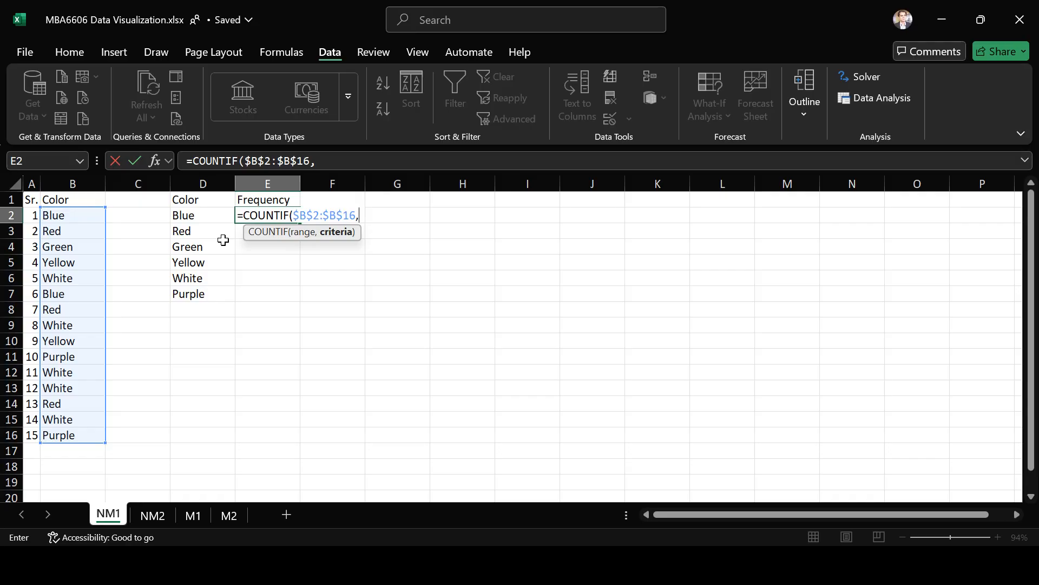
key("Left")
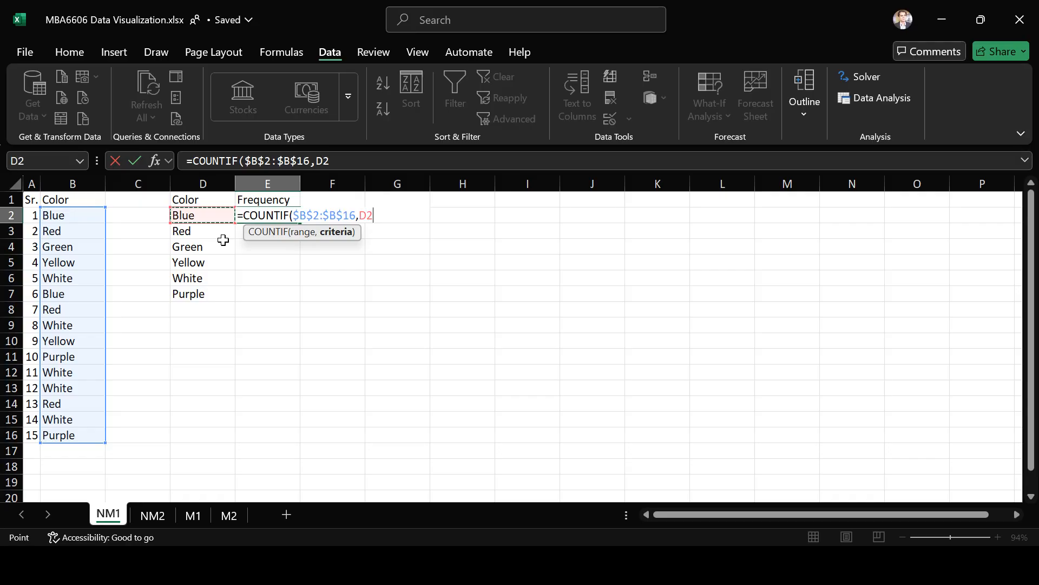
type(")")
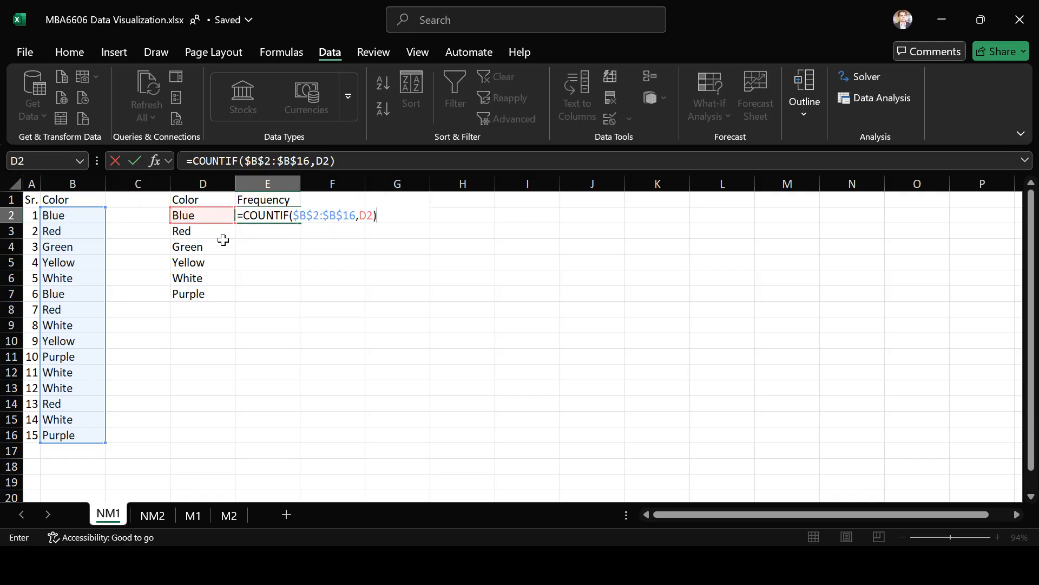
key("ctrl+Return")
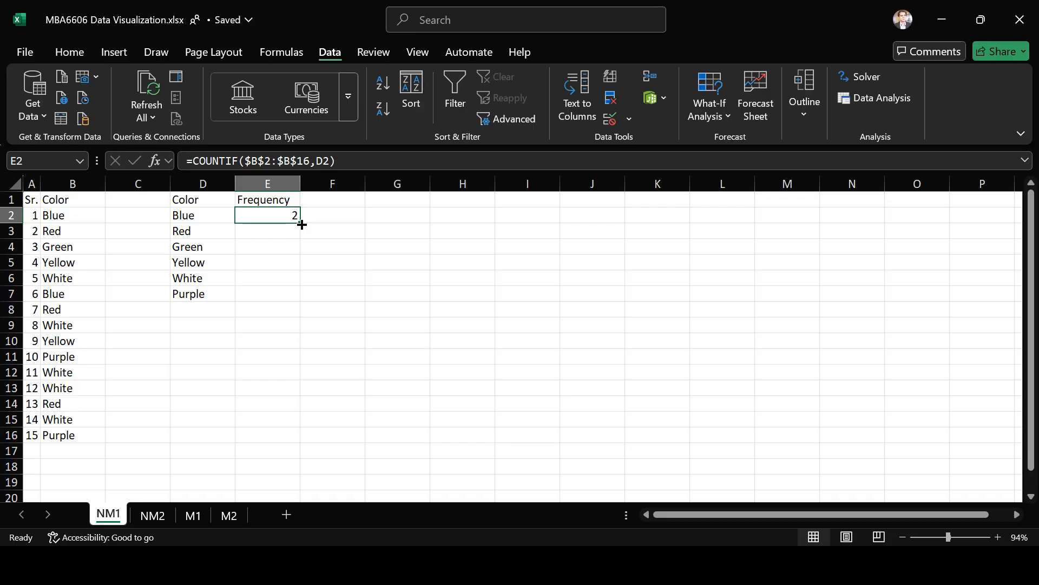
Fill the COUNTIF formula from E2 down to E7 and check the copied formulas in E3 and E4
left_click_drag(301, 225, 294, 296)
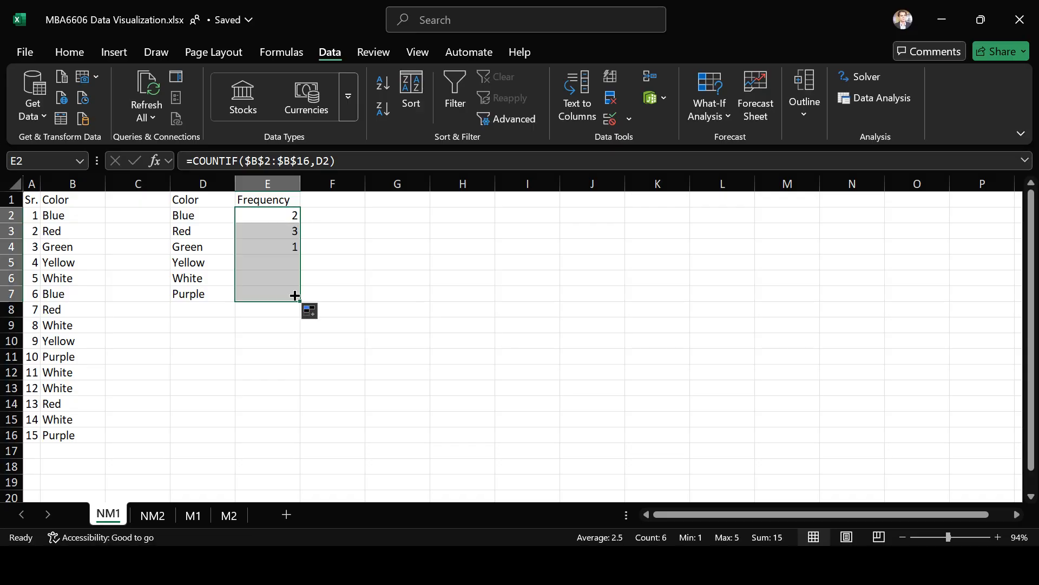
double_click(274, 230)
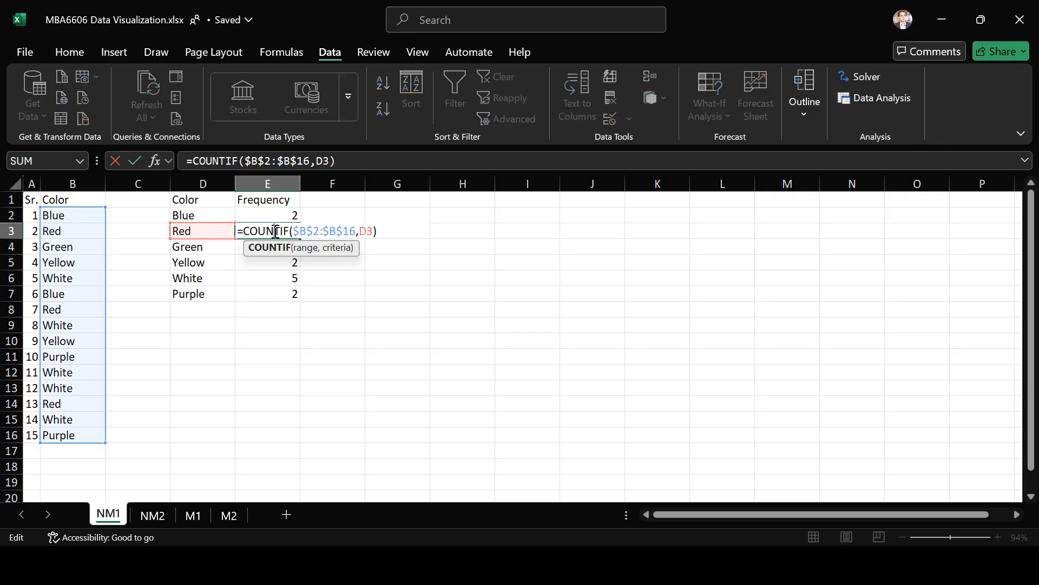
key("Return")
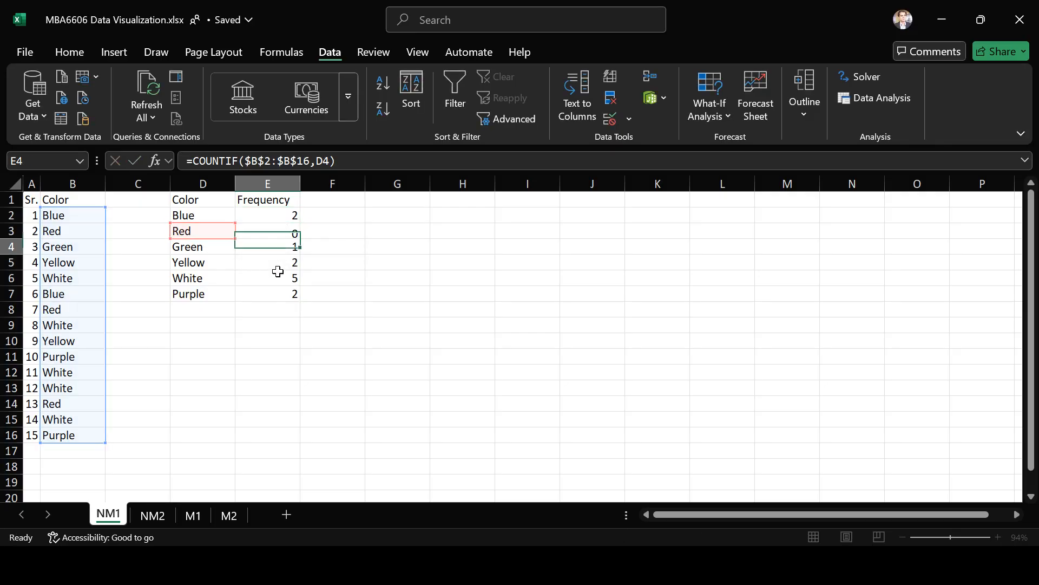
double_click(284, 247)
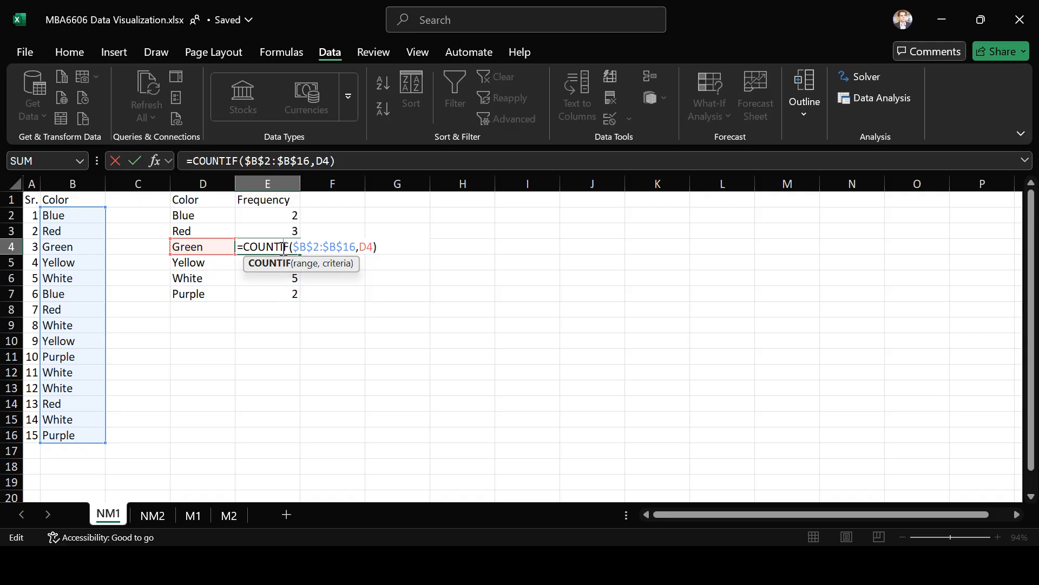
key("Return")
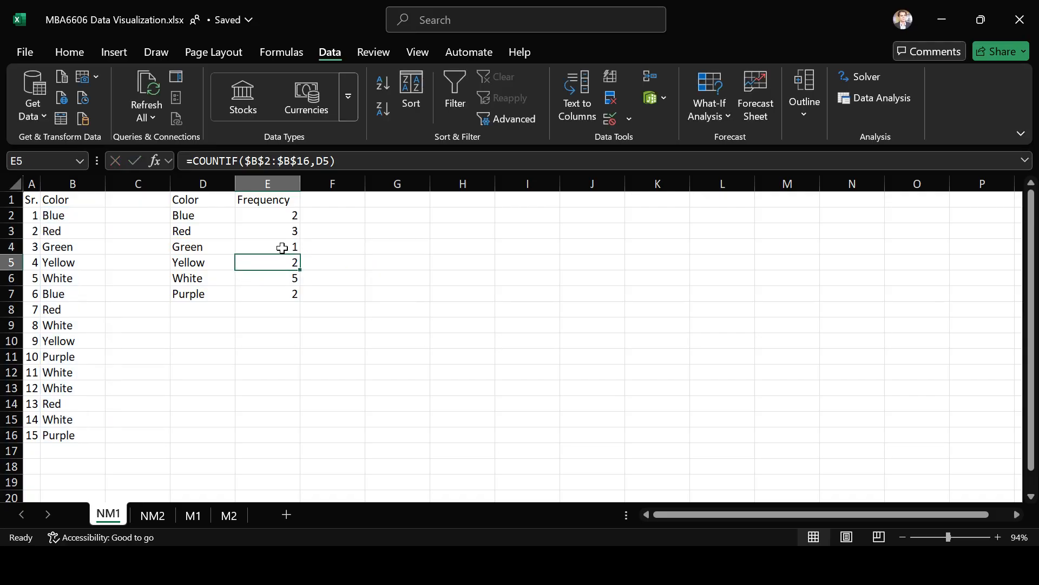
Insert a 2-D pie chart from the color frequency table in D1:E7
left_click_drag(196, 201, 252, 290)
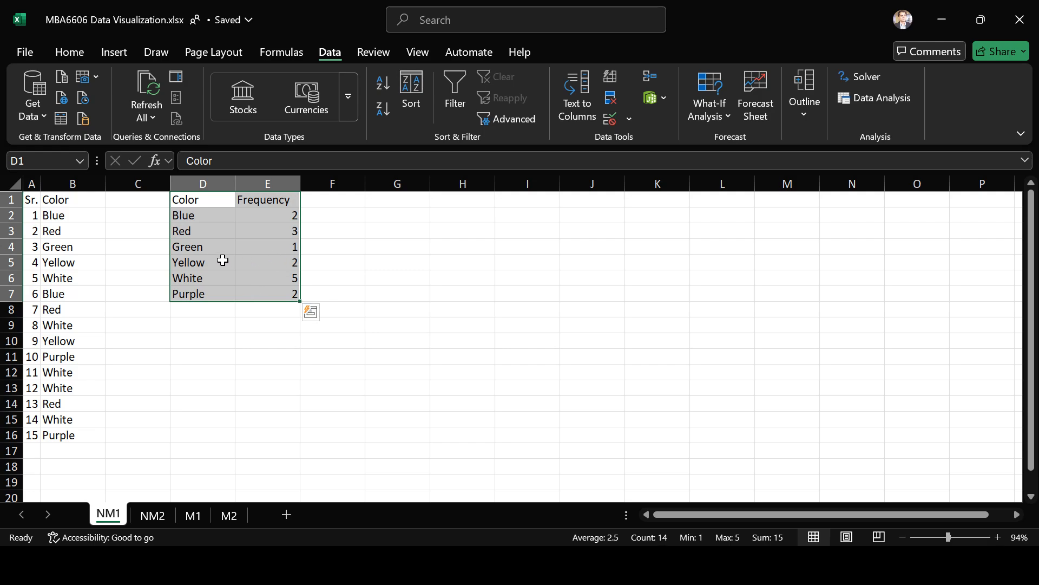
left_click(114, 54)
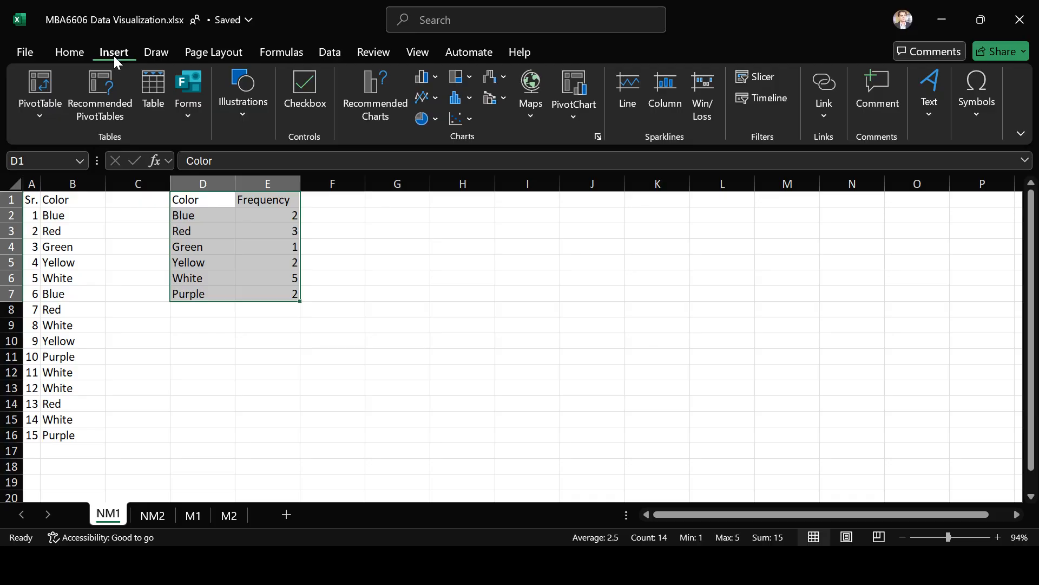
left_click(437, 119)
left_click(434, 173)
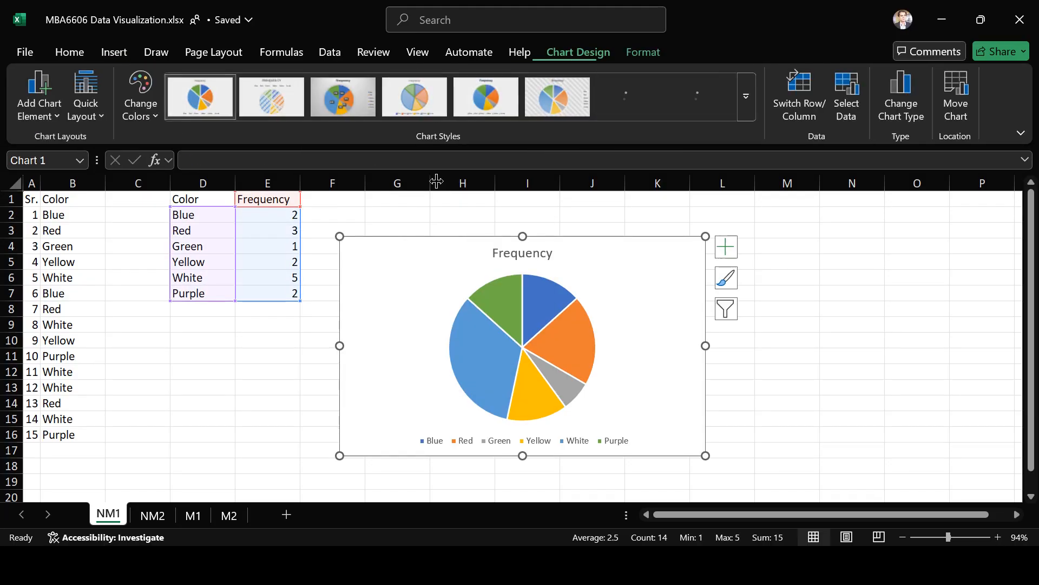
Delete the pie chart's title and move the chart up beside the frequency table, starting in row 1 of column F
left_click(544, 262)
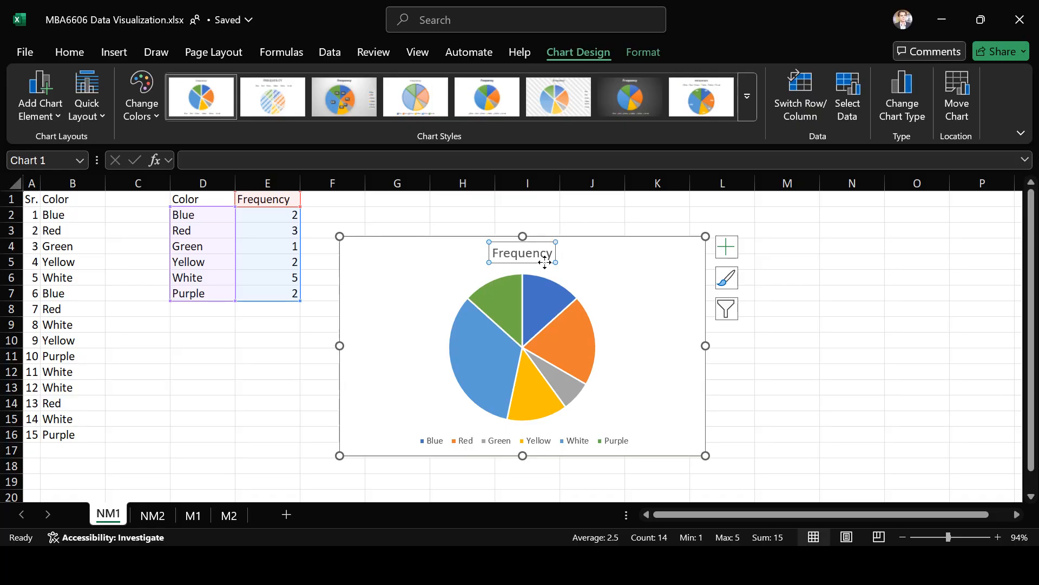
key("Delete")
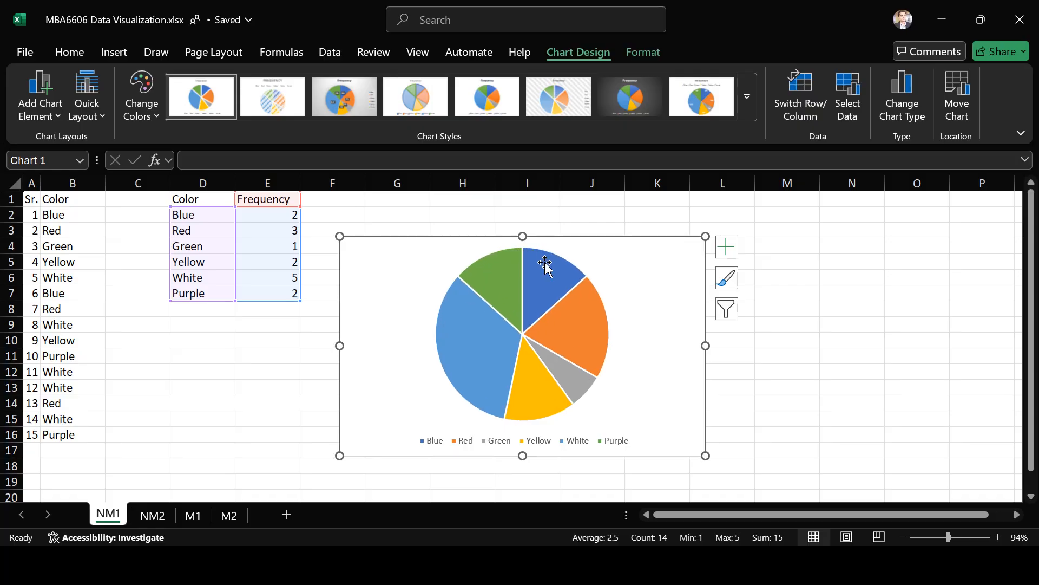
left_click_drag(499, 236, 480, 201)
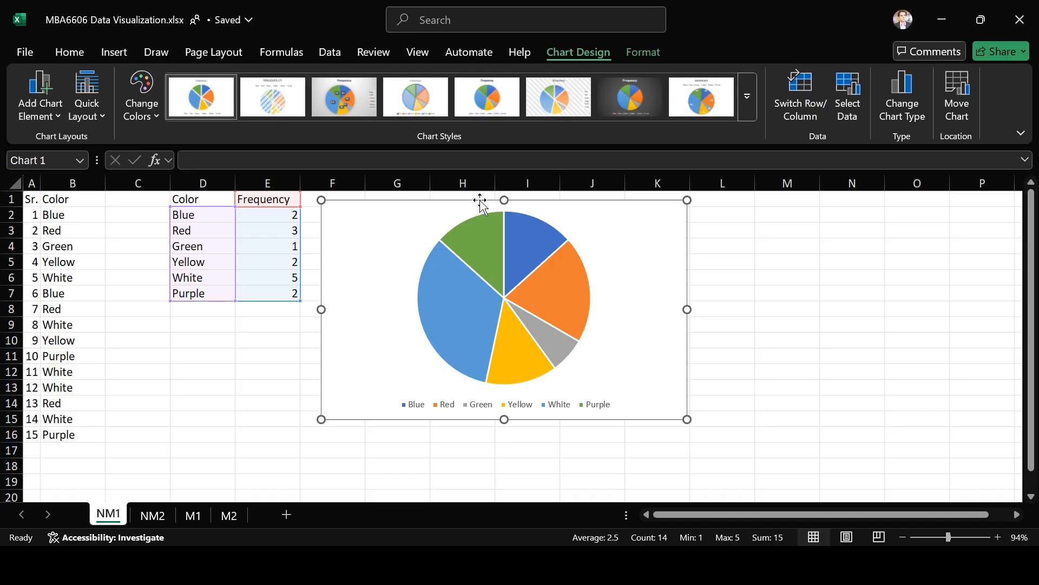
Set the font size of the pie chart's legend to 14
left_click(493, 412)
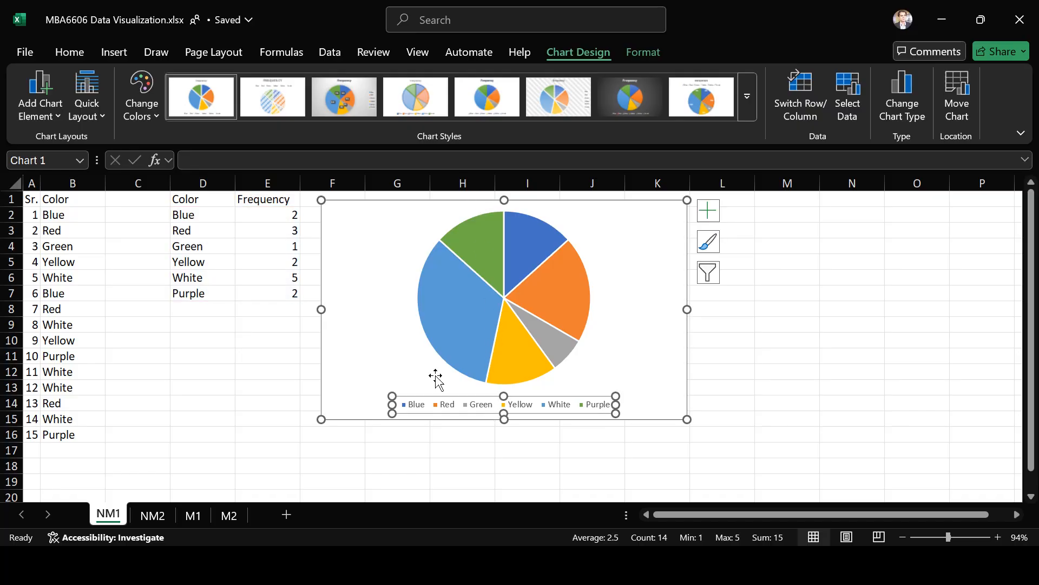
left_click(75, 53)
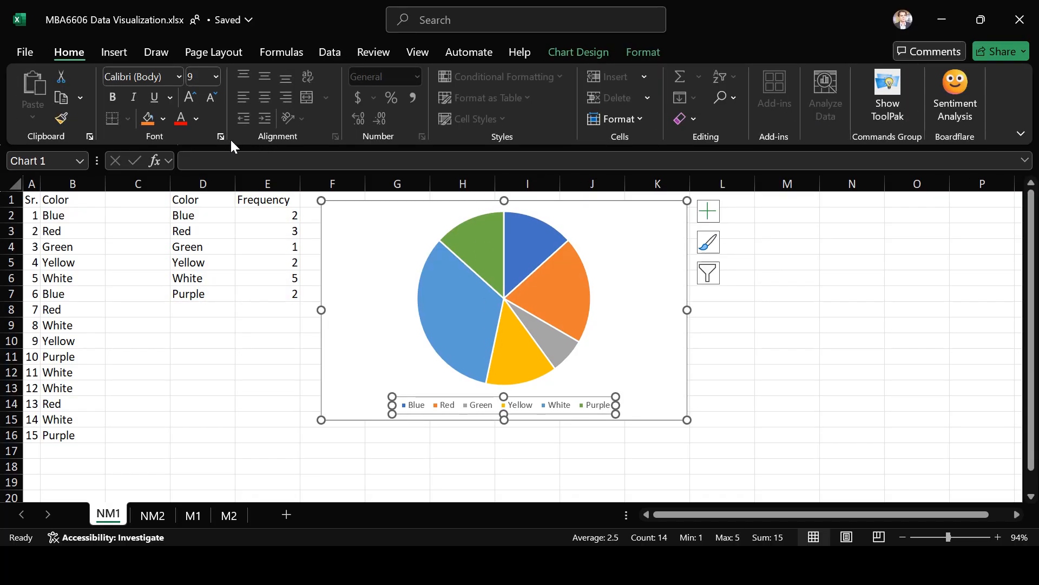
left_click(216, 76)
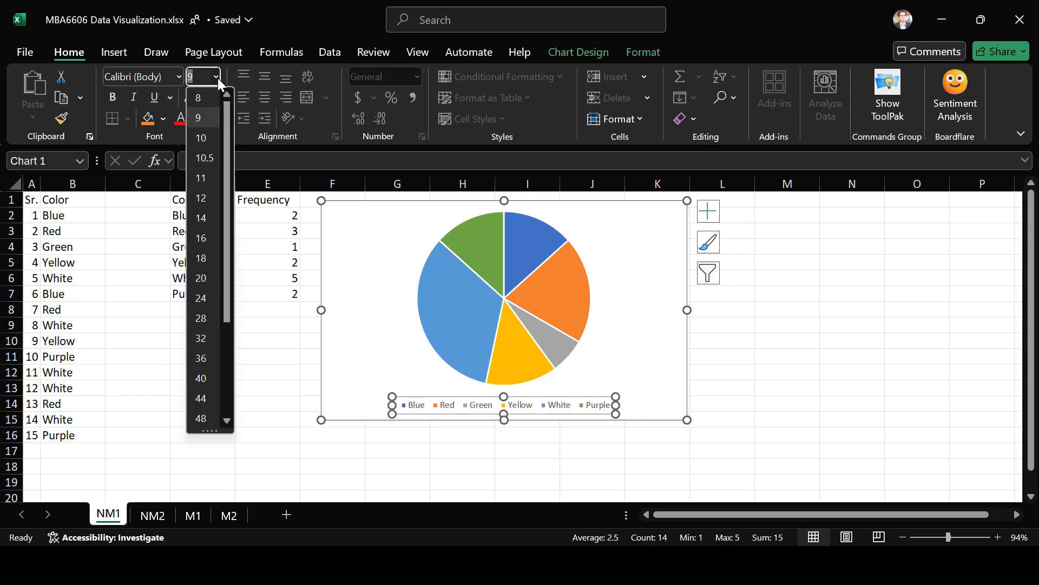
left_click(207, 218)
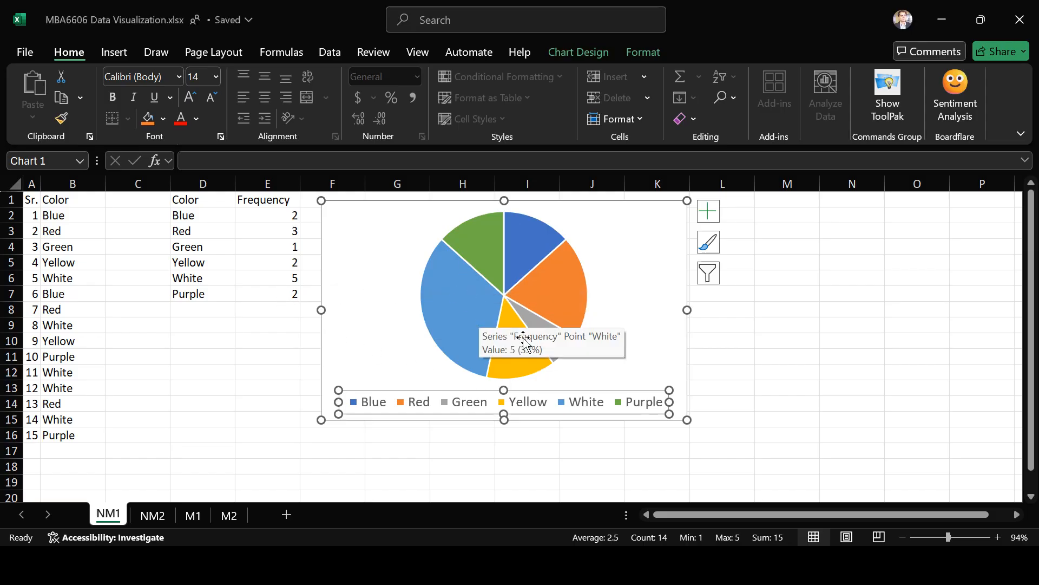
Fill the pie slice for Red with the standard dark red color
left_click(485, 245)
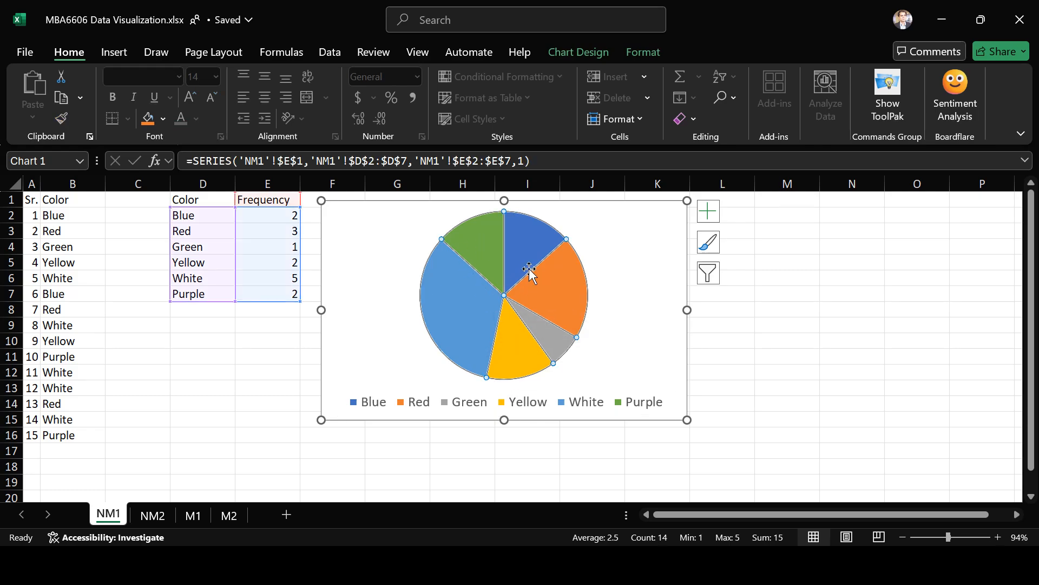
left_click(530, 245)
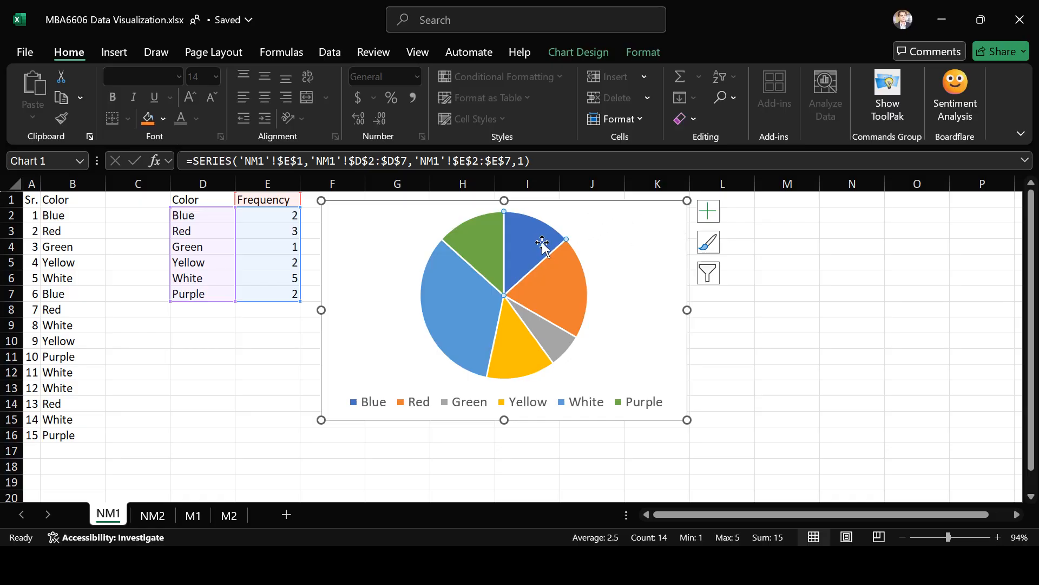
mouse_move(542, 245)
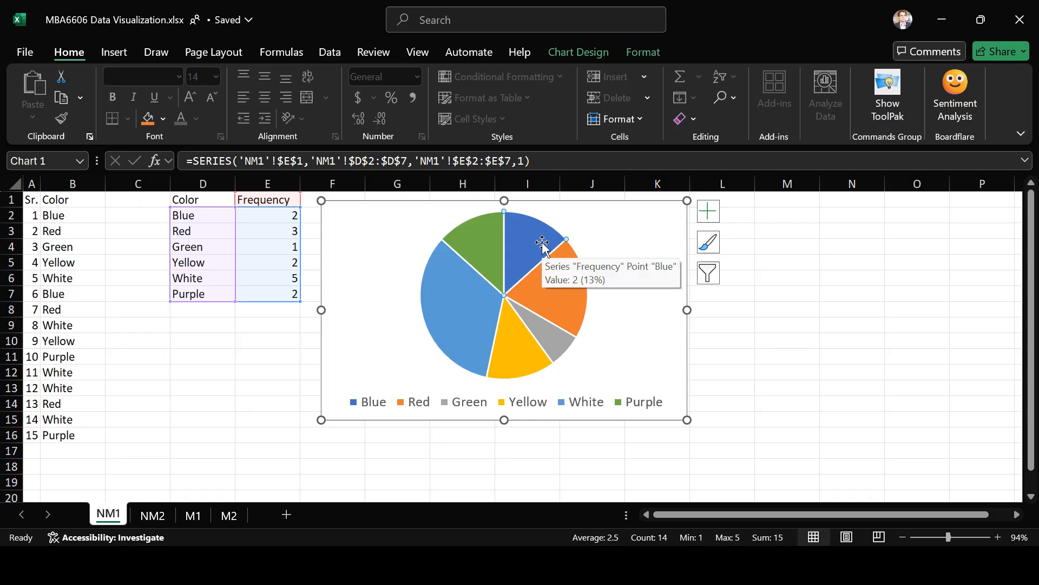
left_click(570, 287)
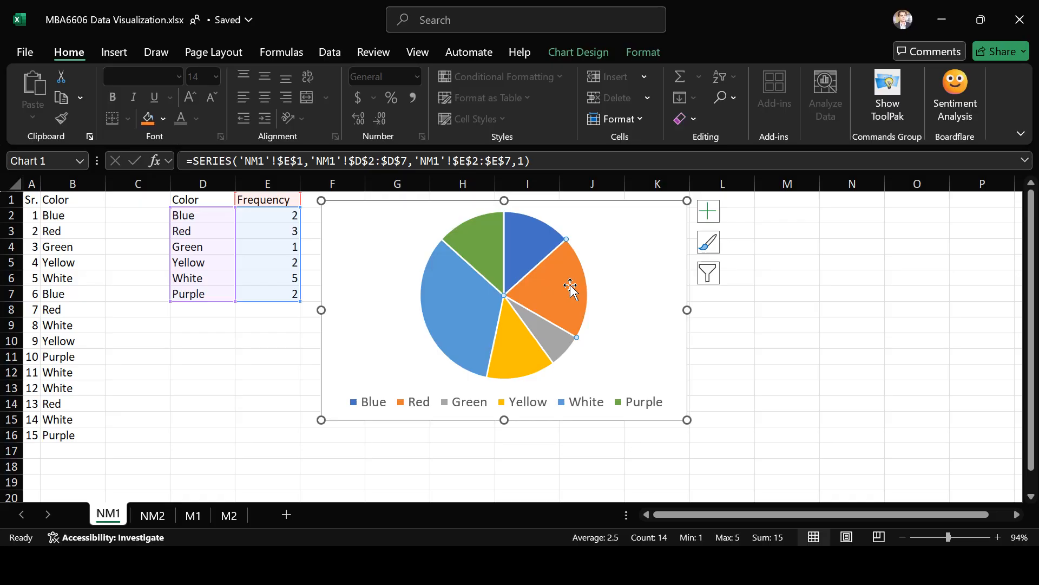
left_click(639, 46)
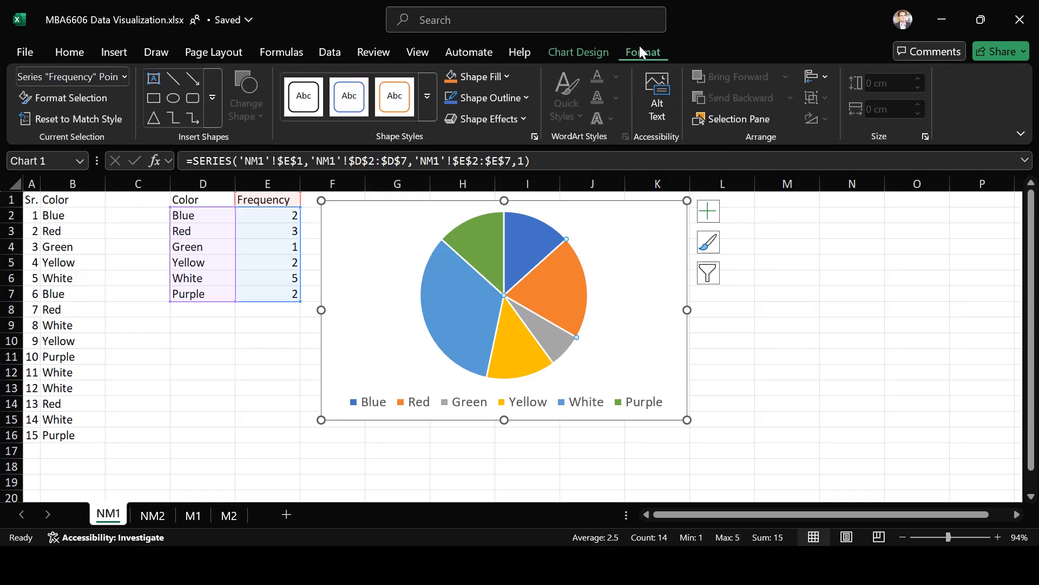
left_click(499, 78)
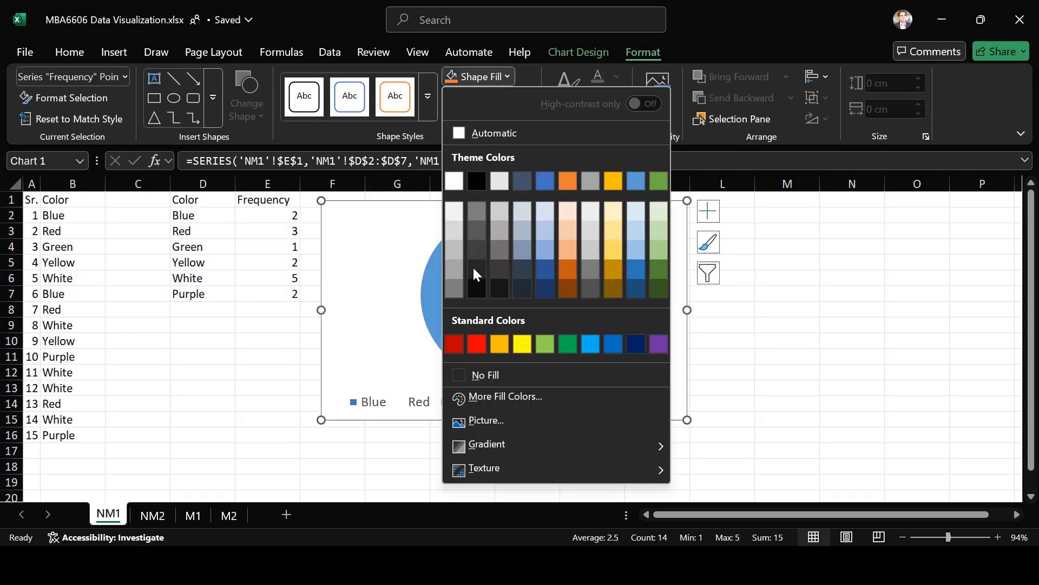
left_click(456, 344)
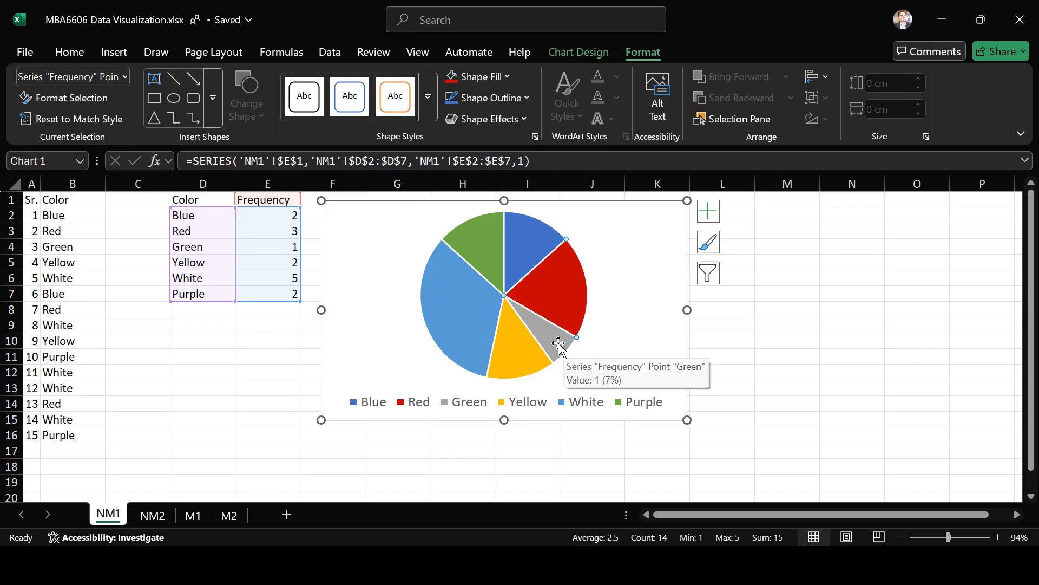
Fill the pie slice for Green with the standard green color
left_click(558, 345)
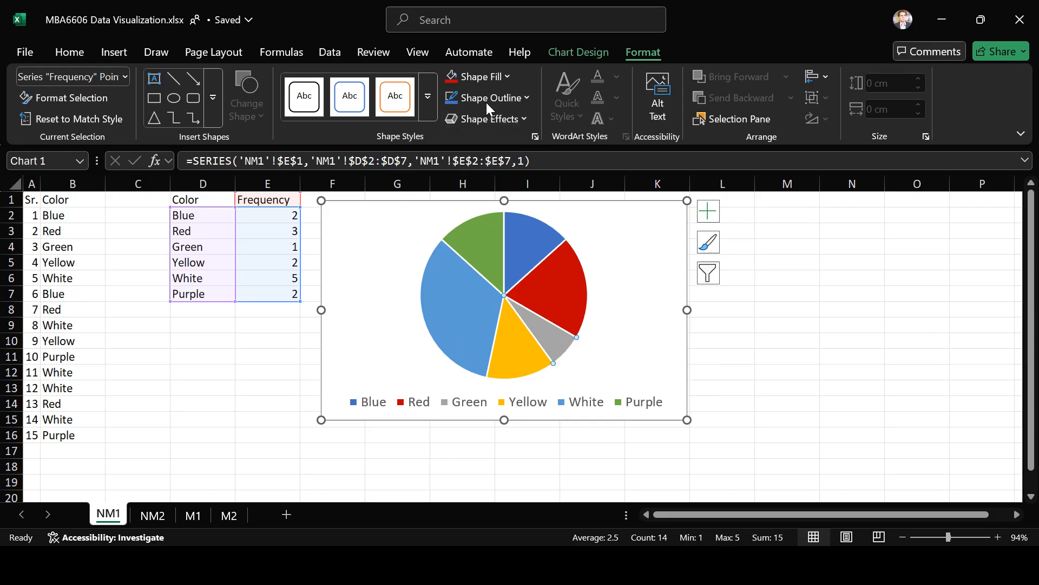
left_click(495, 80)
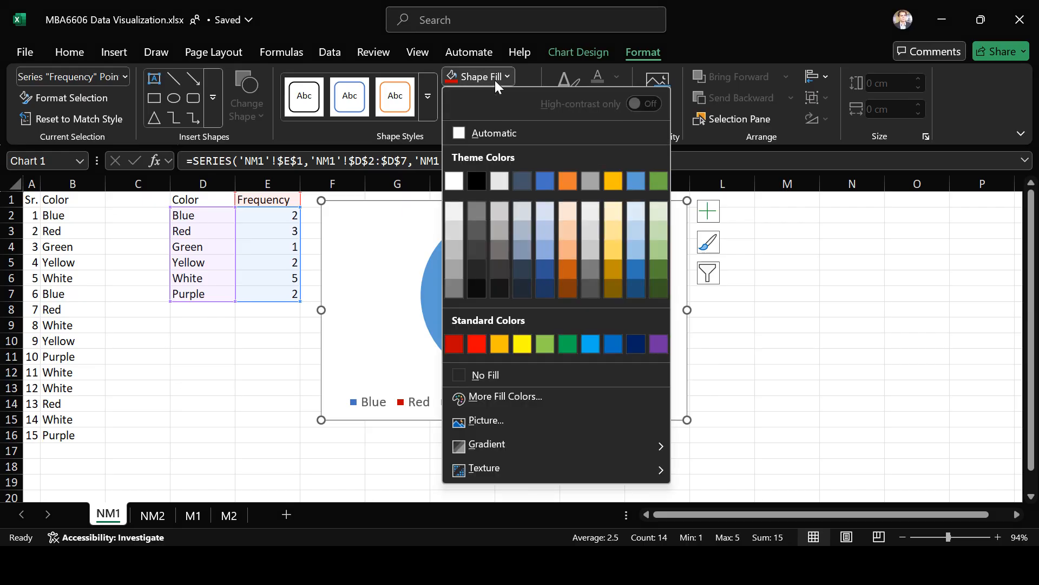
left_click(659, 272)
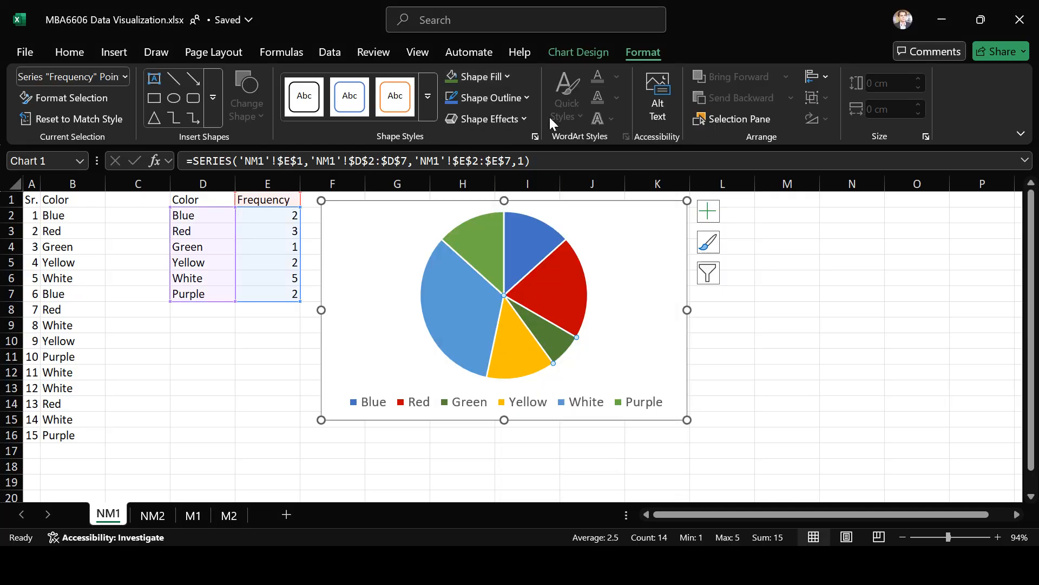
left_click(508, 78)
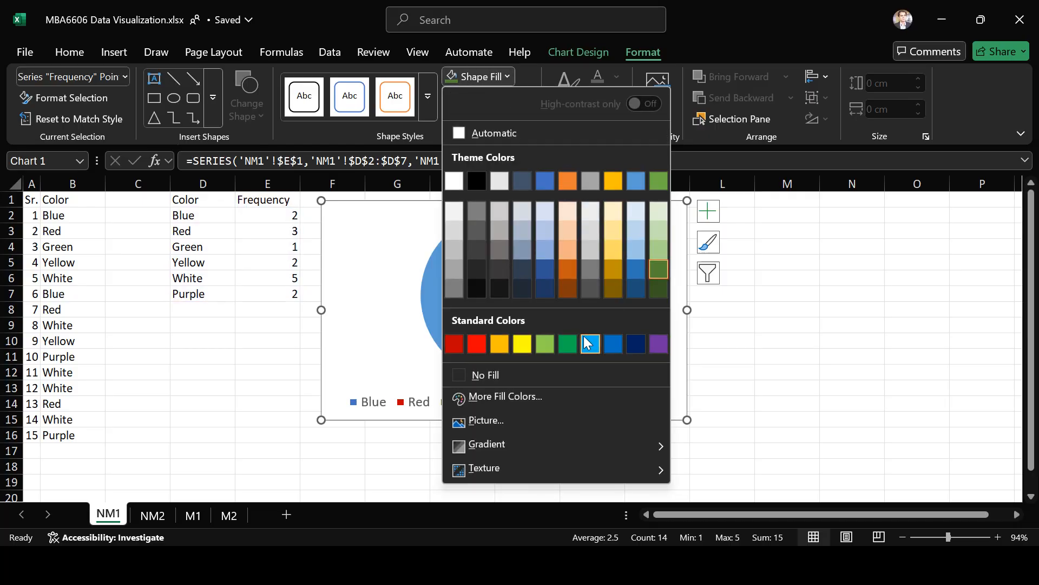
left_click(590, 343)
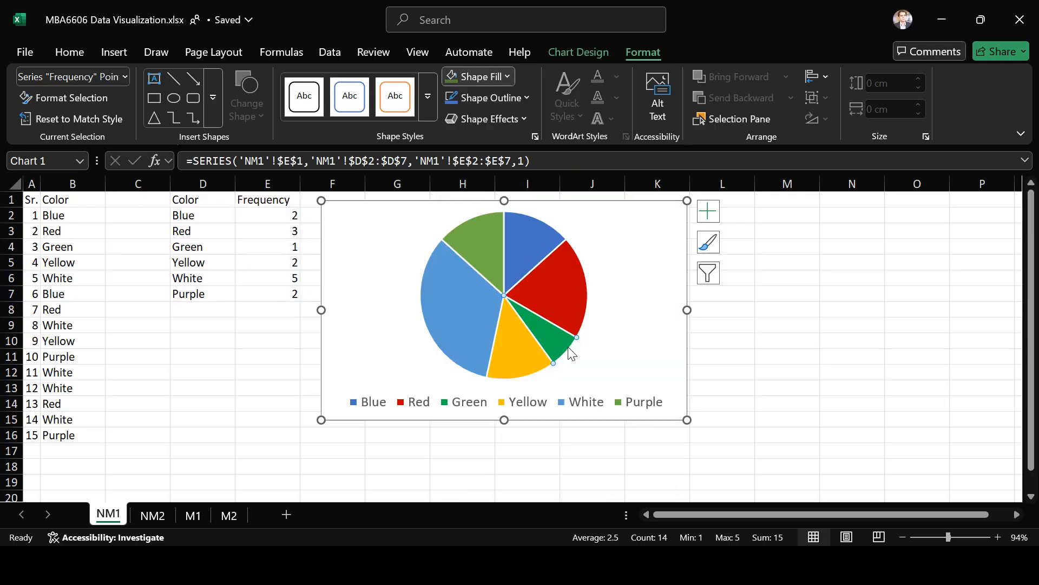
Fill the pie slice for White with white and give it a black outline
left_click(512, 360)
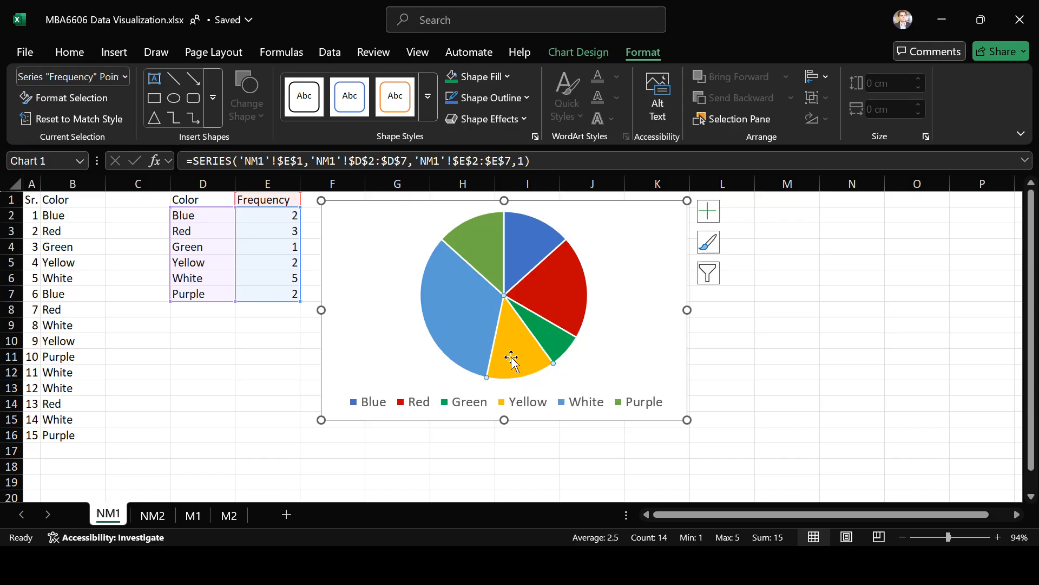
left_click(465, 334)
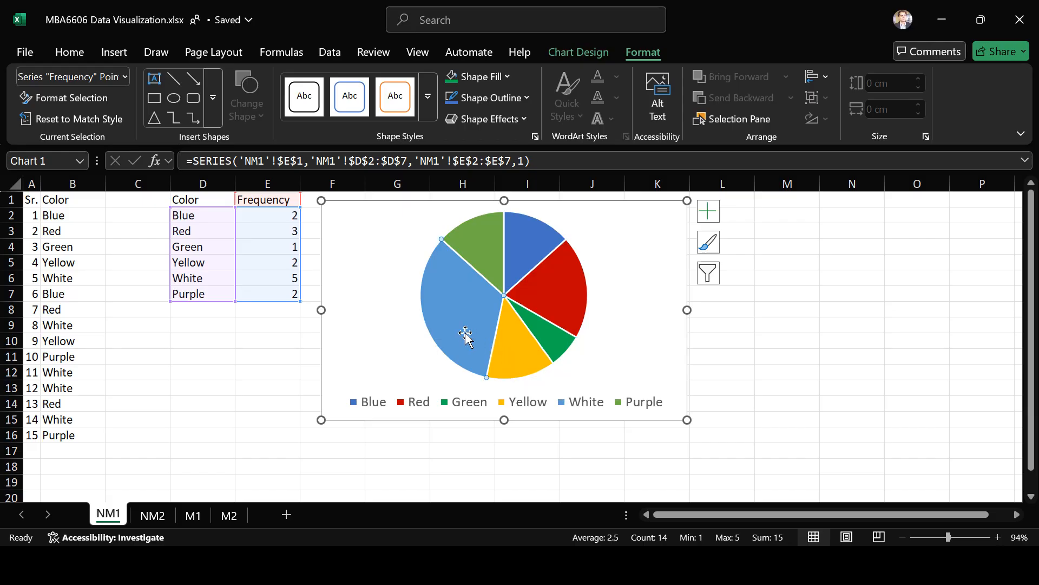
left_click(508, 77)
left_click(457, 182)
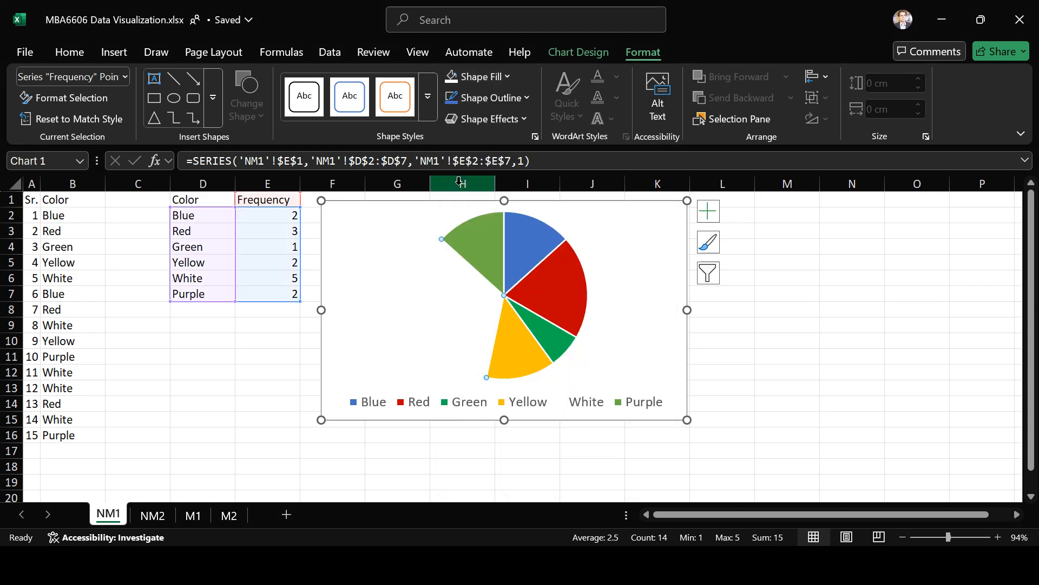
mouse_move(476, 348)
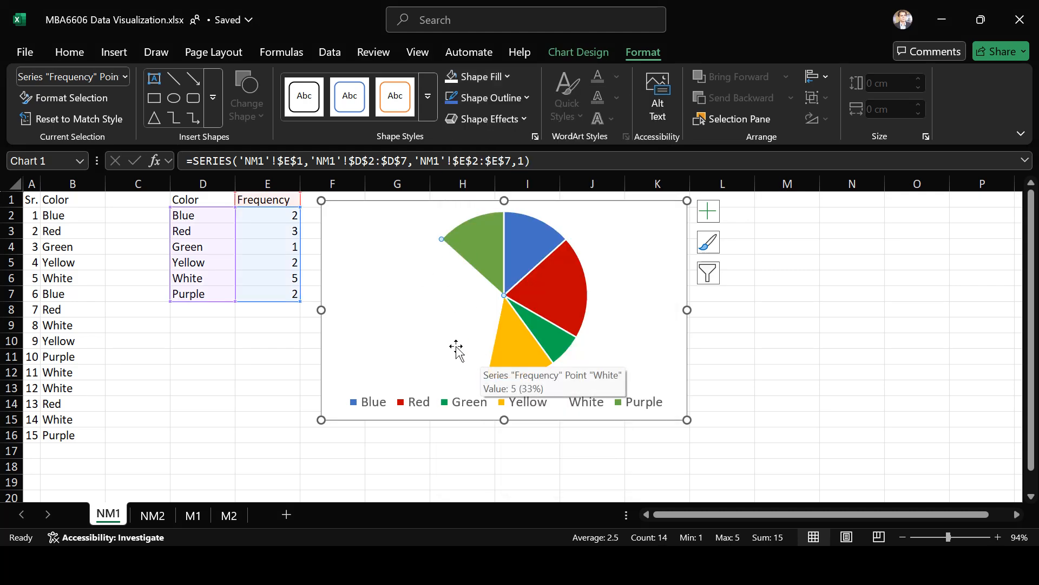
left_click(515, 97)
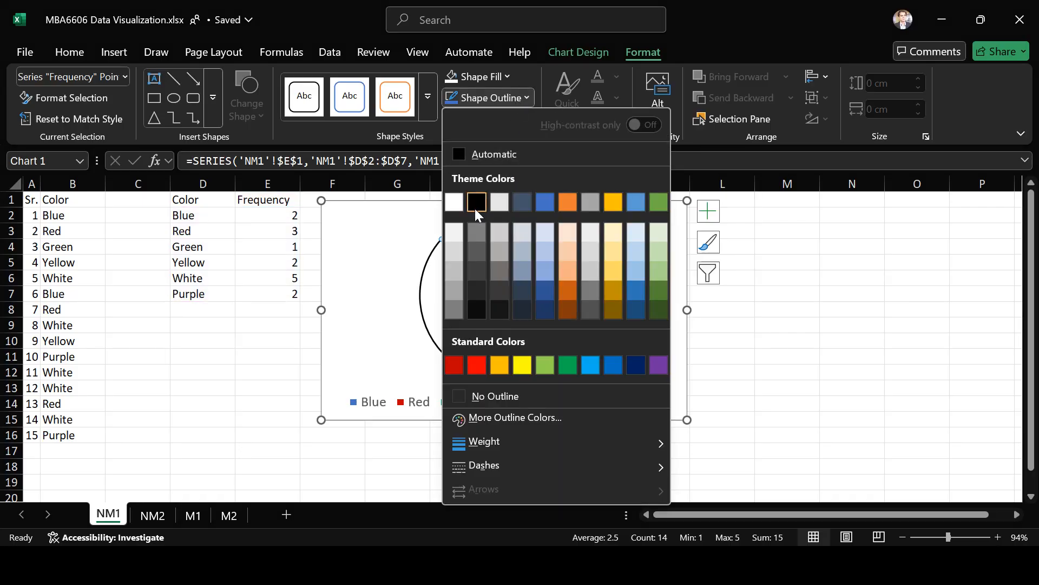
left_click(476, 209)
Fill the pie slice for Purple with the standard purple color
mouse_move(477, 264)
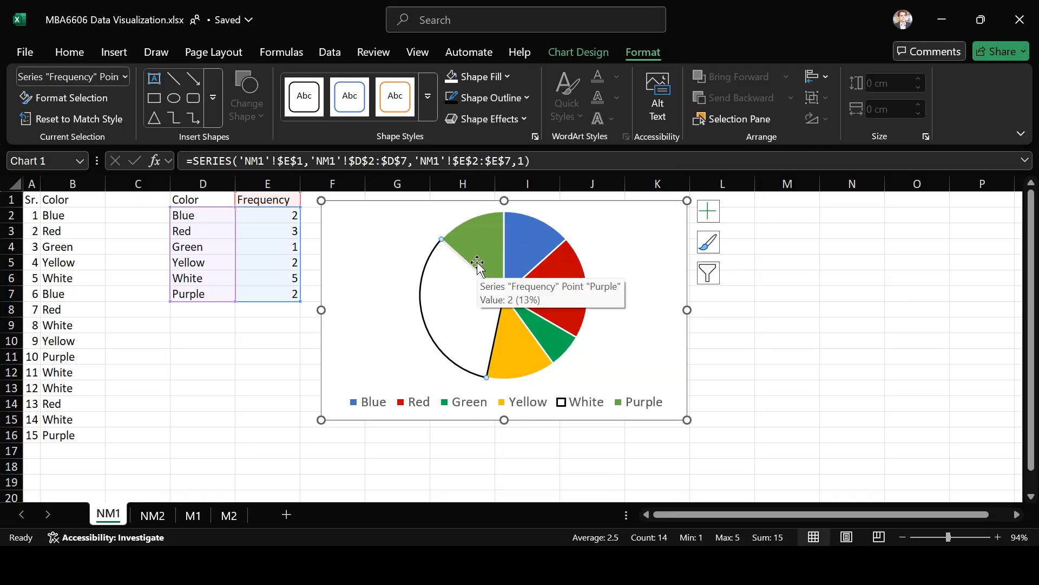
left_click(487, 253)
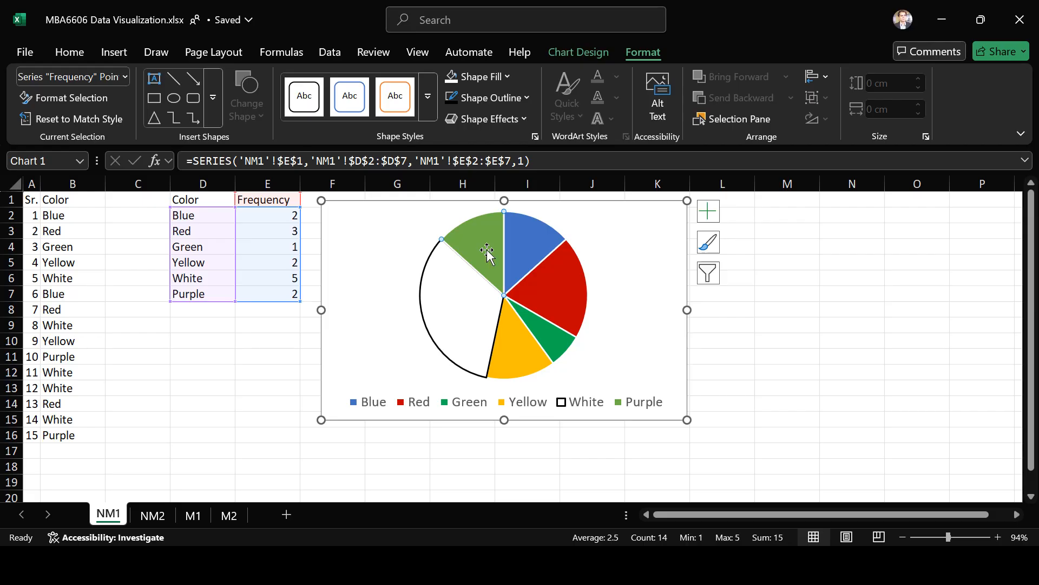
left_click(475, 78)
left_click(654, 342)
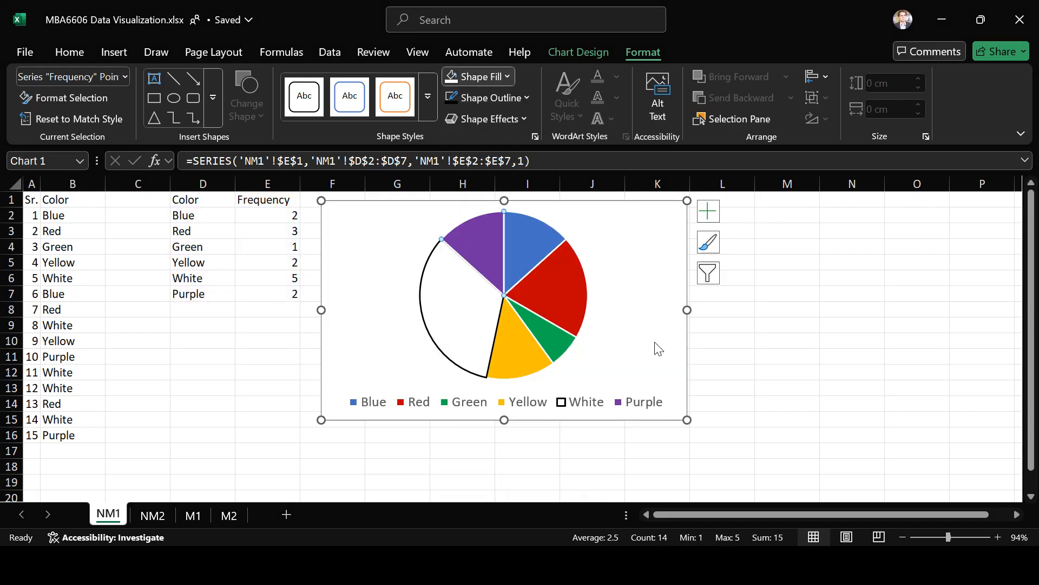
Apply a black outline to all slices of the pie chart
left_click(607, 269)
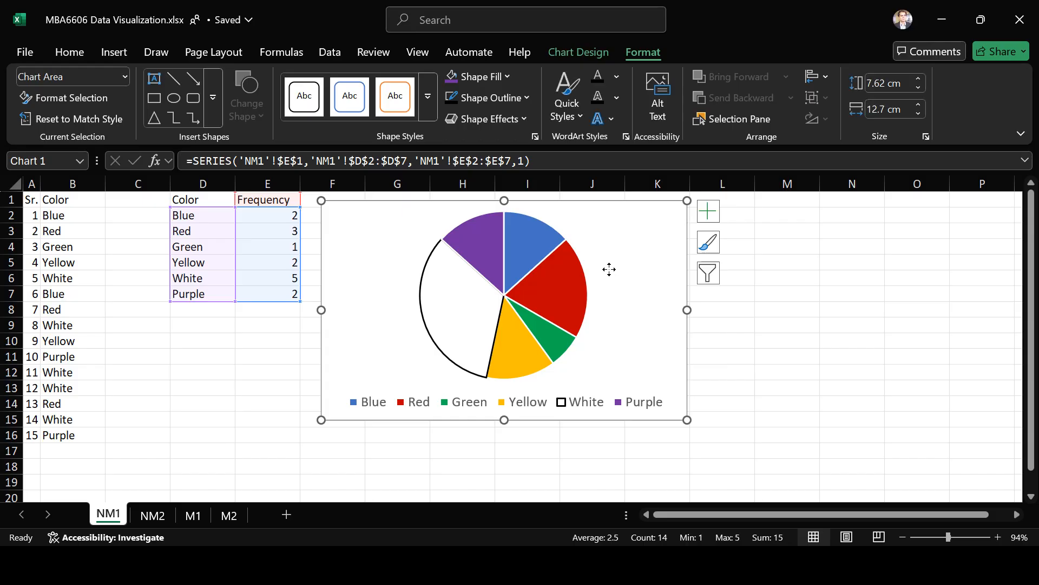
left_click(451, 269)
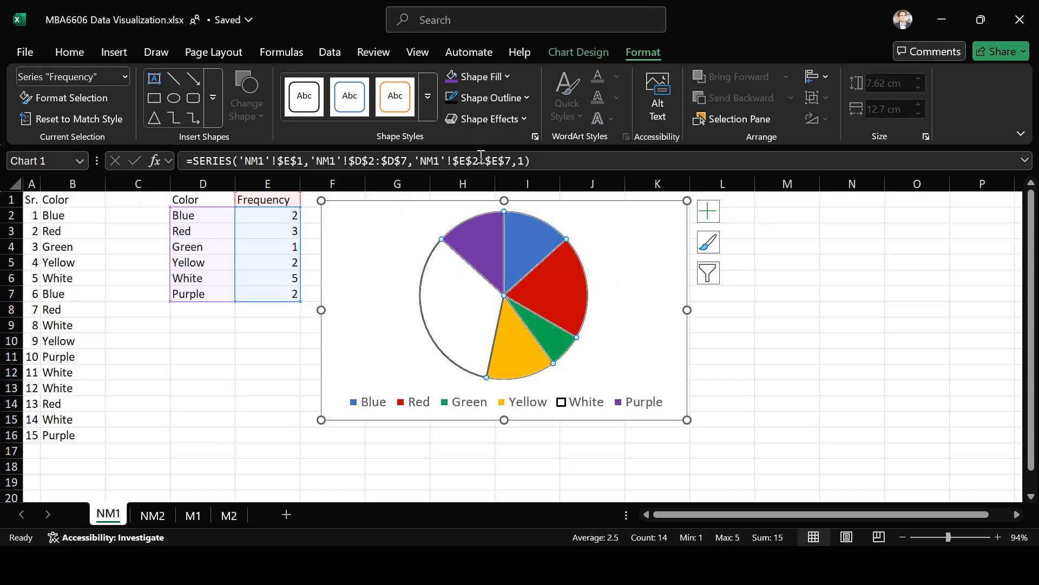
left_click(501, 99)
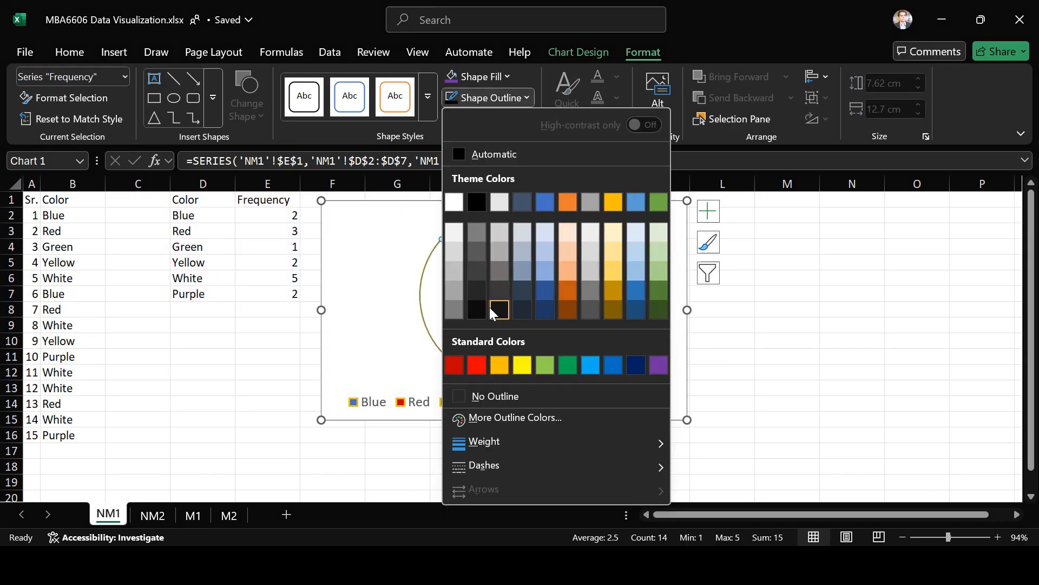
left_click(477, 202)
Add data labels to the pie chart at the Inside End position
left_click(628, 313)
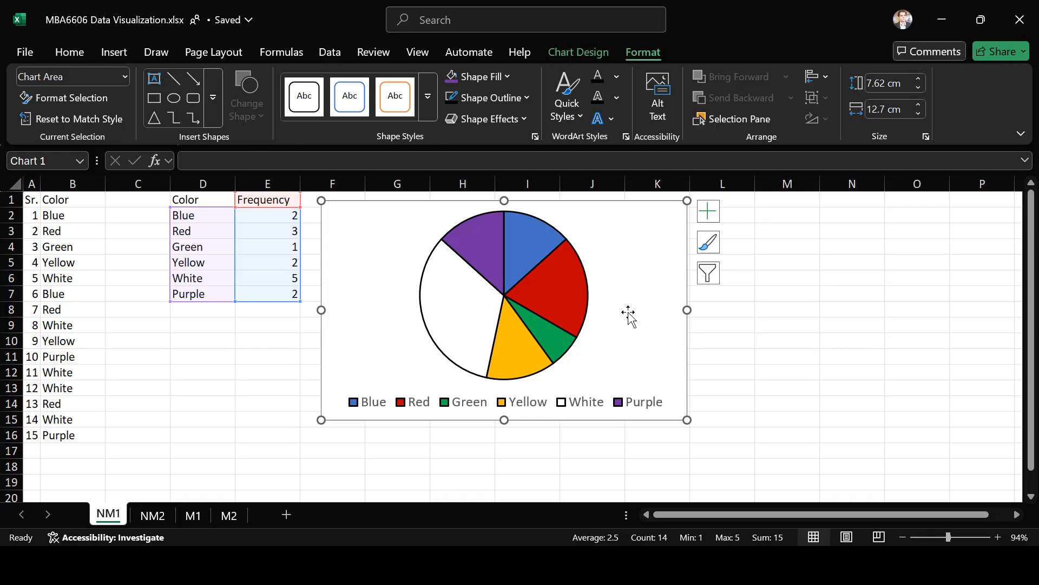
left_click(583, 53)
left_click(61, 111)
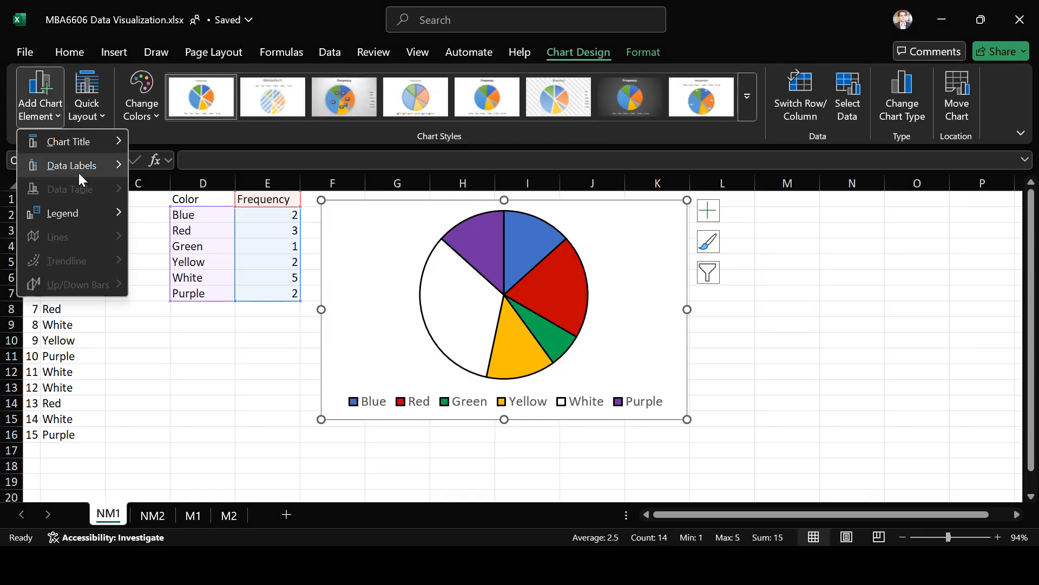
mouse_move(81, 172)
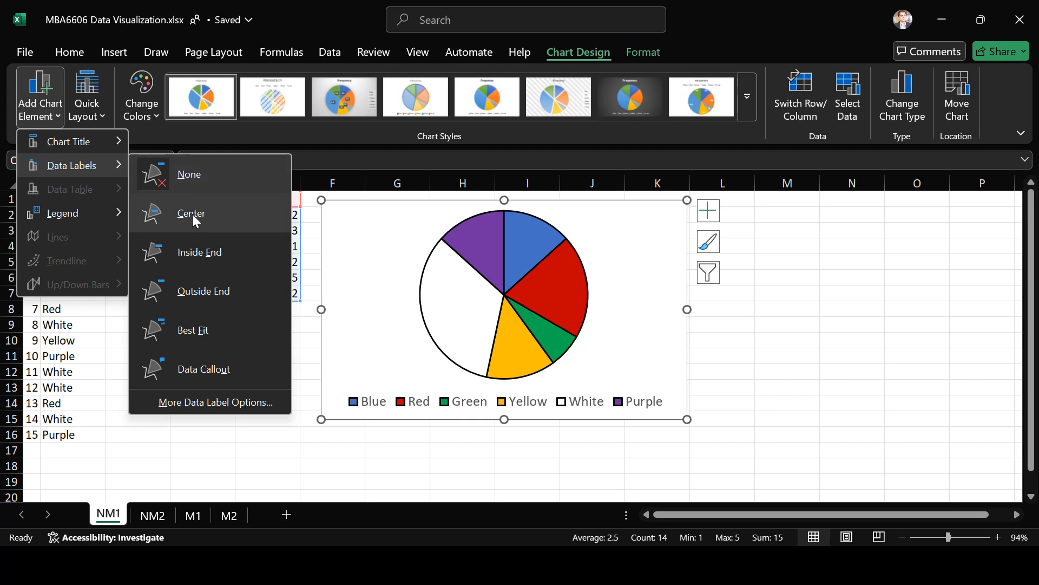
left_click(209, 253)
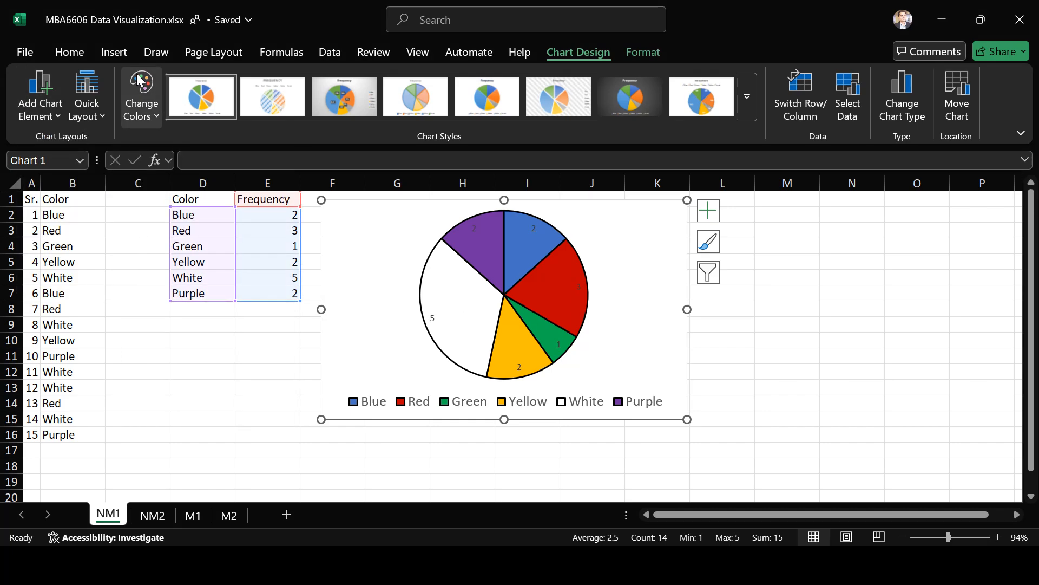
Set the font size of all the chart's text, including the data labels, to 14
left_click(76, 53)
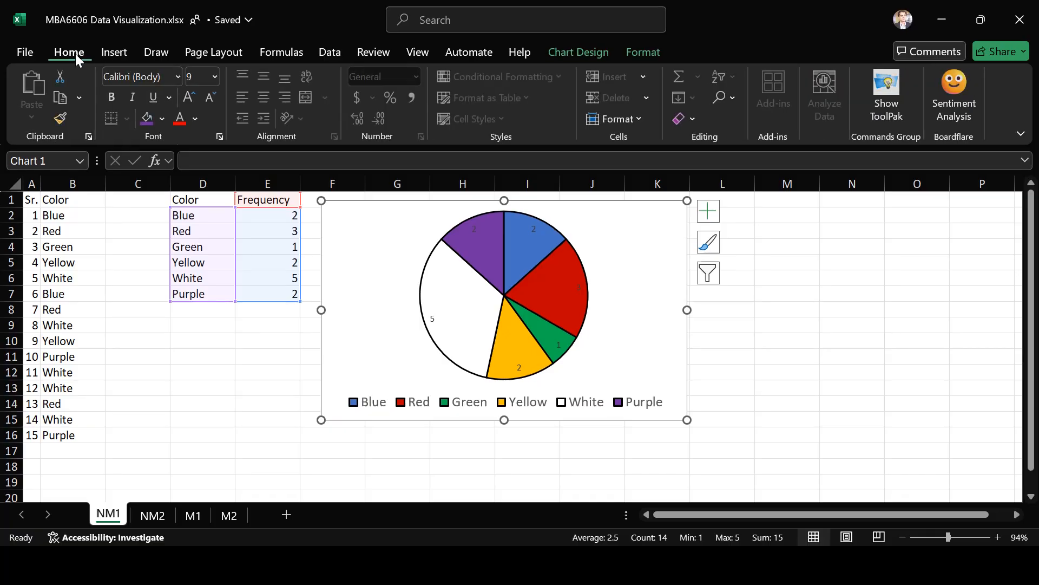
left_click(215, 76)
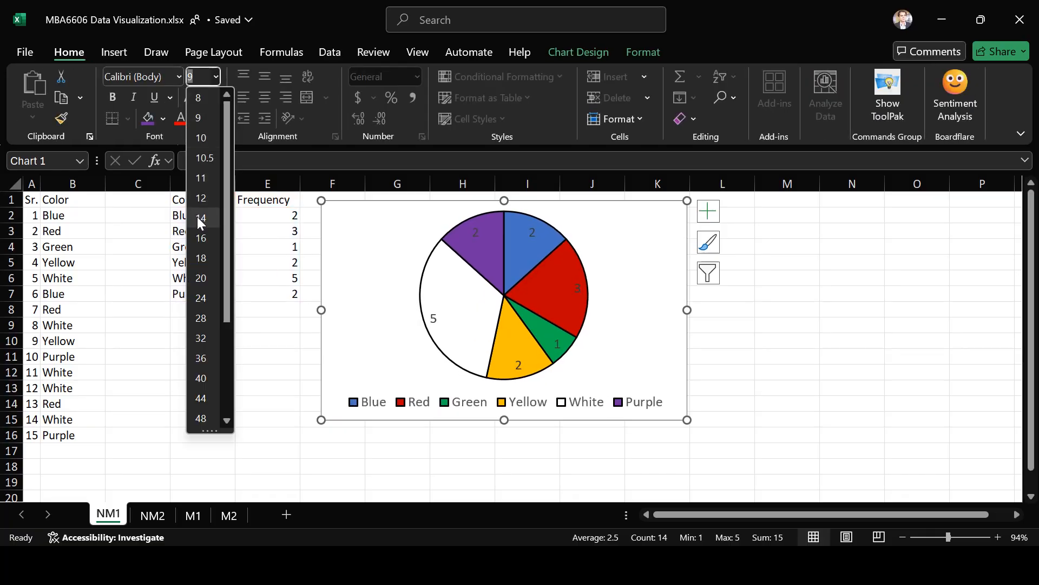
left_click(200, 218)
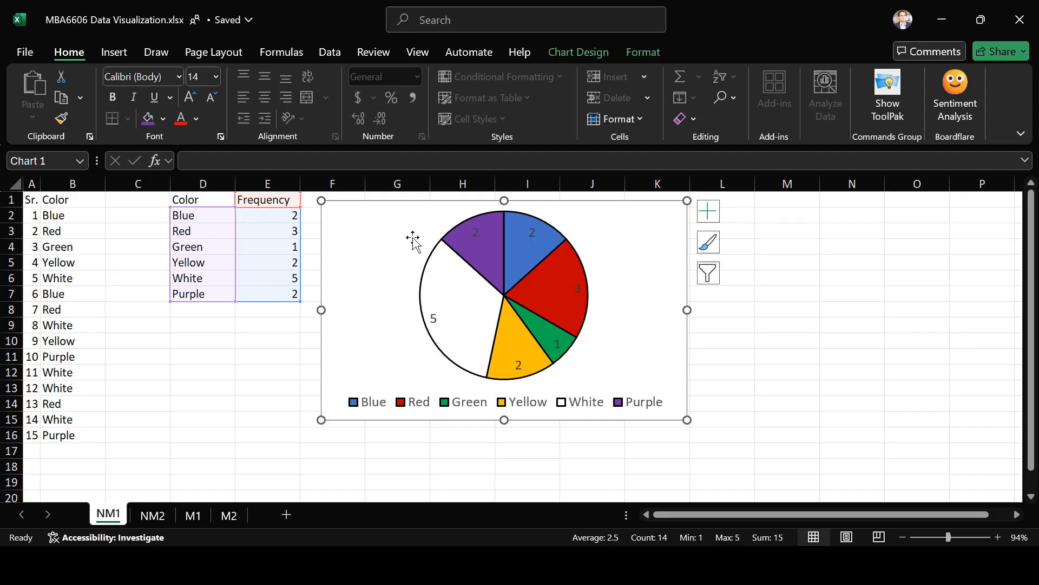
Change the font color of only the Purple slice's data label in the pie chart to white
left_click(475, 235)
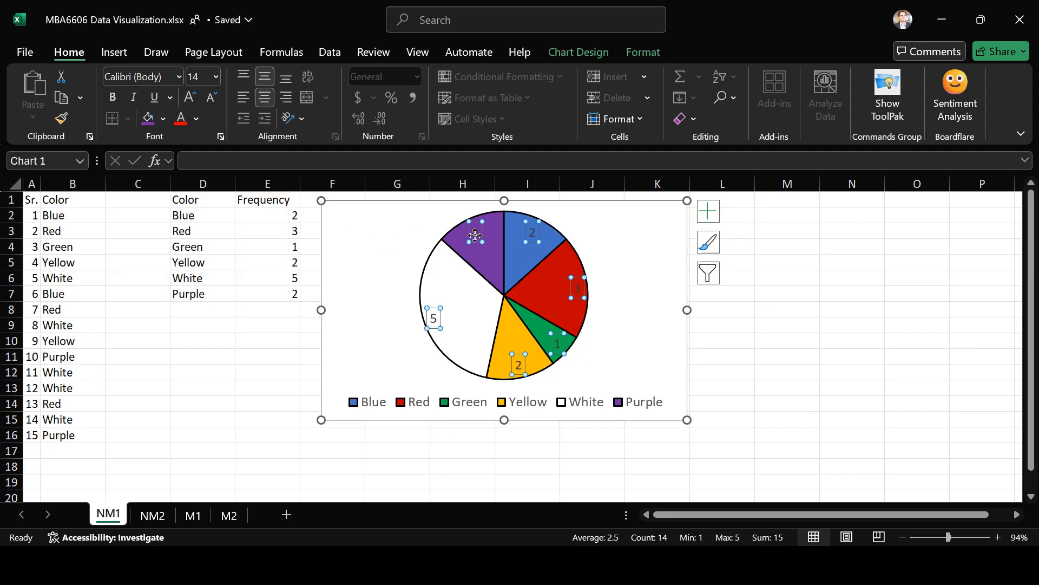
left_click(475, 235)
left_click(196, 119)
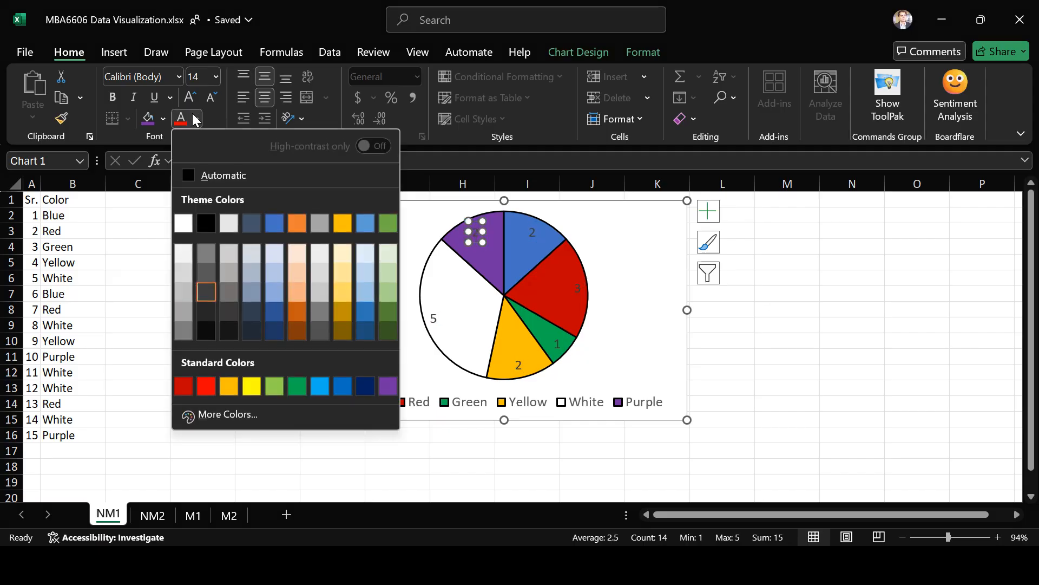
left_click(183, 223)
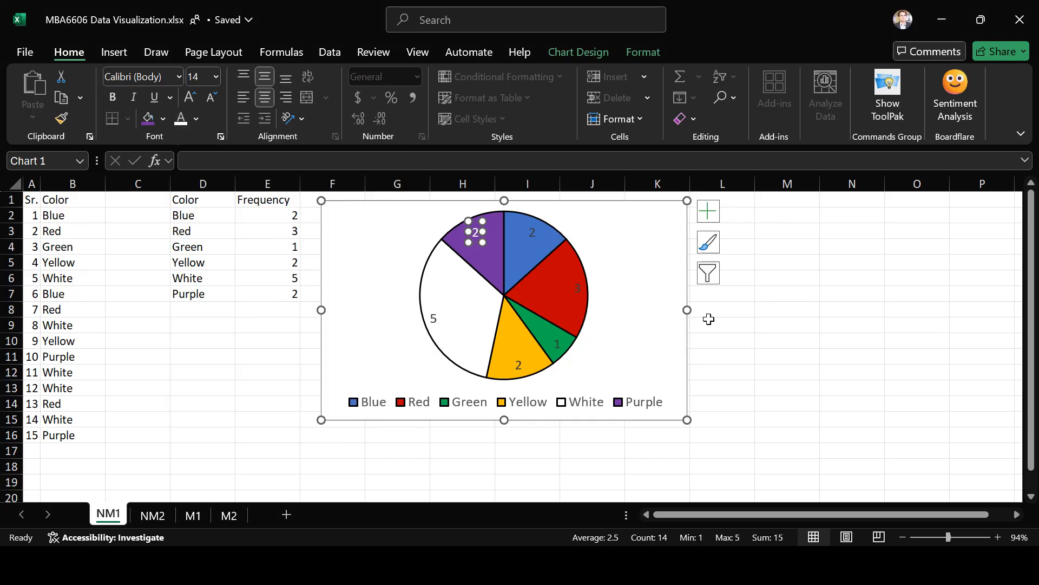
left_click(628, 301)
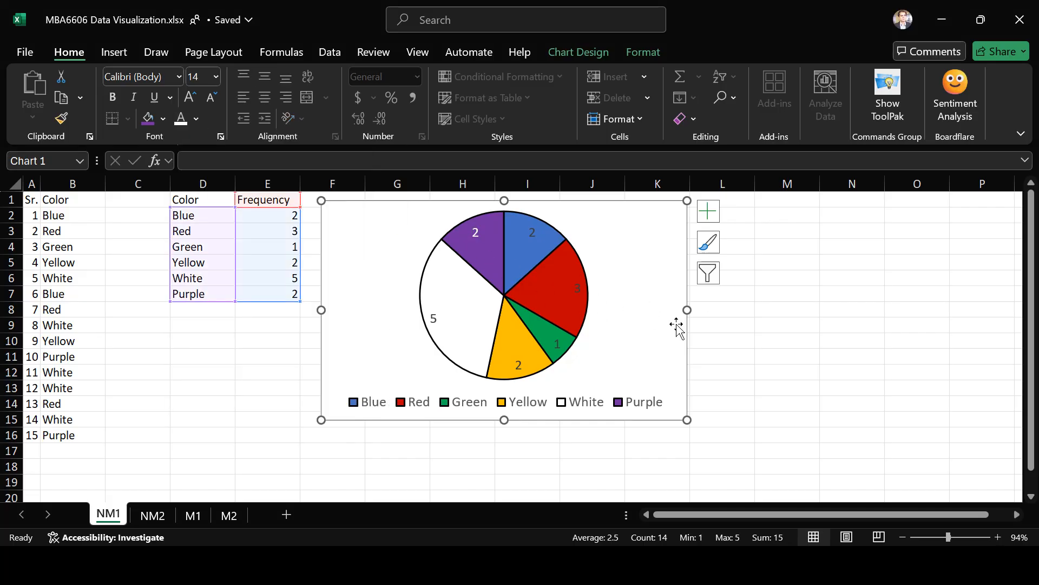
Change the font color of only the Red slice's data label in the pie chart to white
left_click(569, 290)
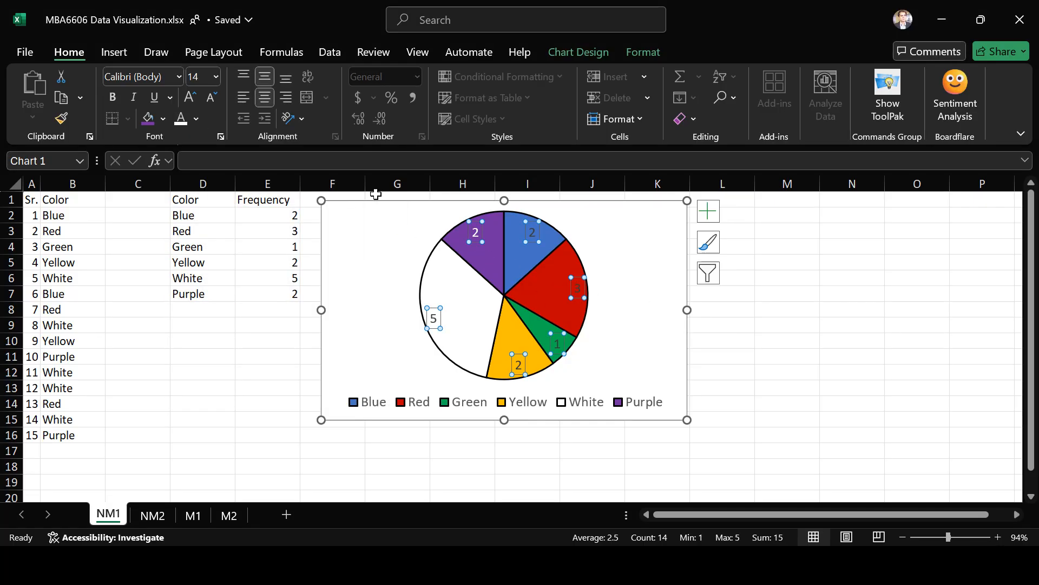
left_click(581, 291)
left_click(581, 292)
left_click(180, 114)
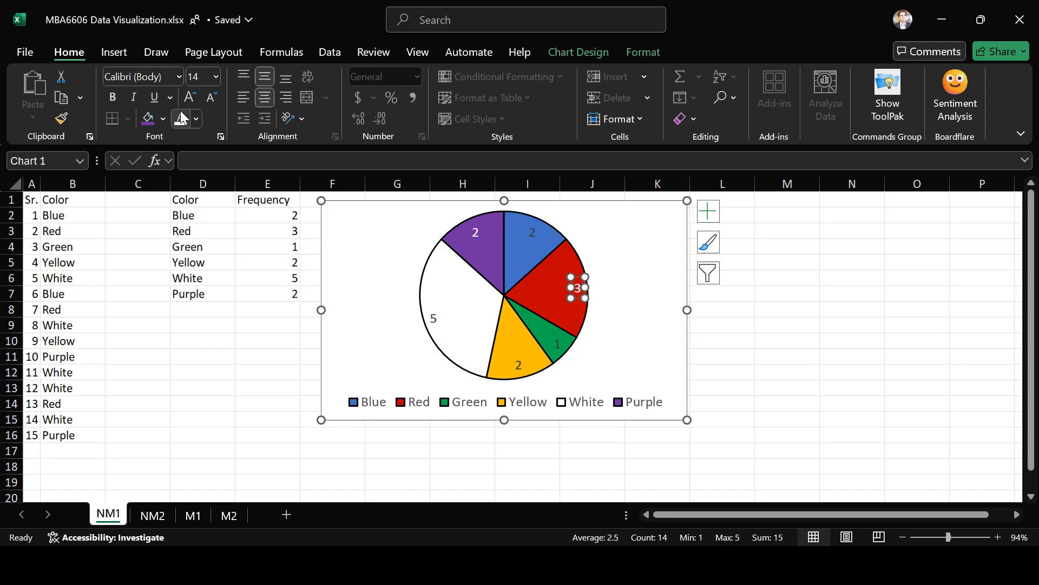
left_click(663, 317)
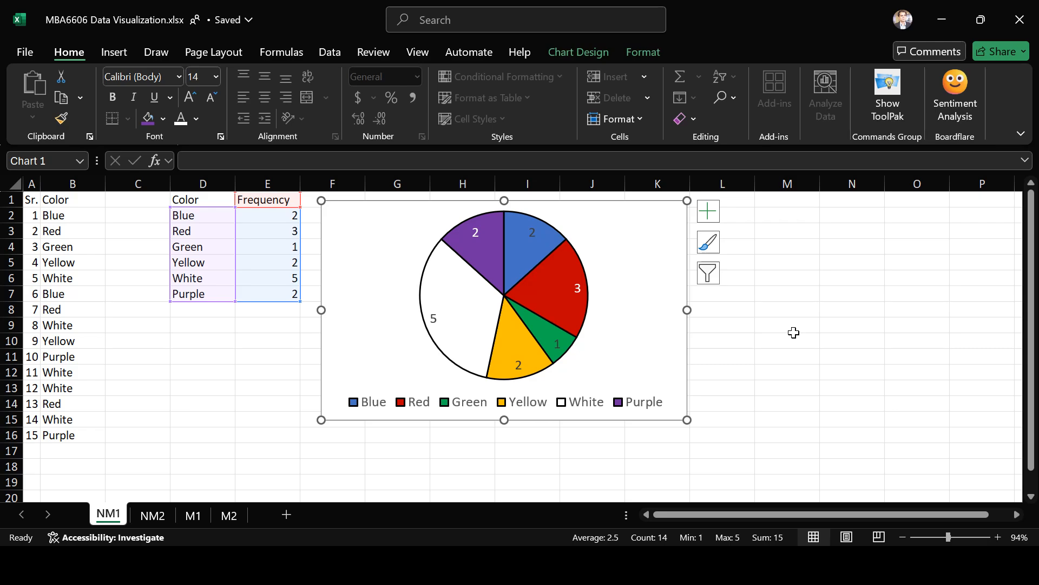
Insert a 2-D clustered column chart from the Color and Frequency table in D1:E7
left_click(198, 201)
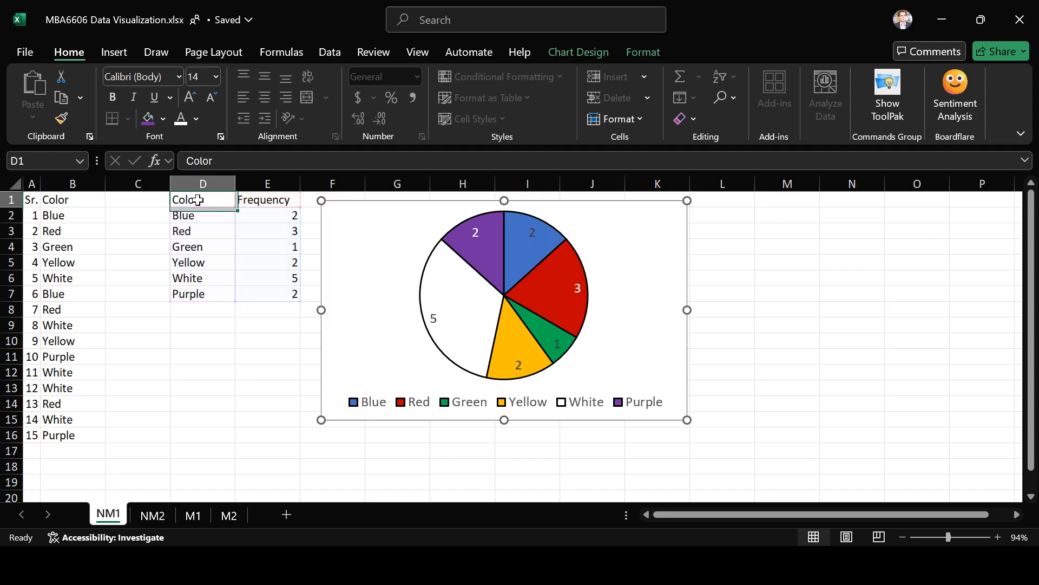
left_click_drag(198, 200, 251, 294)
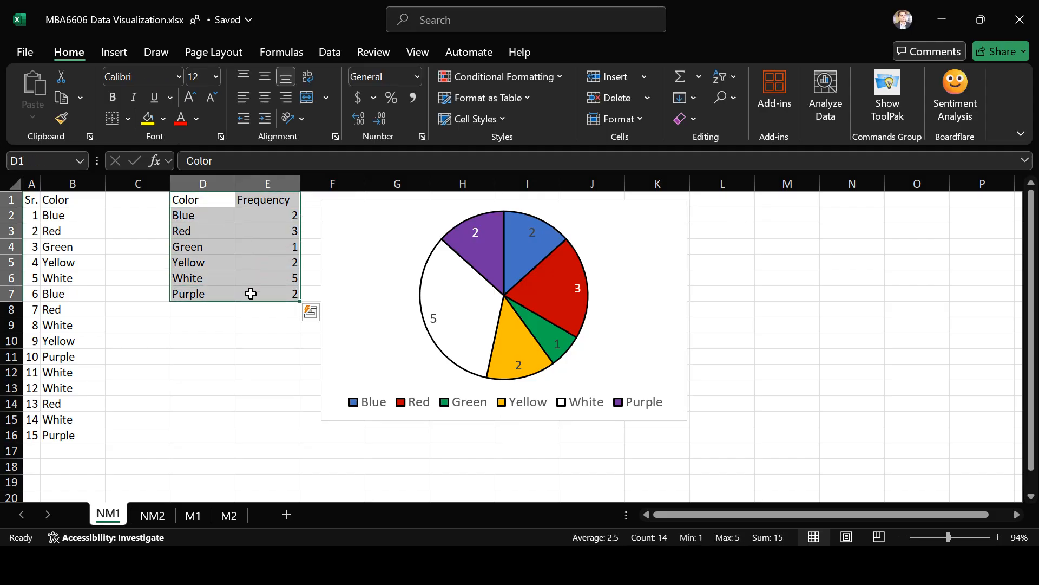
left_click(115, 52)
left_click(423, 77)
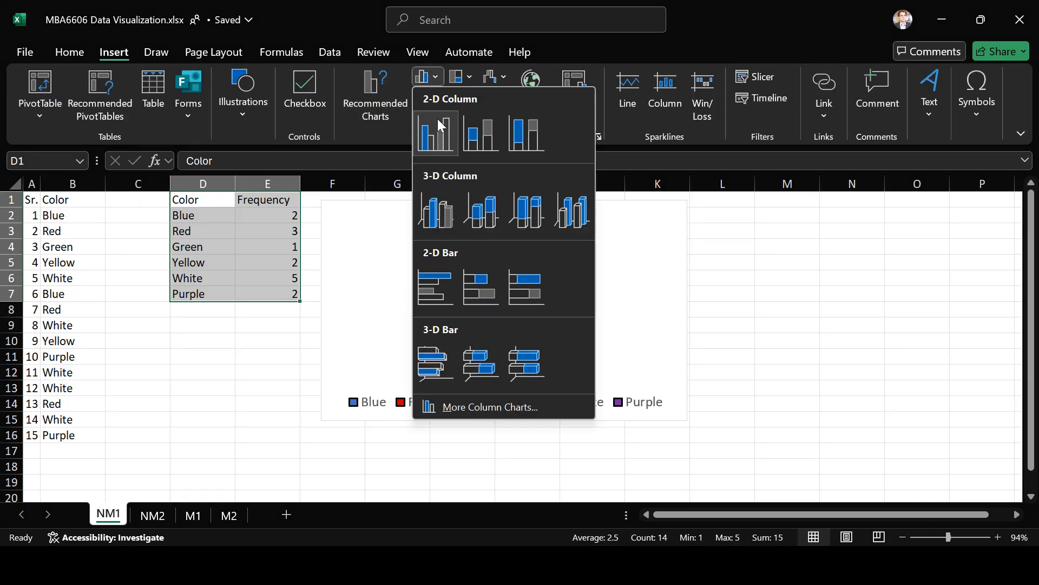
left_click(435, 126)
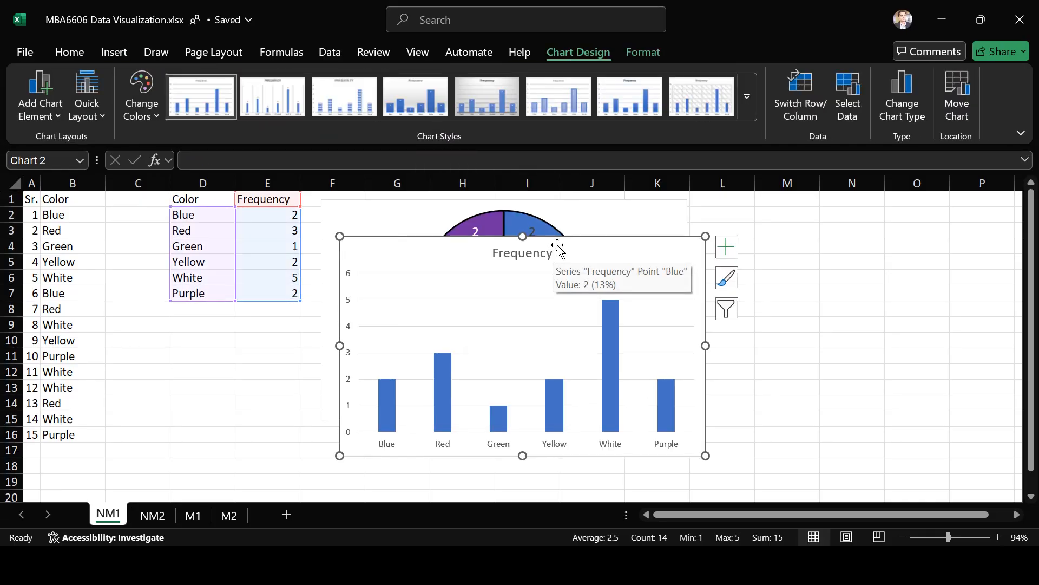
Move the column chart below the frequency table and delete its chart title
left_click_drag(559, 247, 208, 309)
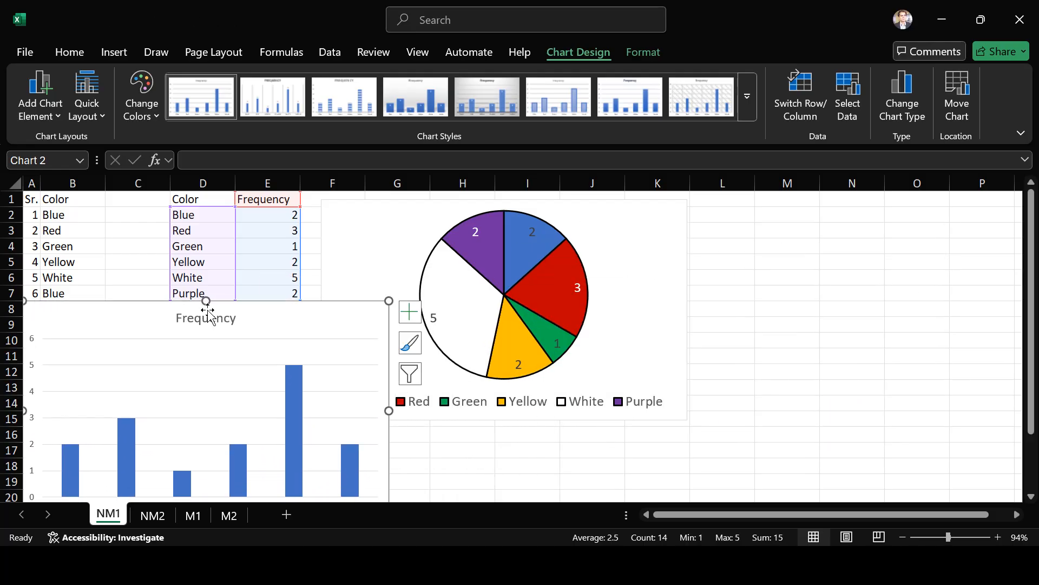
left_click(209, 324)
key("Delete")
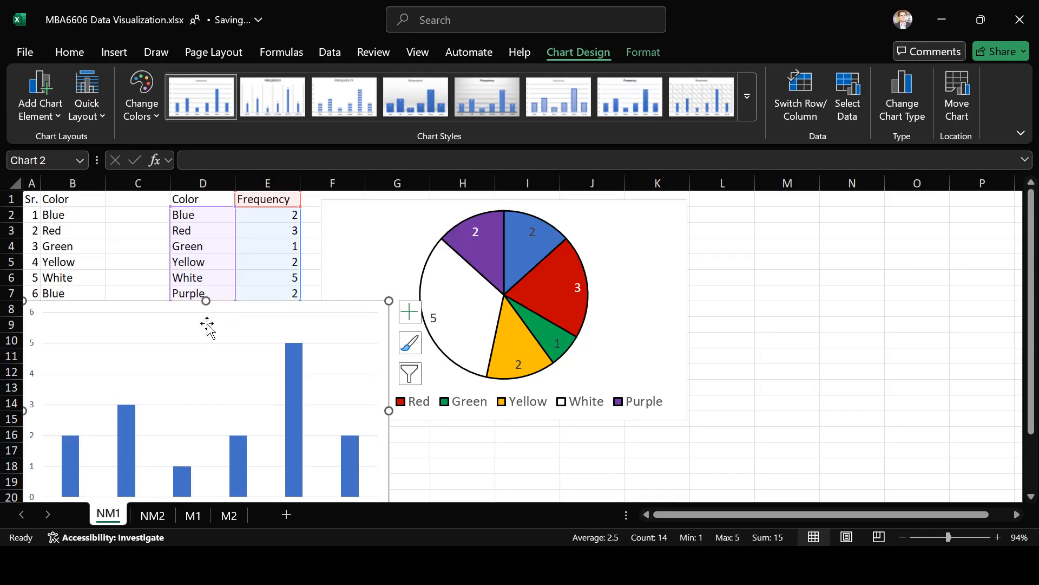
Set the font size of all the column chart's text to 14
left_click(75, 54)
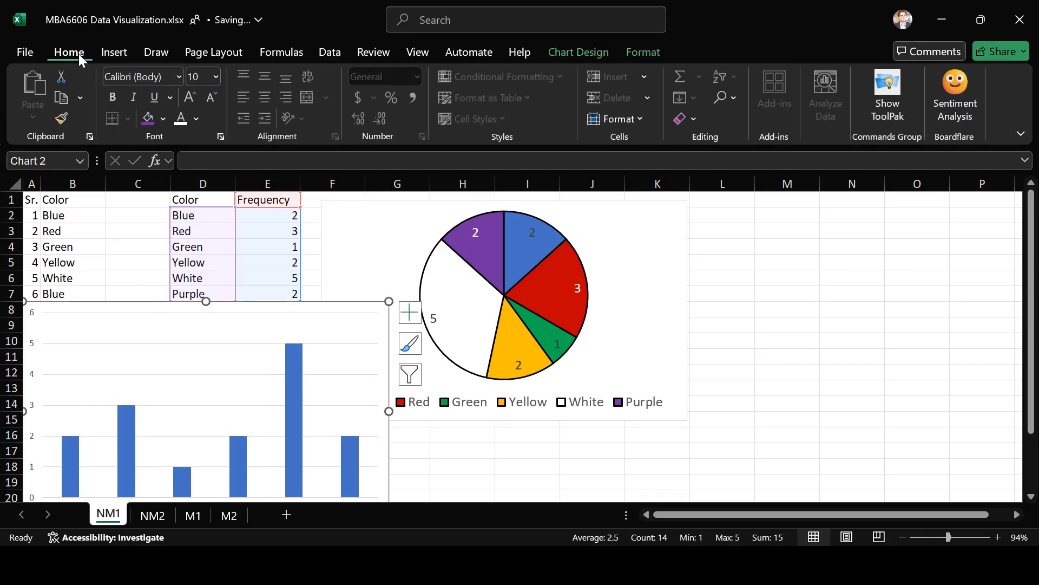
left_click(215, 80)
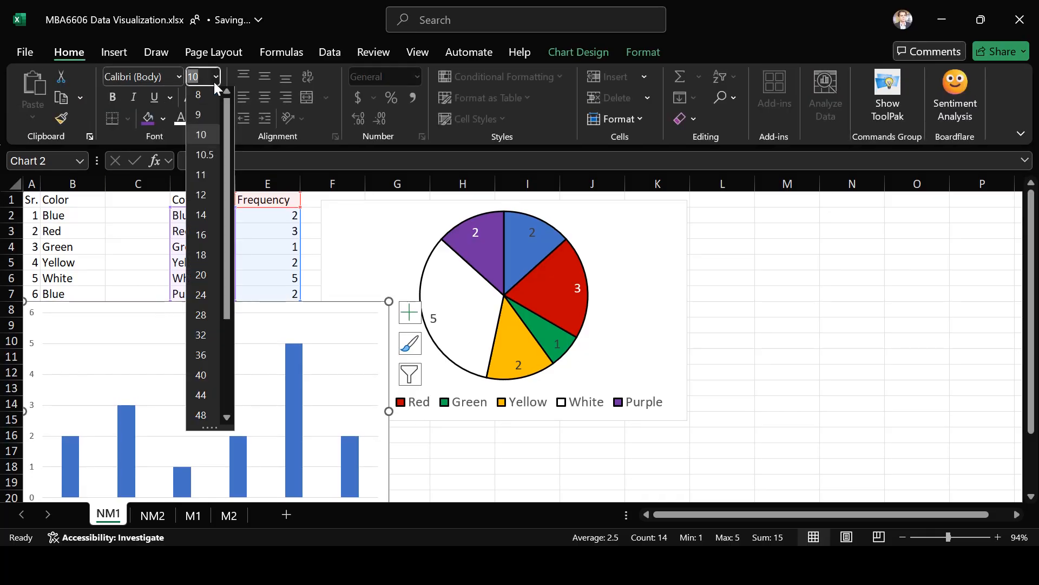
left_click(204, 217)
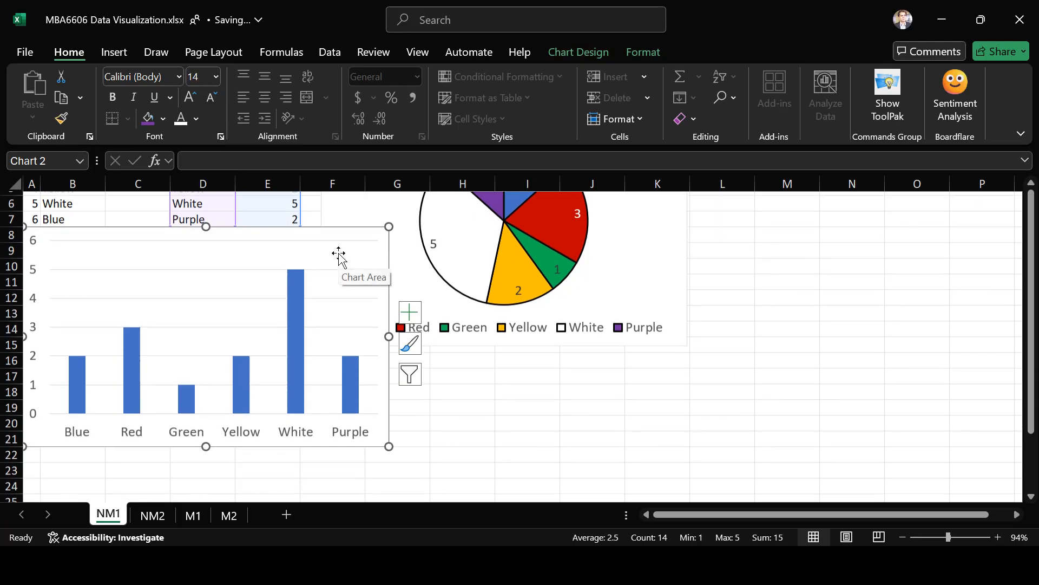
scroll(339, 255, "down", 2)
scroll(339, 255, "up", 1)
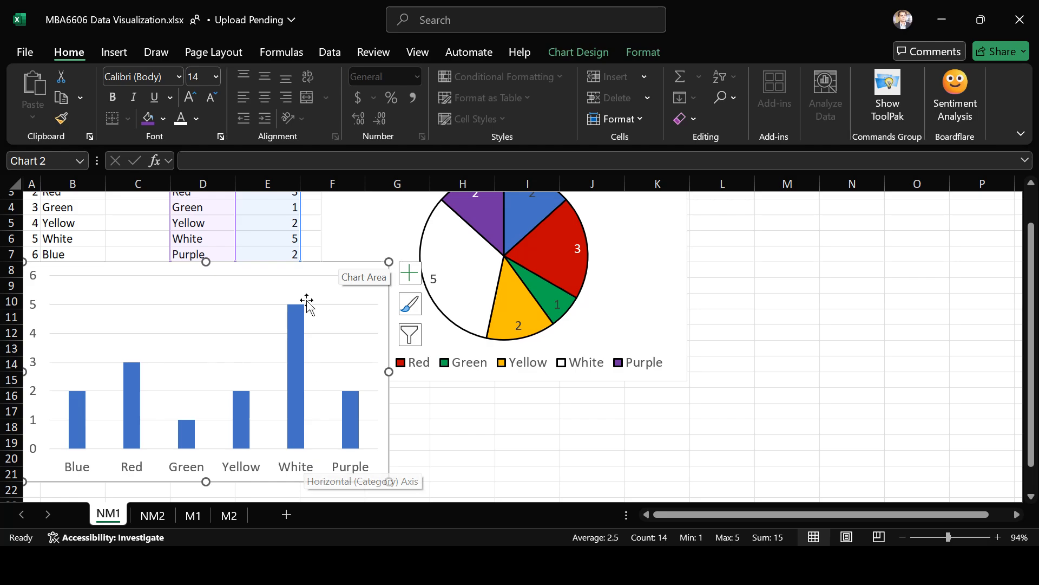
Sort the color frequency table by the Frequency column in descending order
scroll(265, 229, "up", 2)
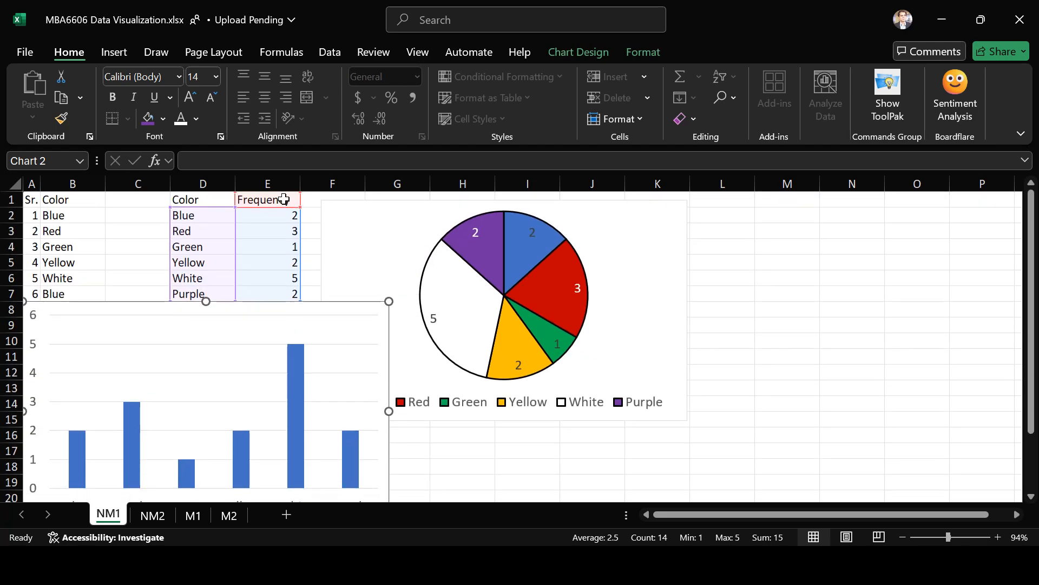
left_click(283, 199)
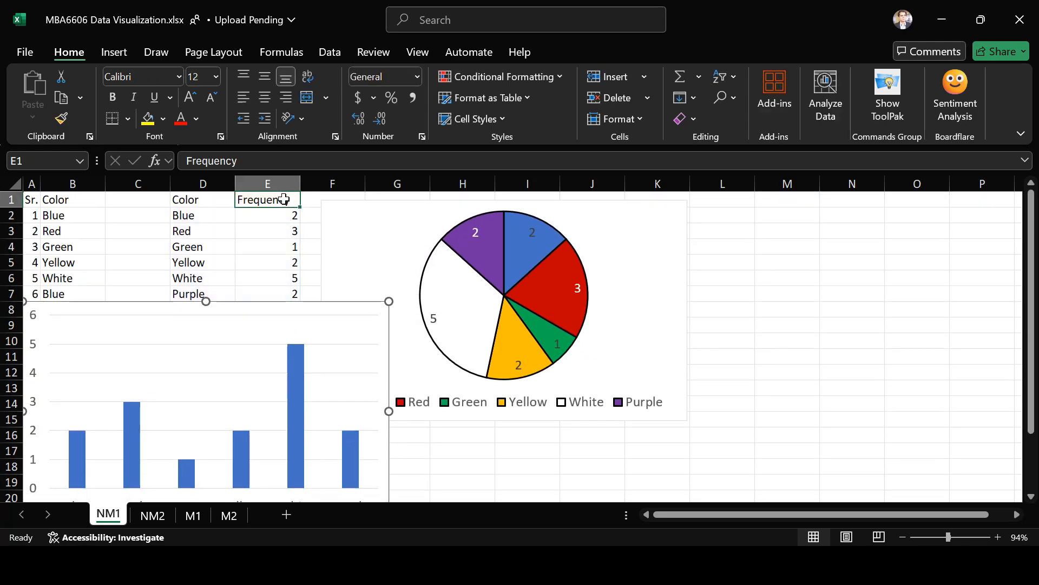
left_click(725, 85)
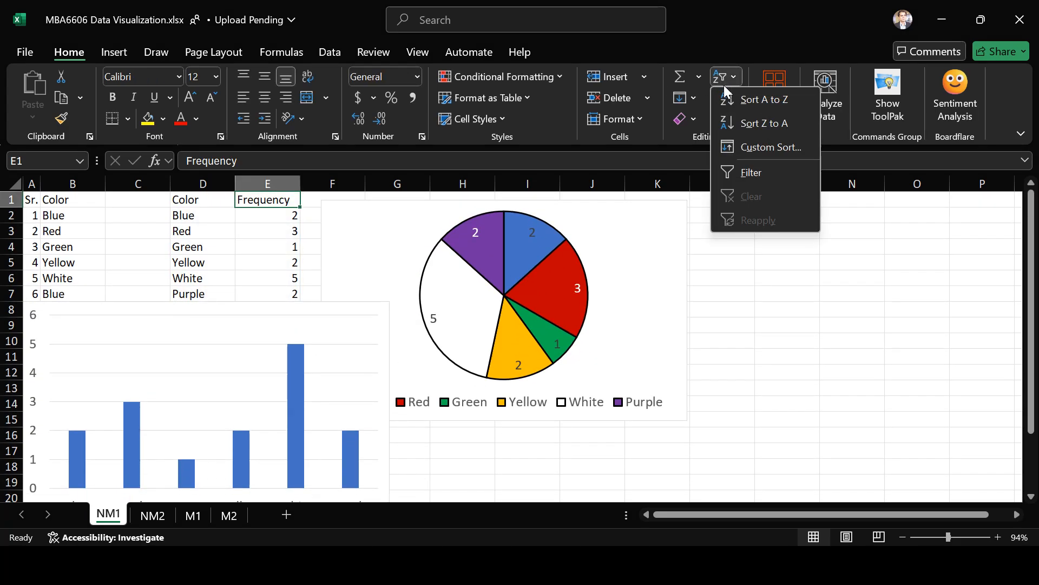
left_click(764, 125)
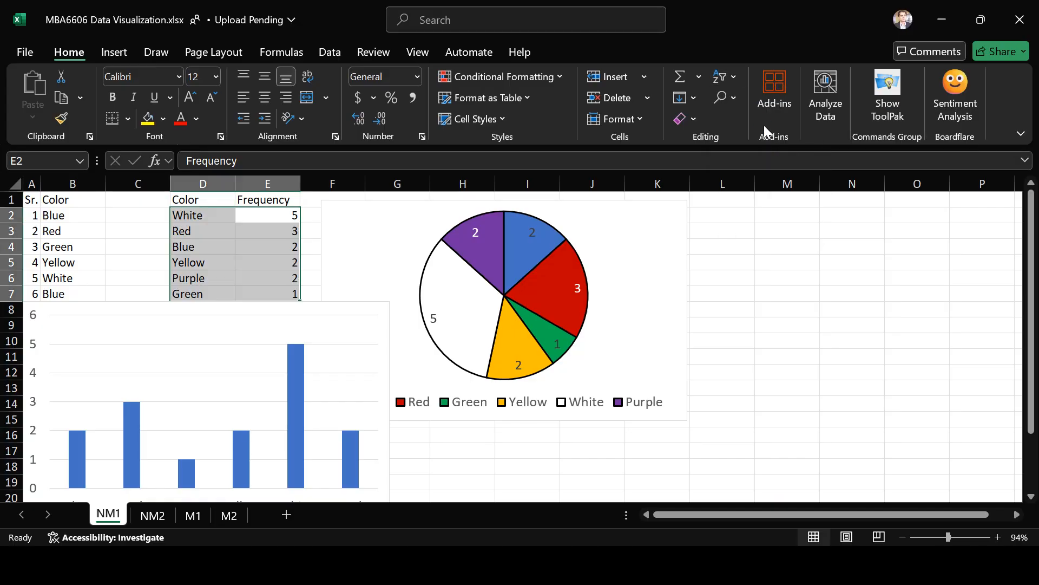
Remove the horizontal gridlines from the column chart
scroll(250, 401, "down", 2)
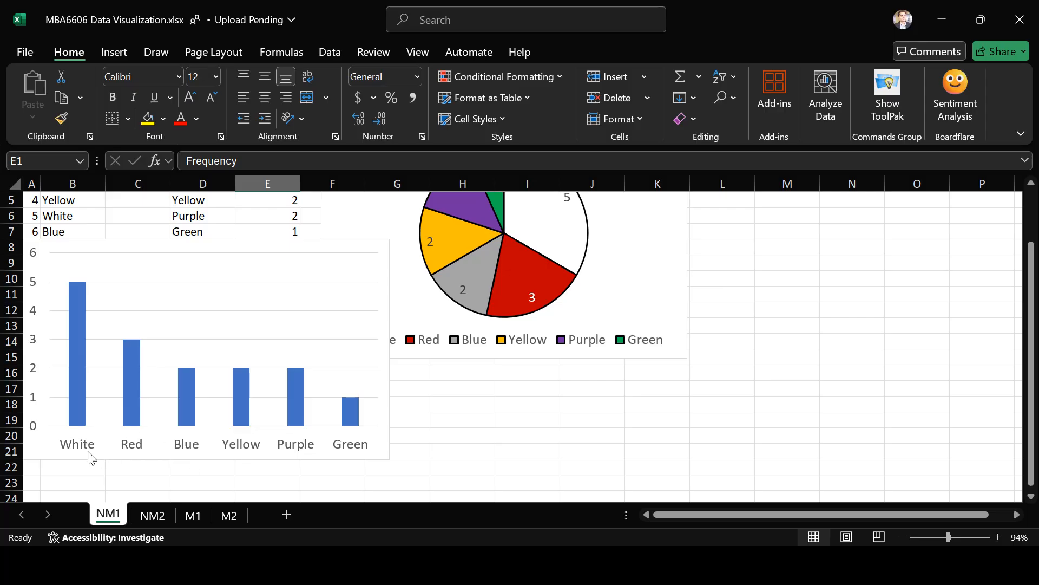
mouse_move(73, 415)
left_click(366, 374)
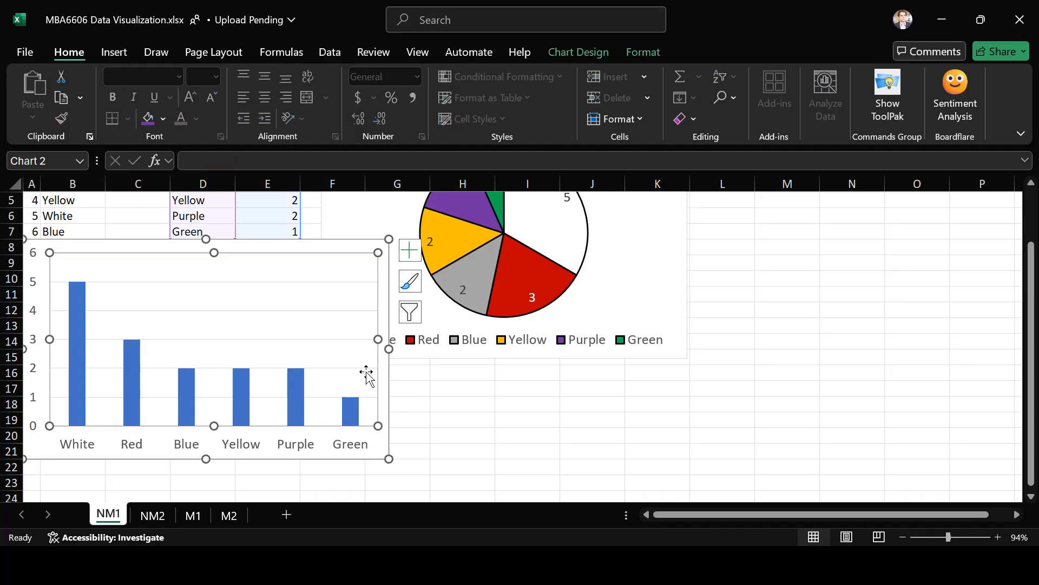
left_click(336, 341)
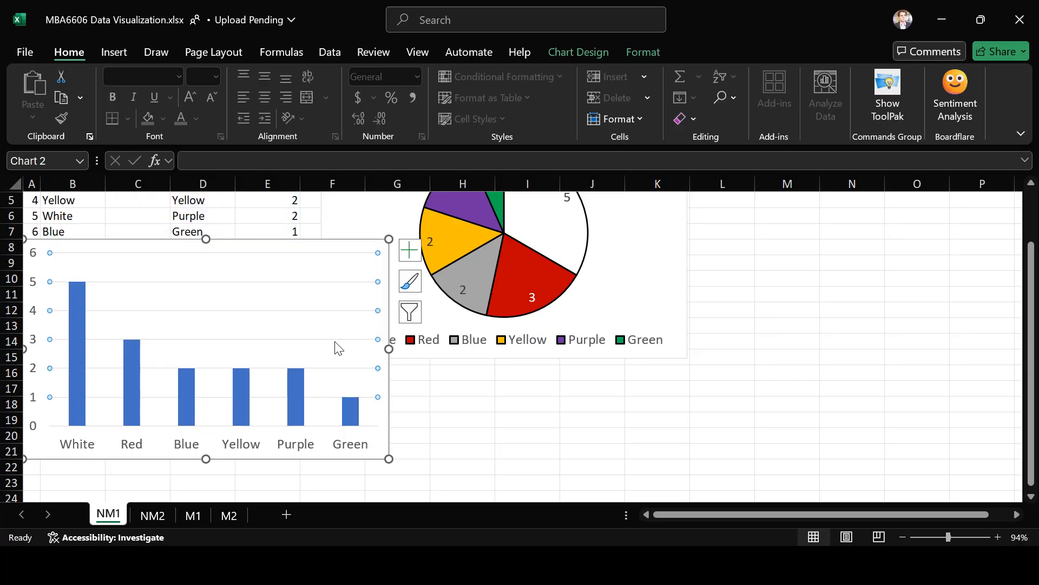
key("Delete")
Add data labels to the column chart's bars at the Outside End position
left_click(82, 332)
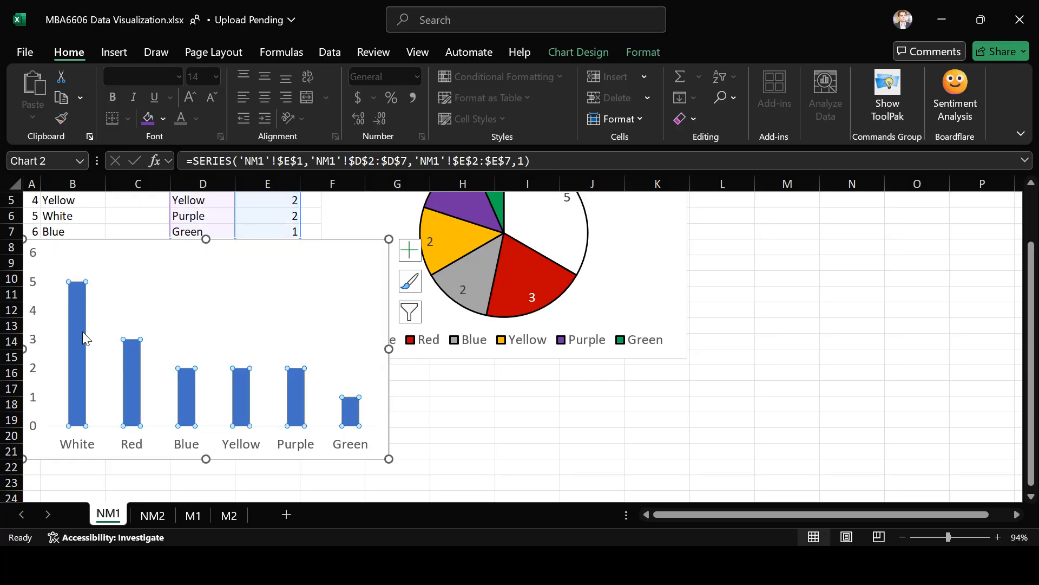
left_click(590, 46)
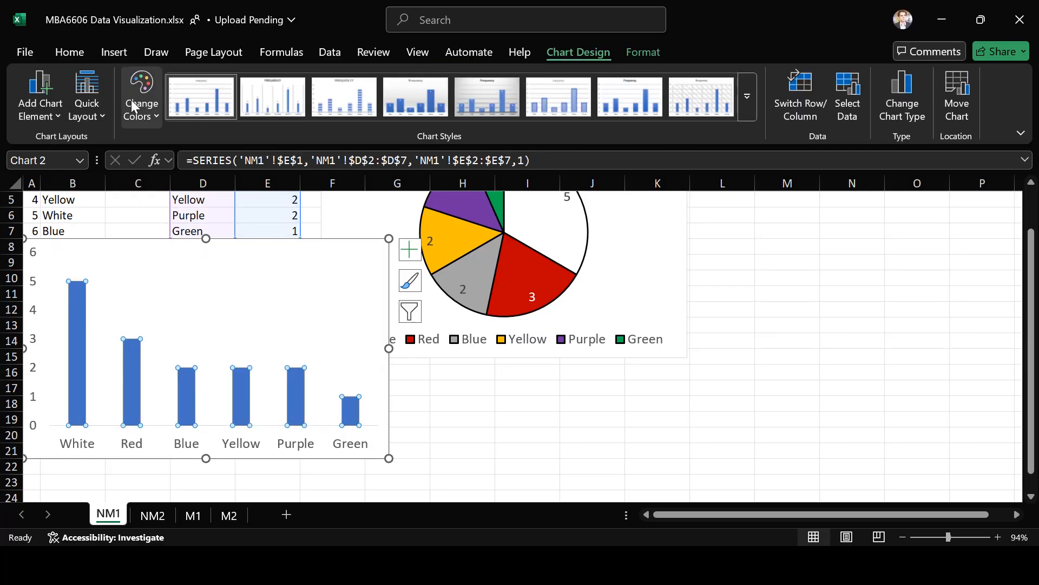
left_click(58, 102)
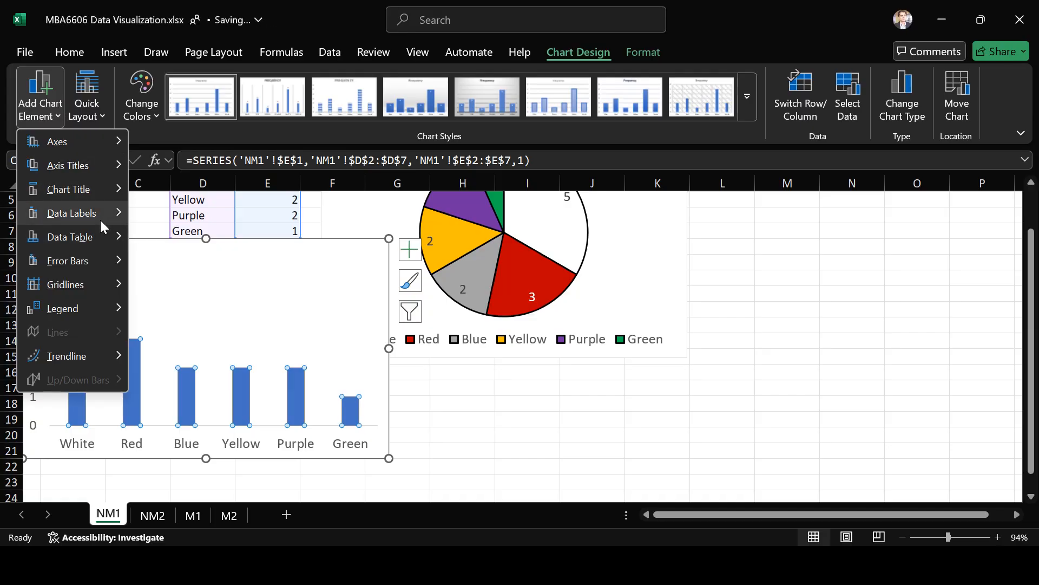
mouse_move(101, 216)
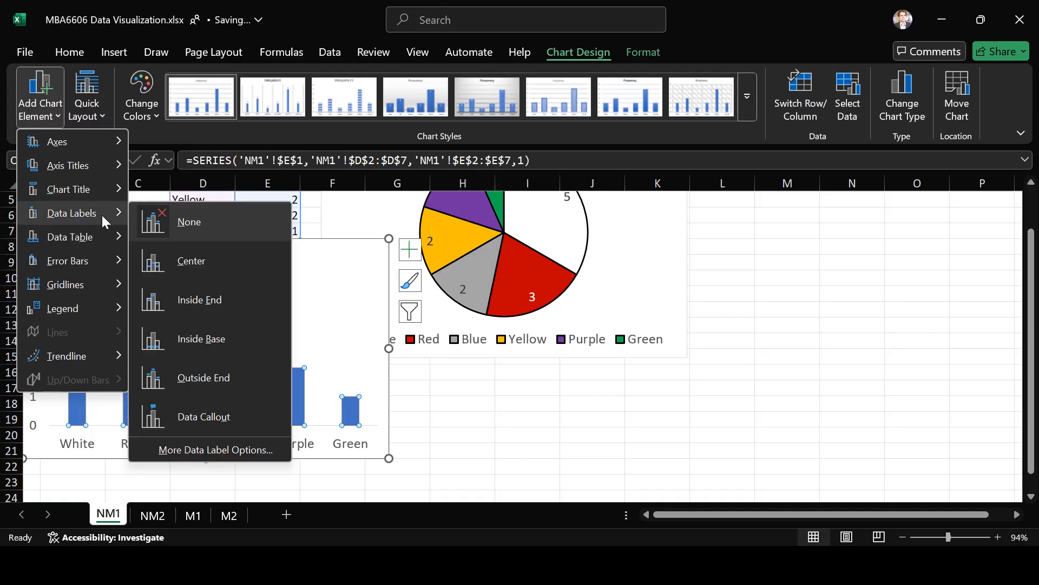
left_click(237, 376)
Delete the vertical value axis from the column chart
left_click(34, 308)
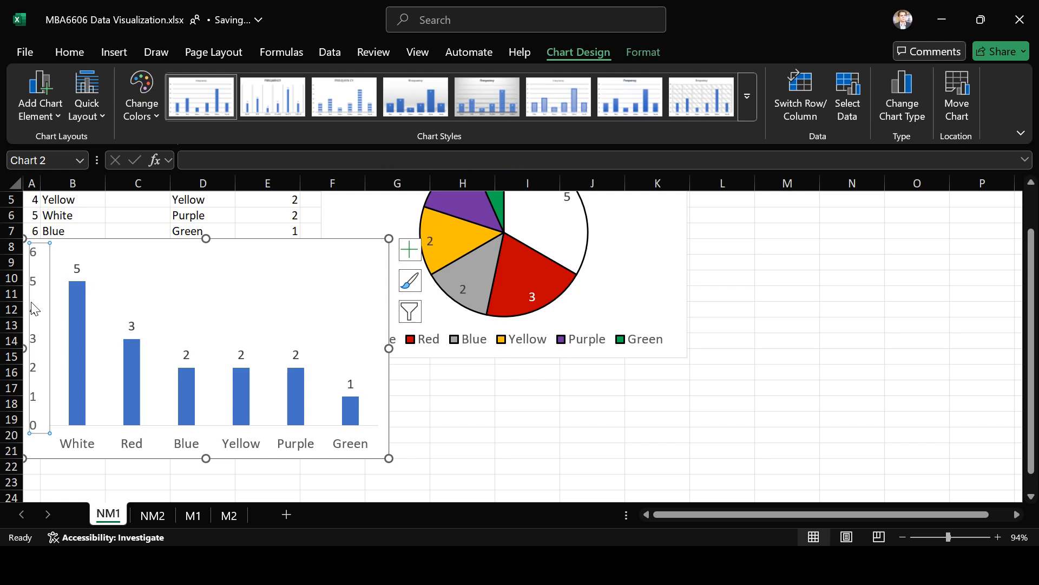
key("Delete")
left_click(456, 401)
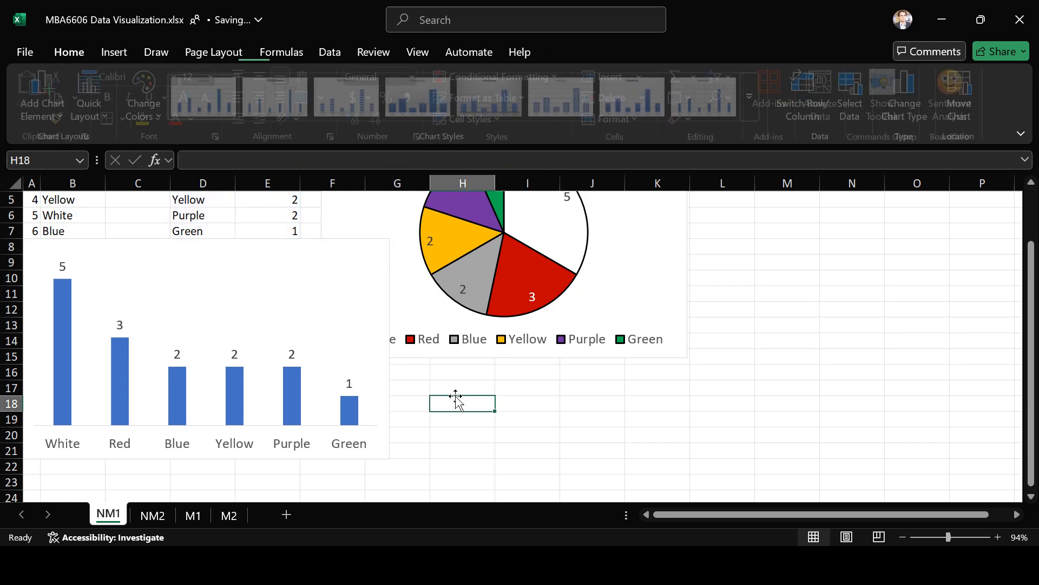
Move the whole column chart to the right of the pie chart, with its left edge at column L
left_click(241, 275)
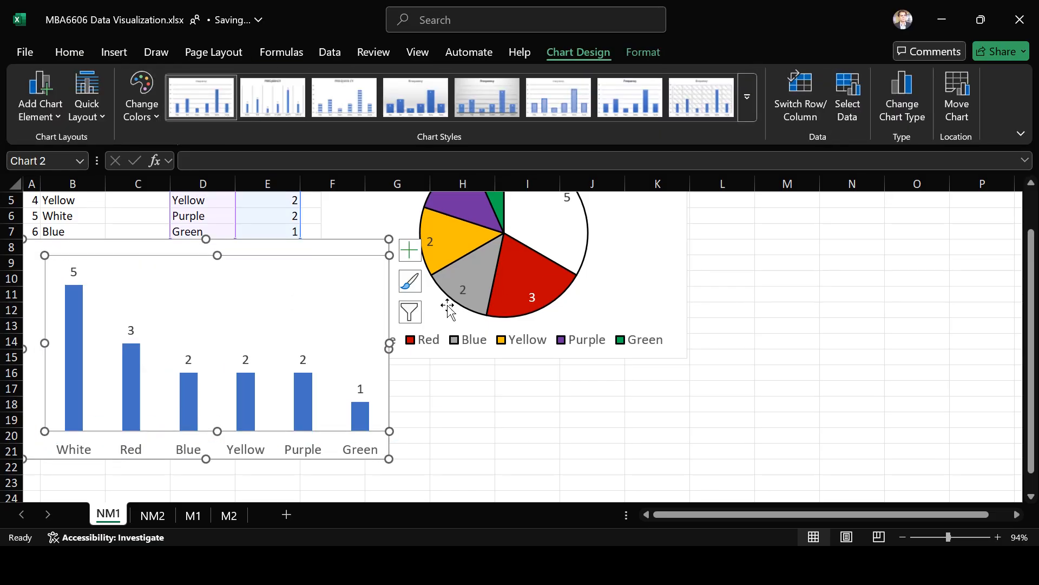
key("ctrl+z")
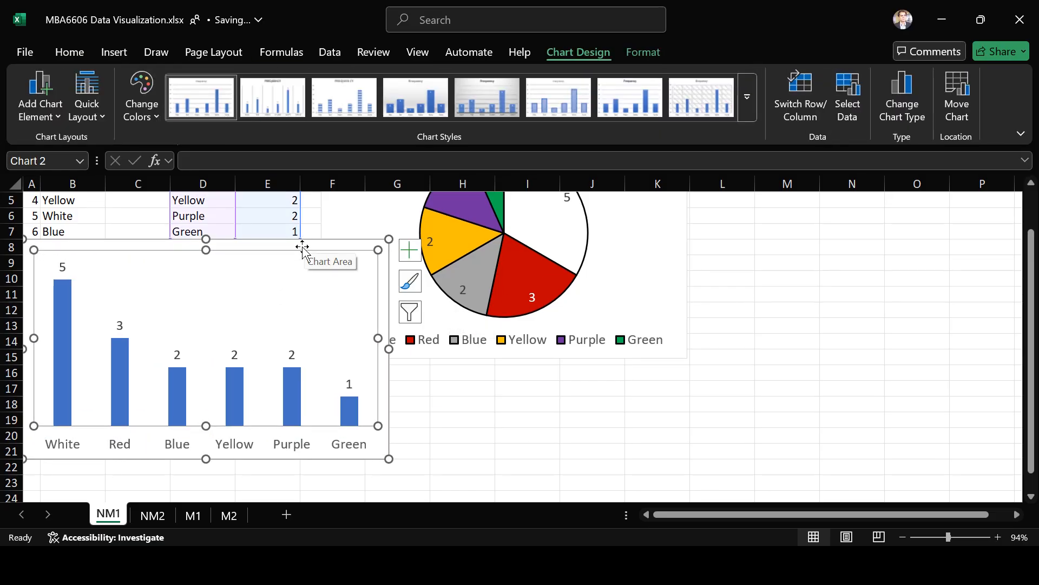
left_click_drag(306, 246, 970, 203)
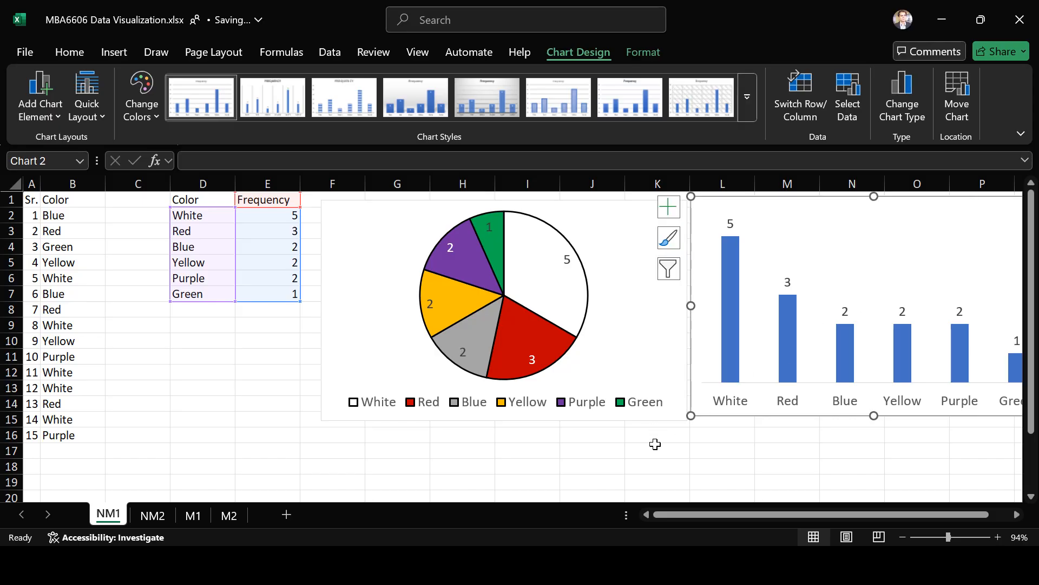
scroll(656, 440, "right", 3)
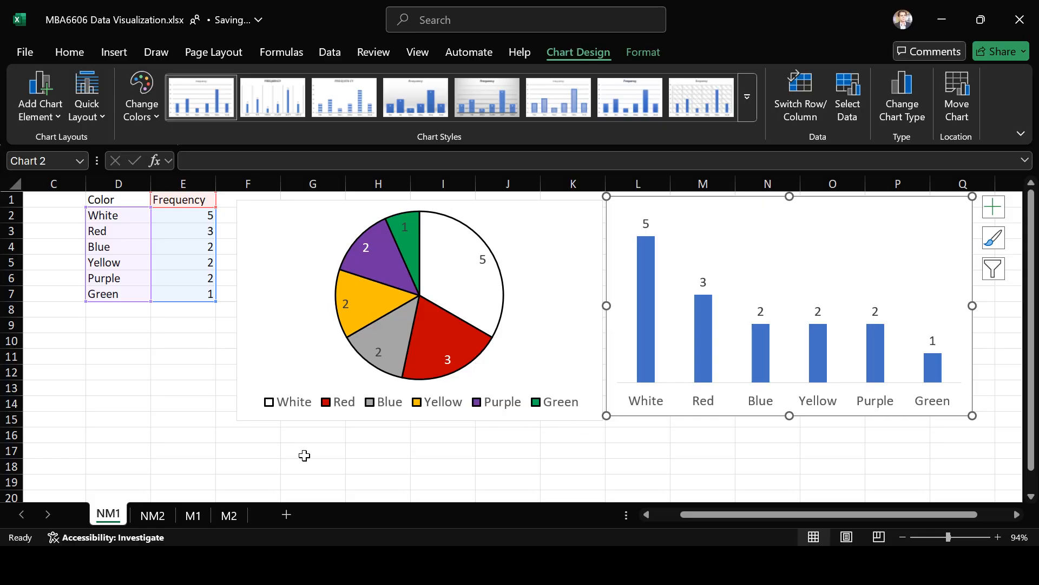
Switch to the NM2 sheet with the student grades
left_click(152, 515)
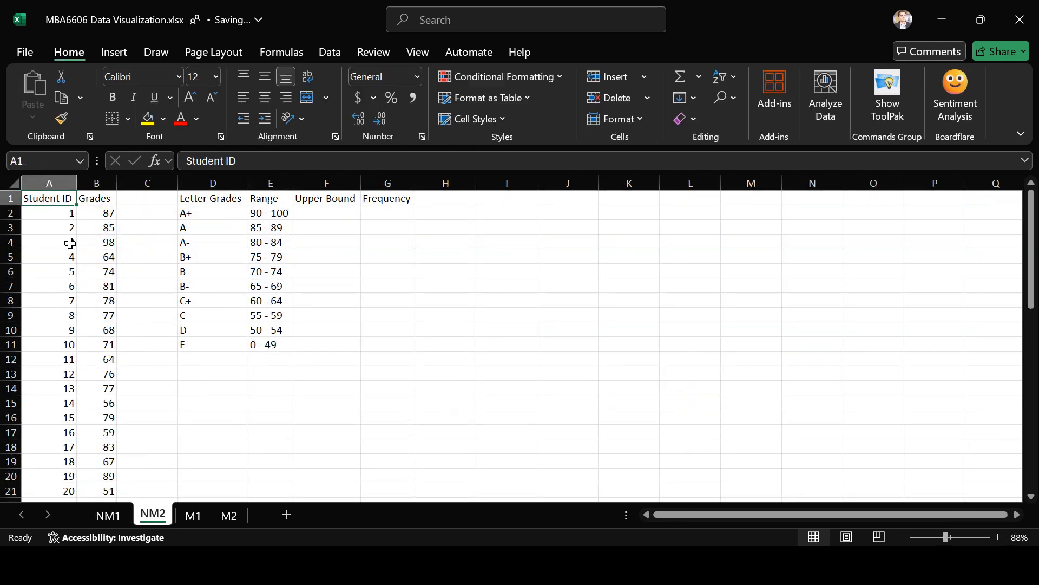
Fill the Upper Bound cells F2:F11 with 100, 89, 84, 79, 74, 69, 64, 59, 54 and 49
scroll(64, 241, "up", 3)
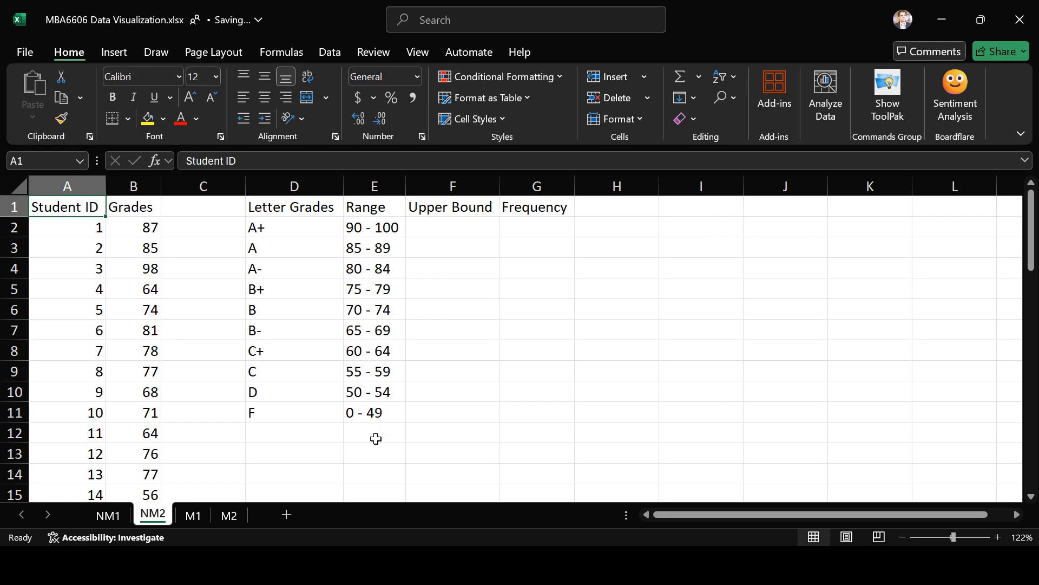
left_click(451, 228)
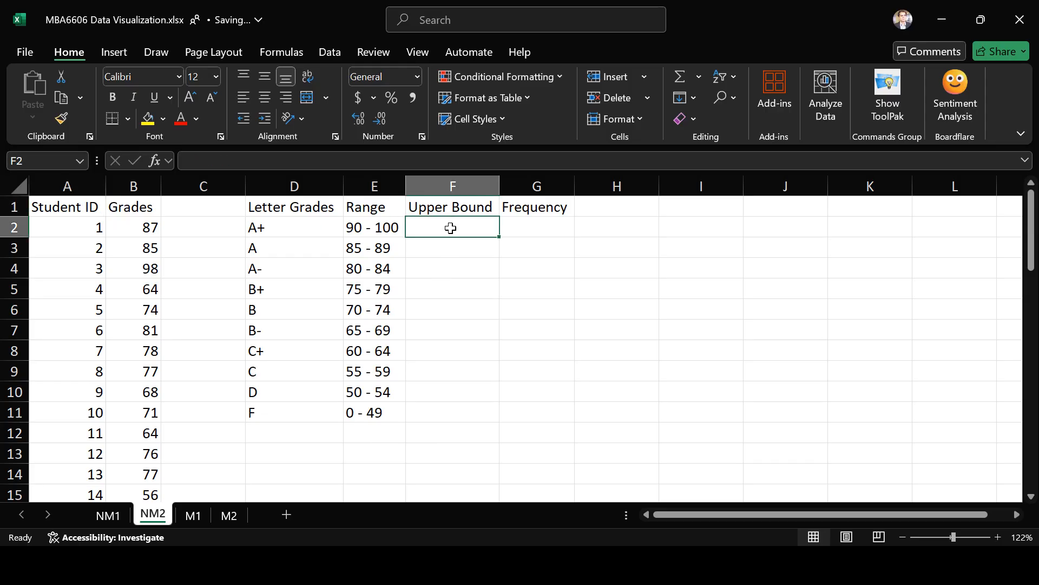
type("100")
key("Return")
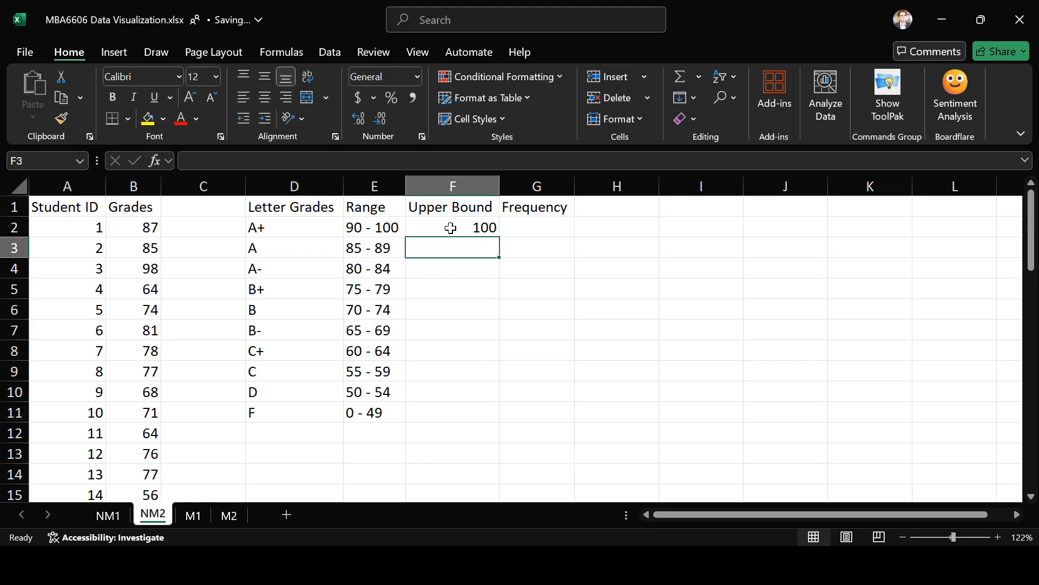
type("89")
key("Return")
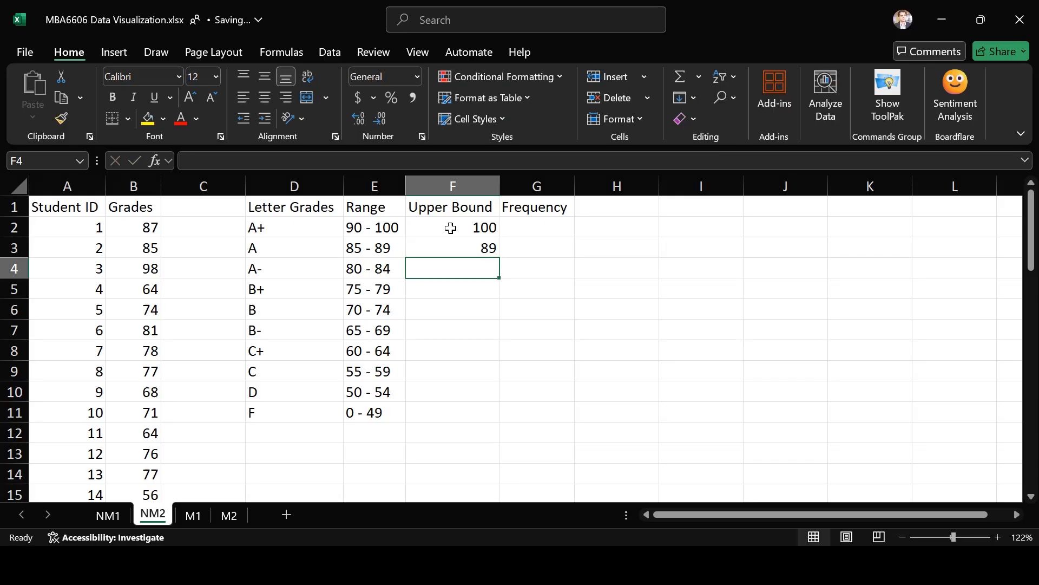
type("84")
key("Return")
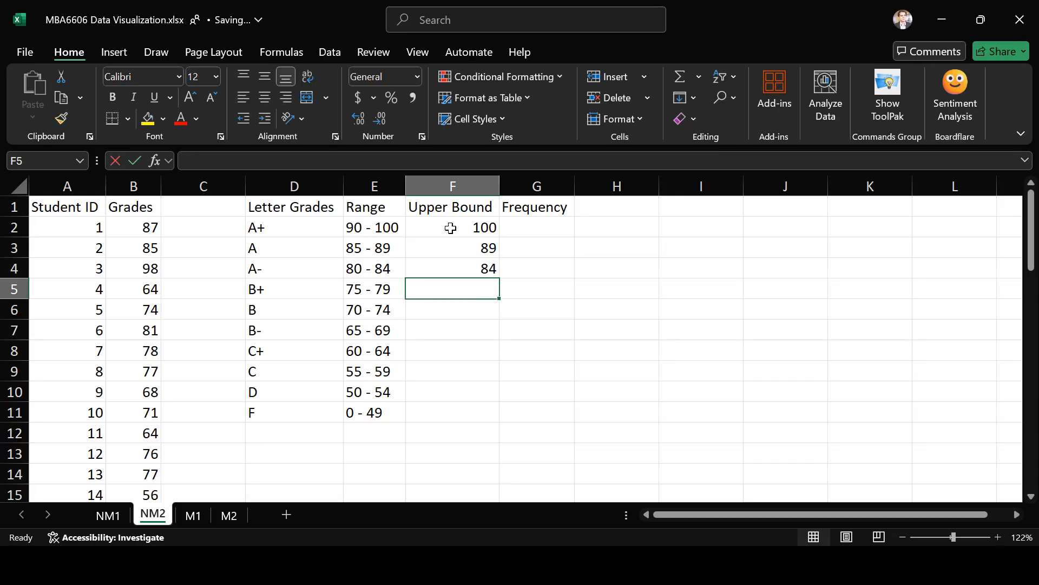
type("79")
key("Return")
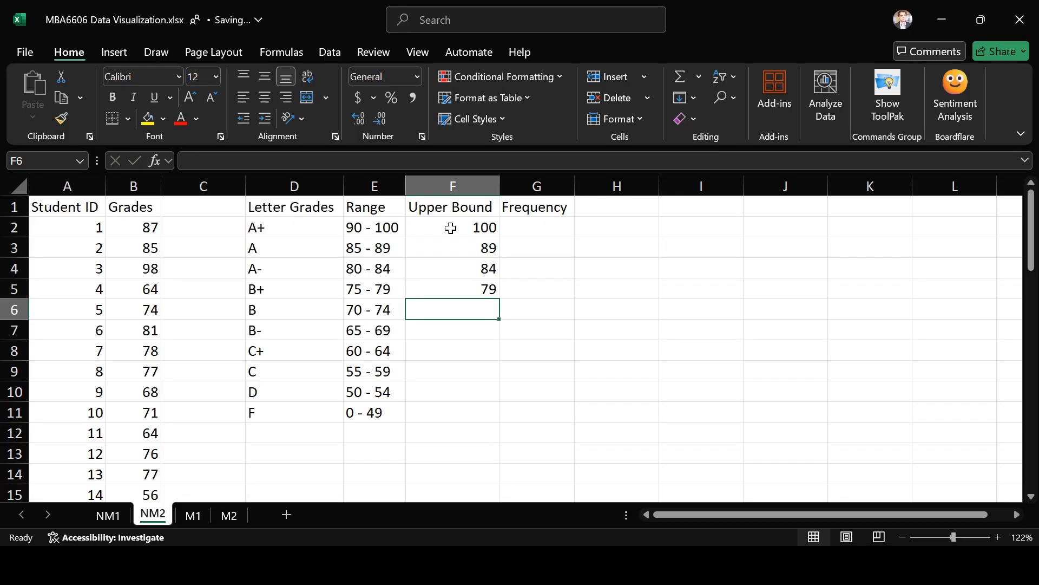
type("74")
key("Return")
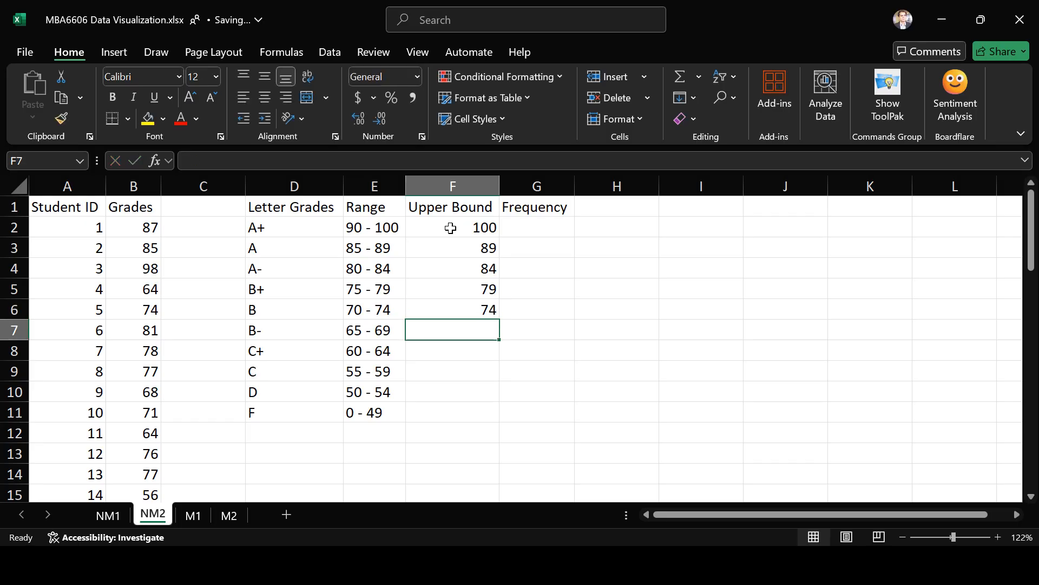
type("69")
key("Return")
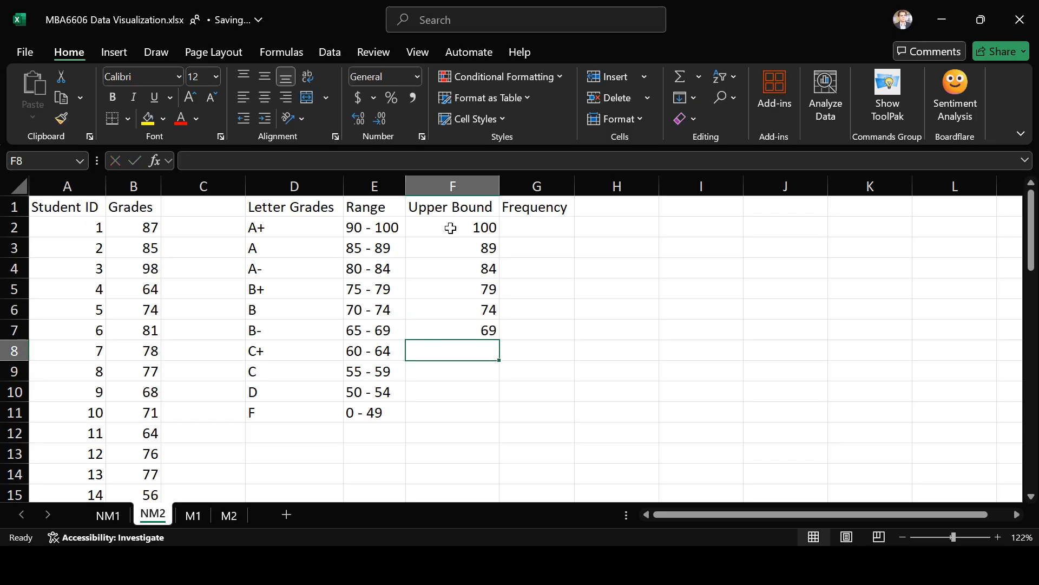
type("64")
key("Return")
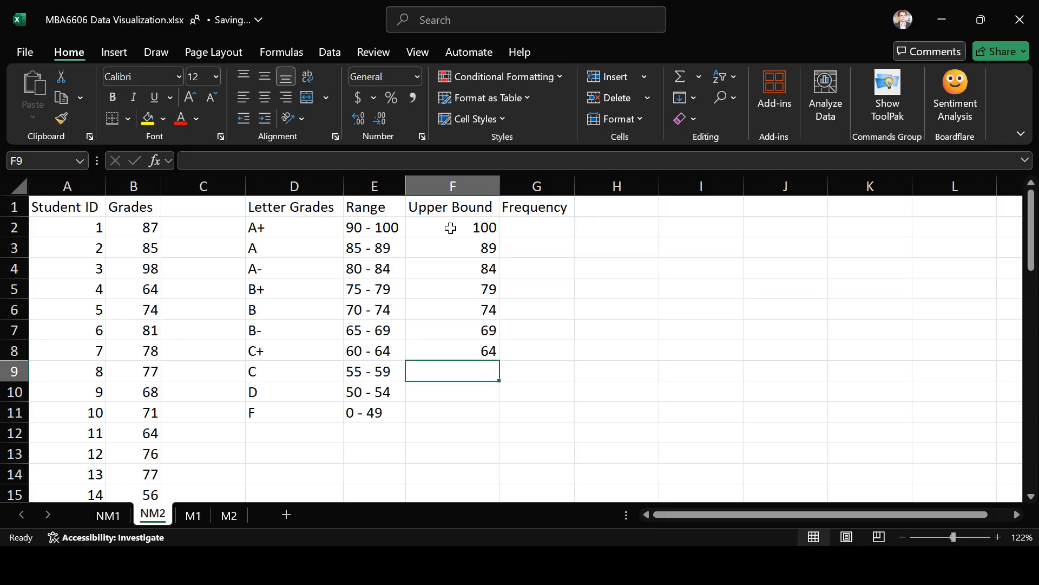
type("59")
key("Return")
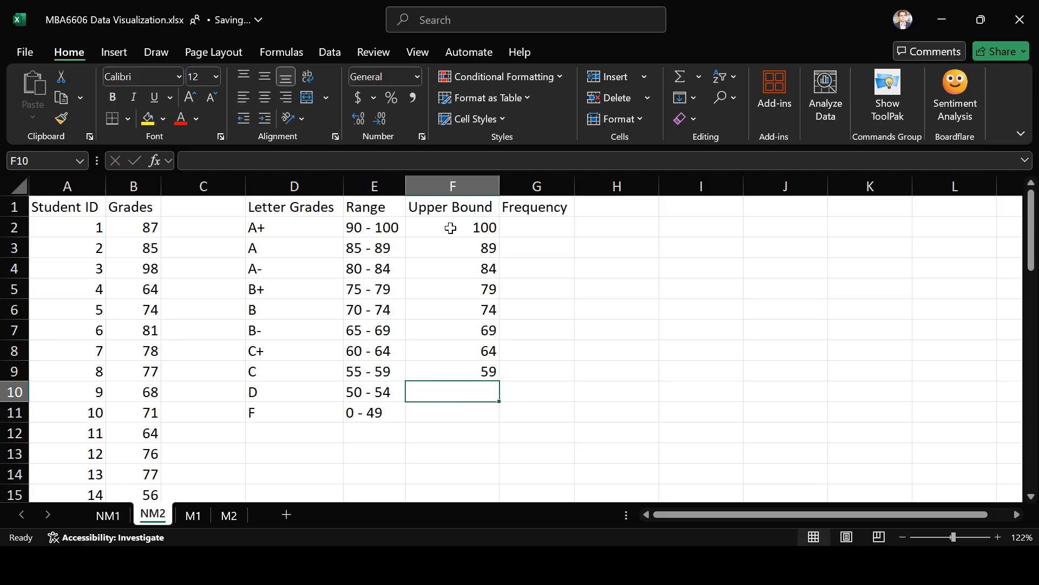
type("54")
key("Return")
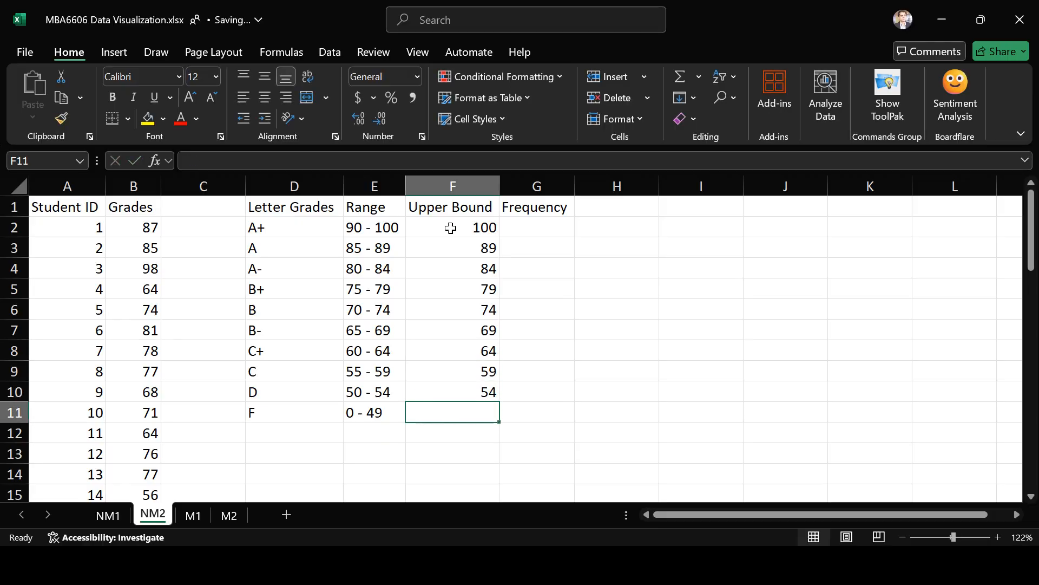
type("49")
key("Return")
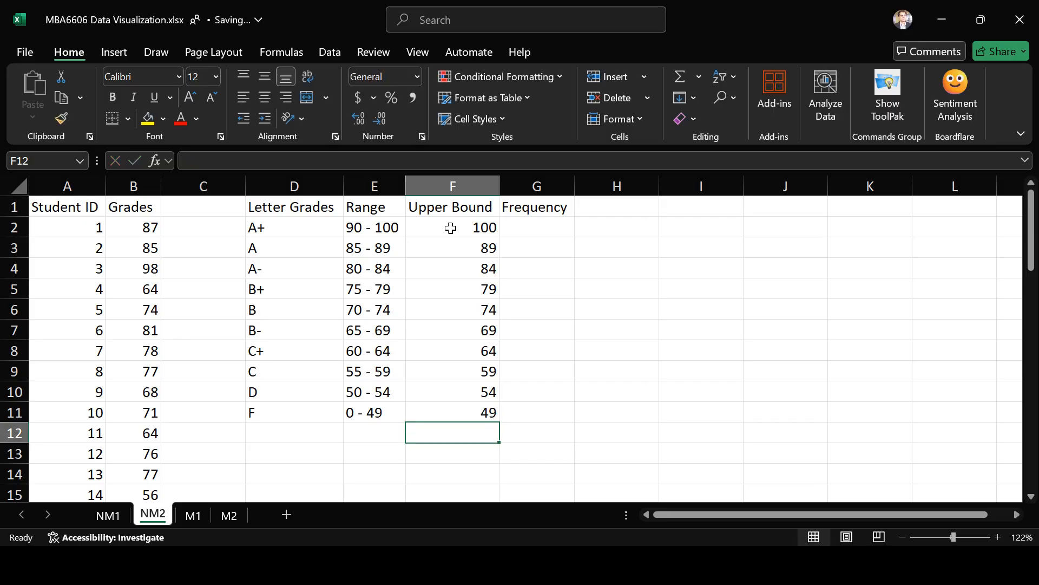
Count the grades per range in G2:G11 with the formula =FREQUENCY($B$2:$B$51,F2:F10)
left_click(523, 222)
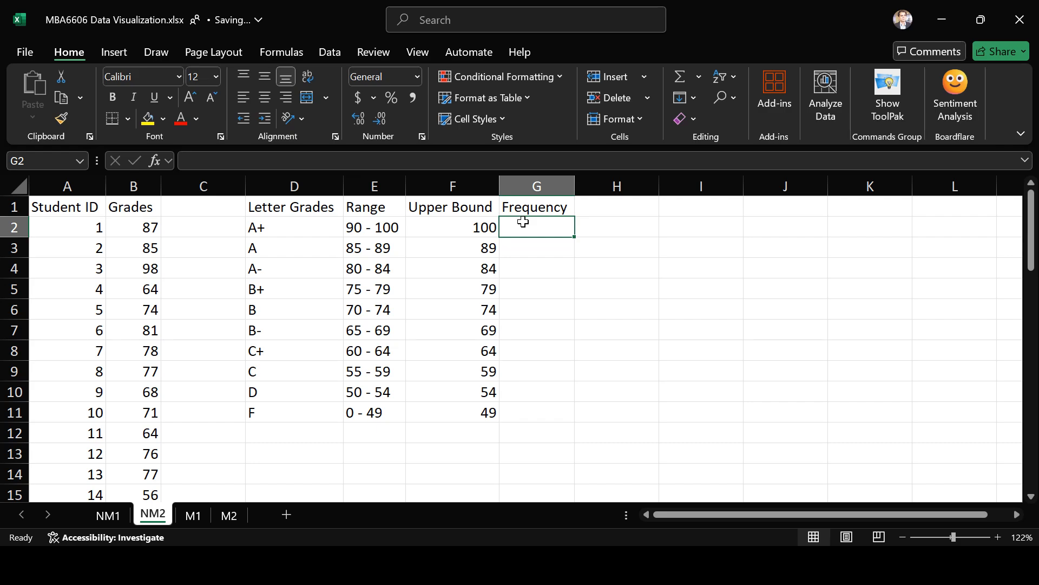
key("shift+Down")
key("shift+Down")
key("shift+Down")
key("shift+Down")
key("shift+Down")
key("shift+Down")
key("shift+Down")
key("shift+Down")
key("shift+Down")
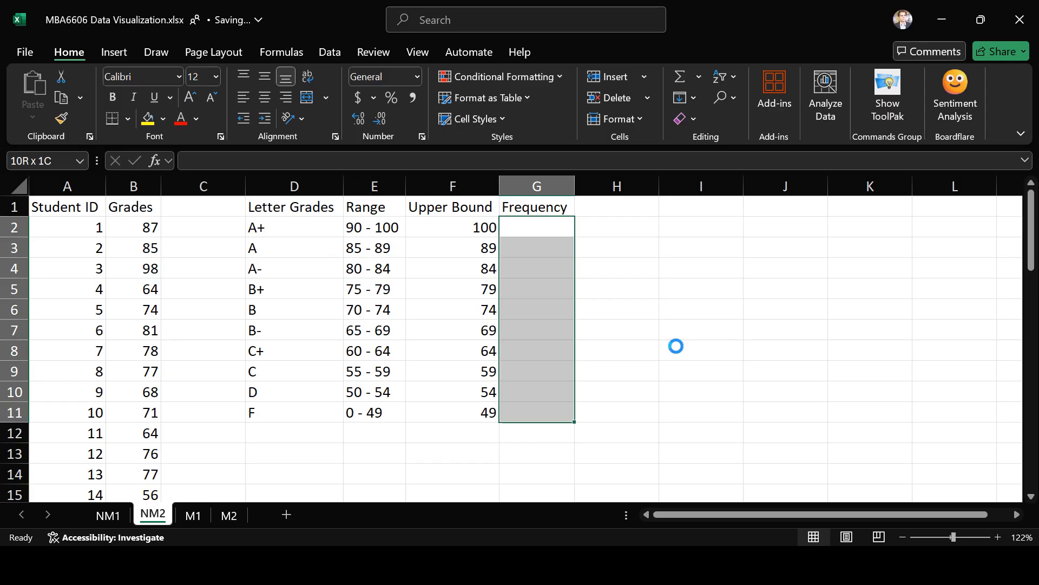
type("=FREQUENCY(")
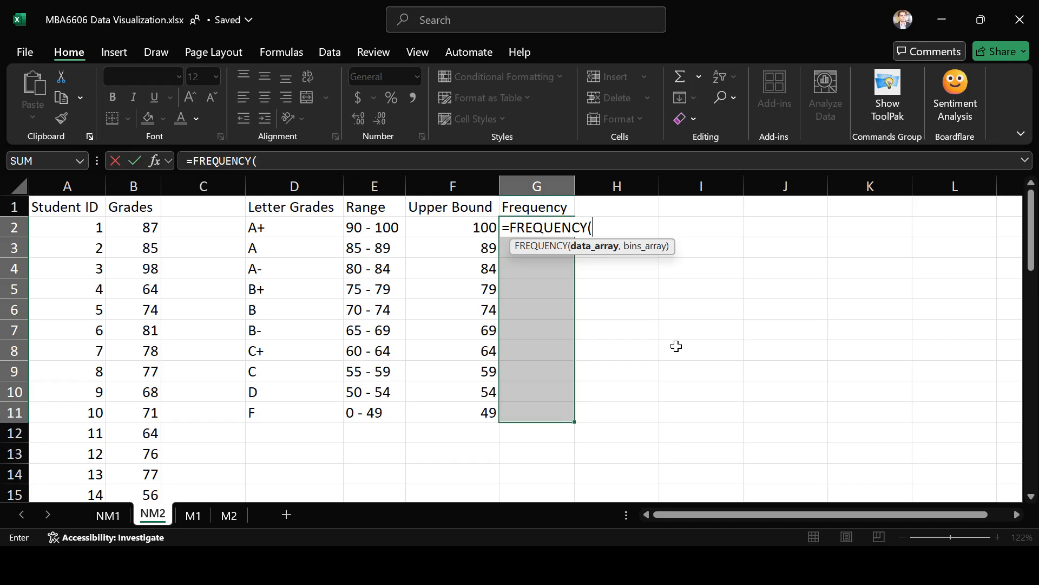
key("Left")
key("Left")
key("Left")
key("Left")
key("Left")
key("ctrl+shift+Down")
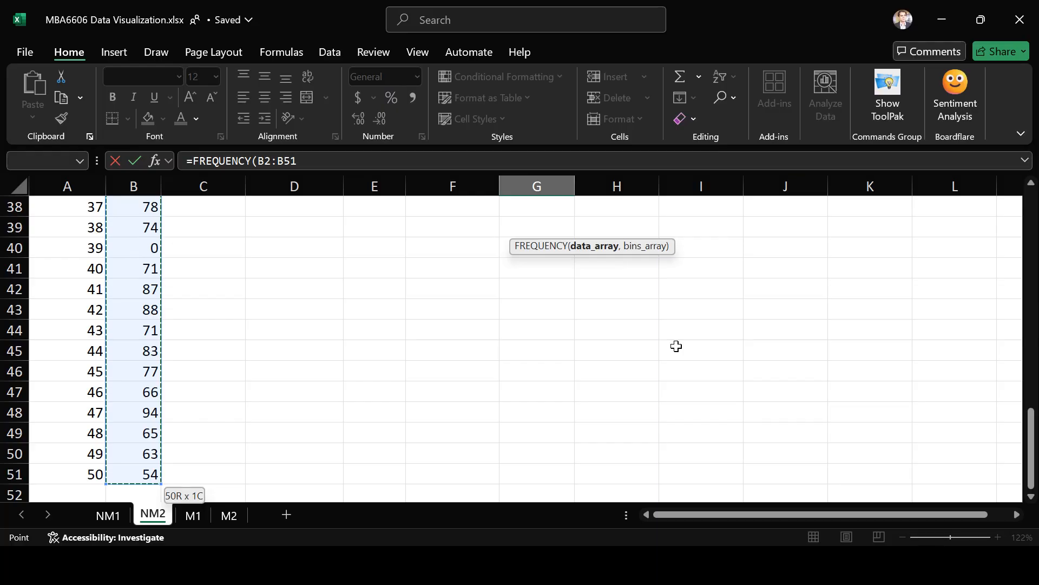
key("F4")
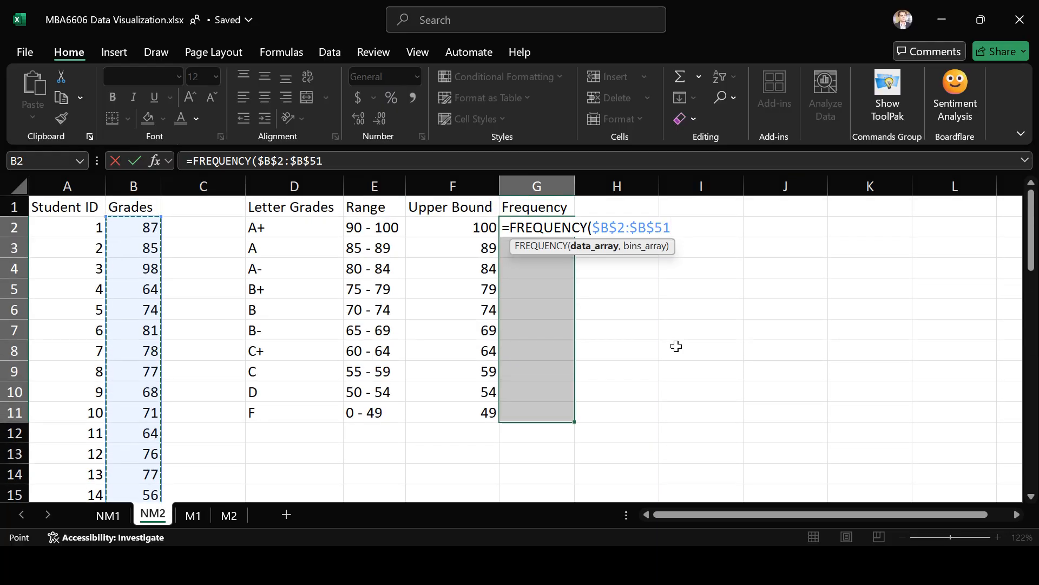
type(",")
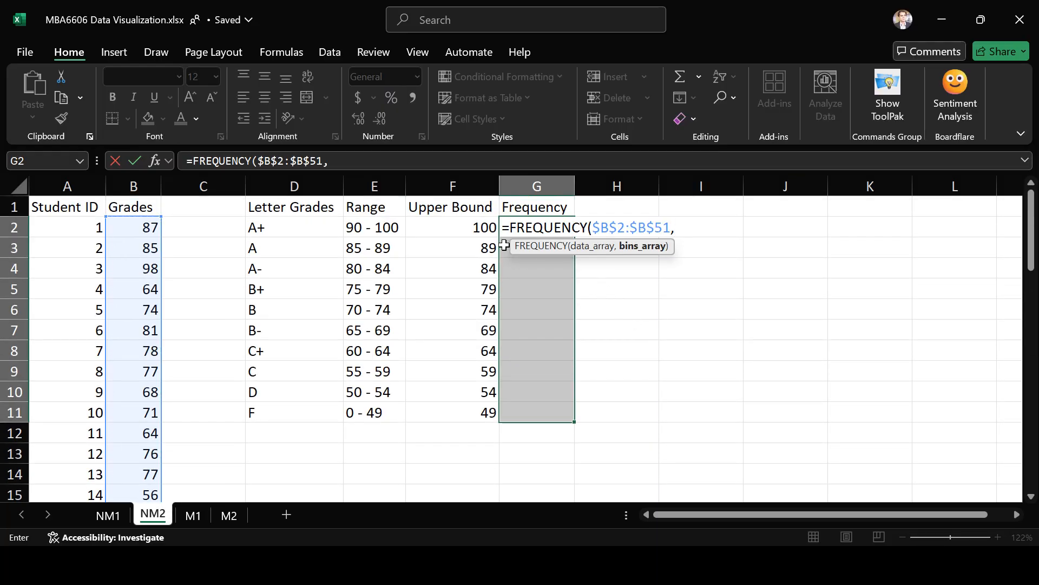
left_click_drag(463, 233, 451, 382)
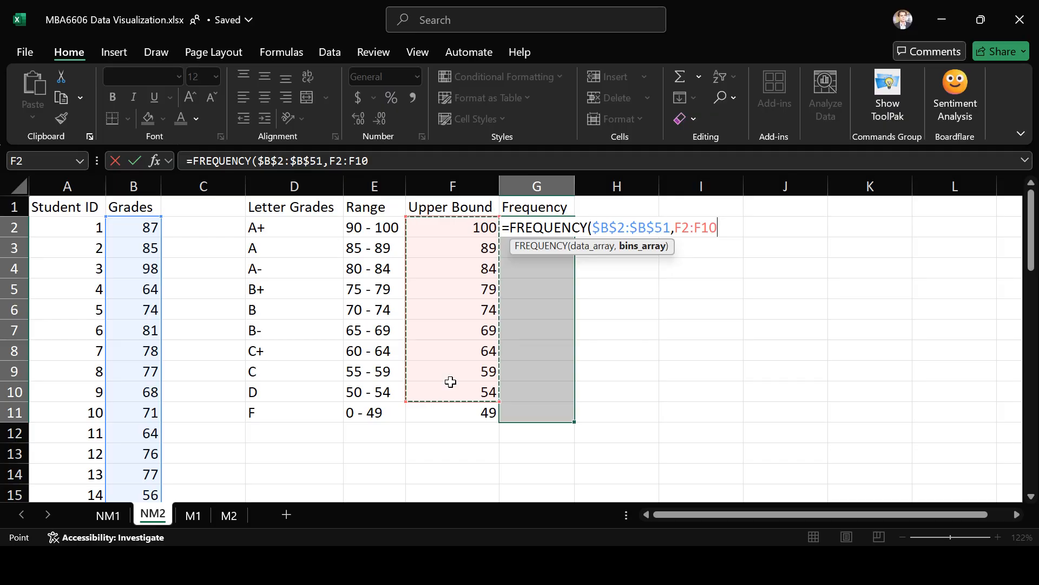
type(")")
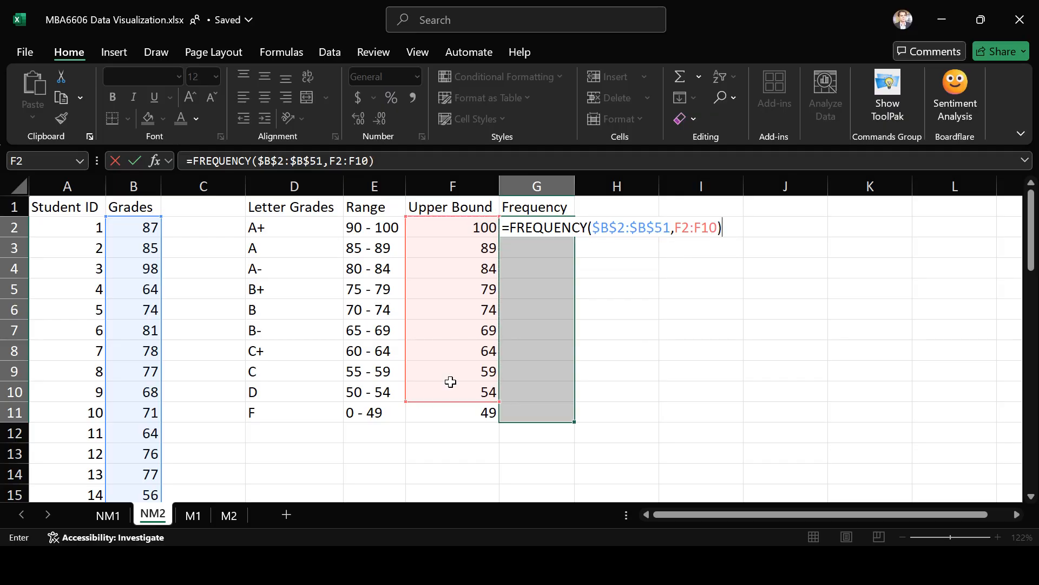
key("Return")
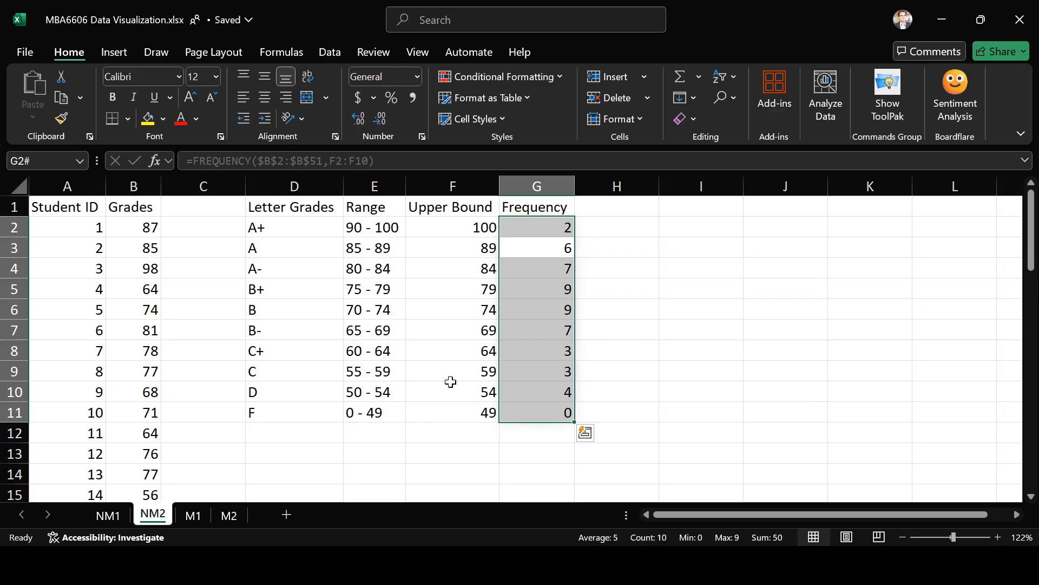
Insert a 2-D clustered column chart from the Letter Grades and Frequency columns, D1:D11 and G1:G11
left_click(279, 207)
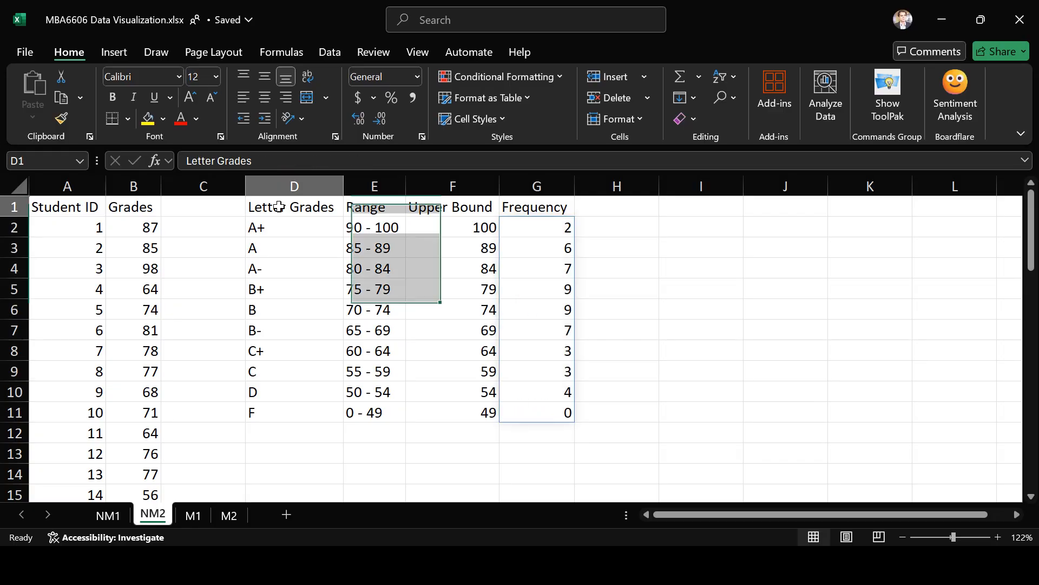
left_click_drag(279, 206, 274, 405)
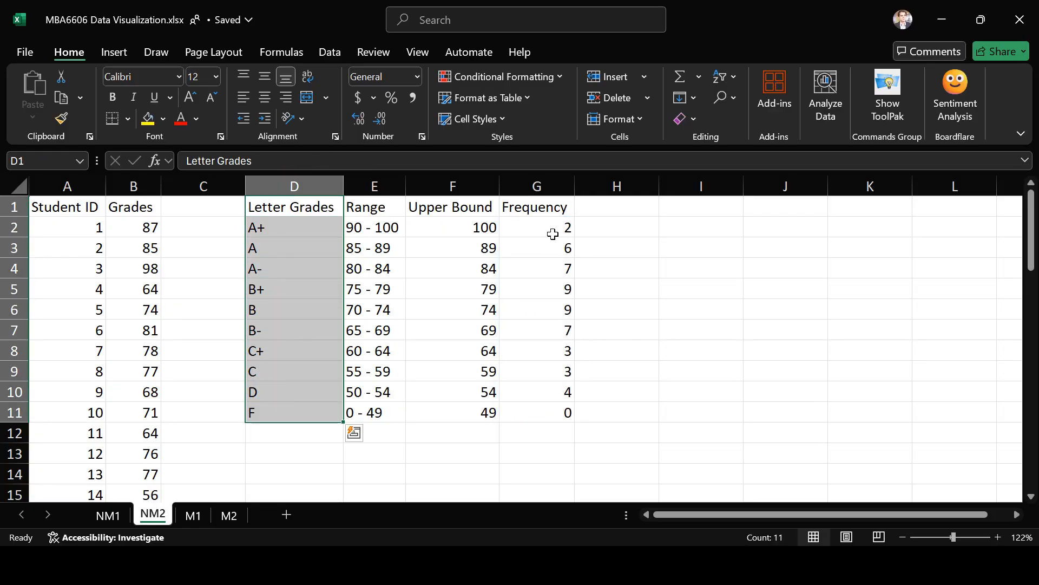
left_click(553, 213, "ctrl")
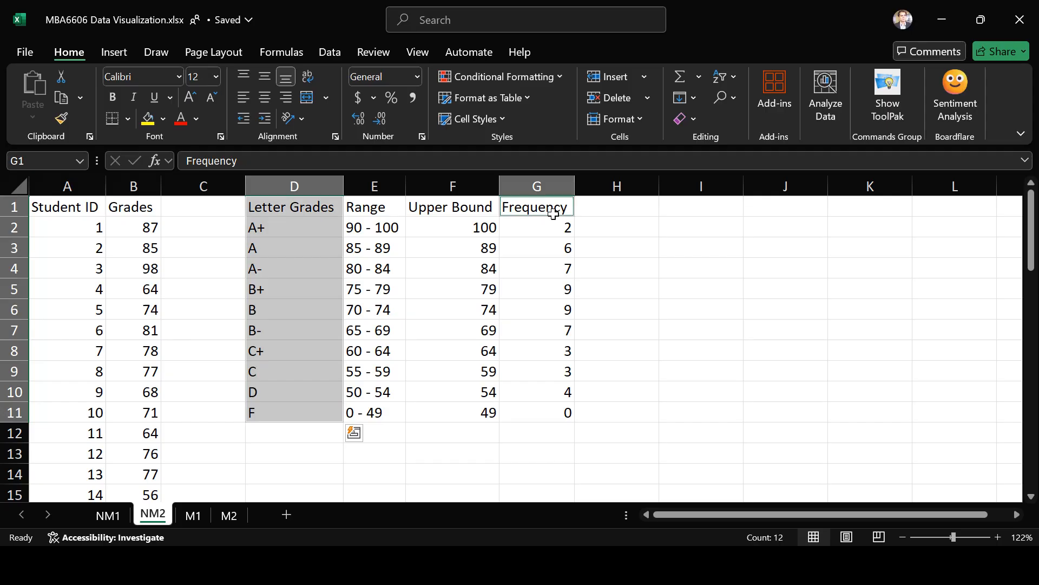
left_click_drag(552, 212, 557, 409)
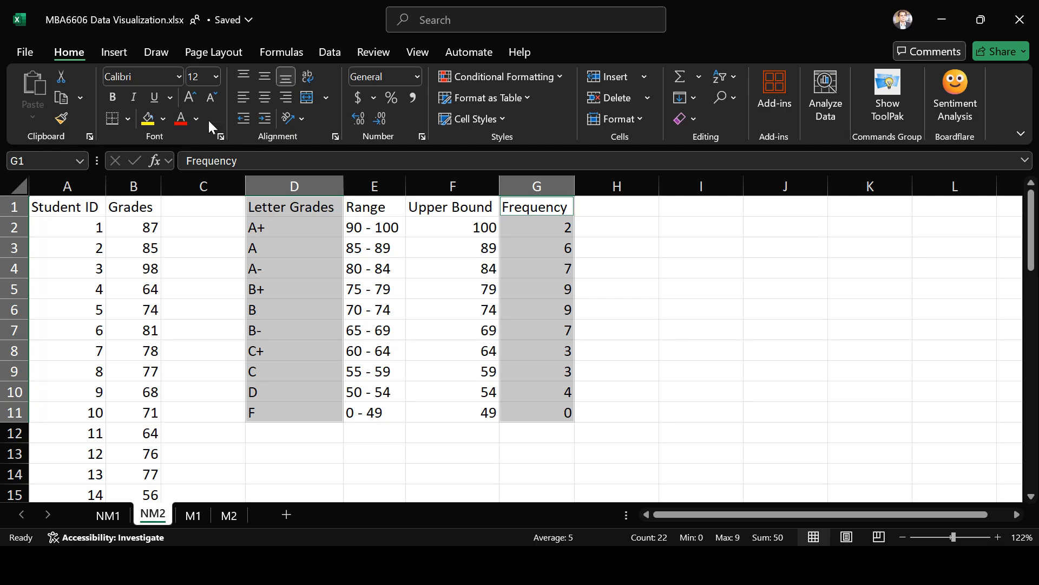
left_click(108, 58)
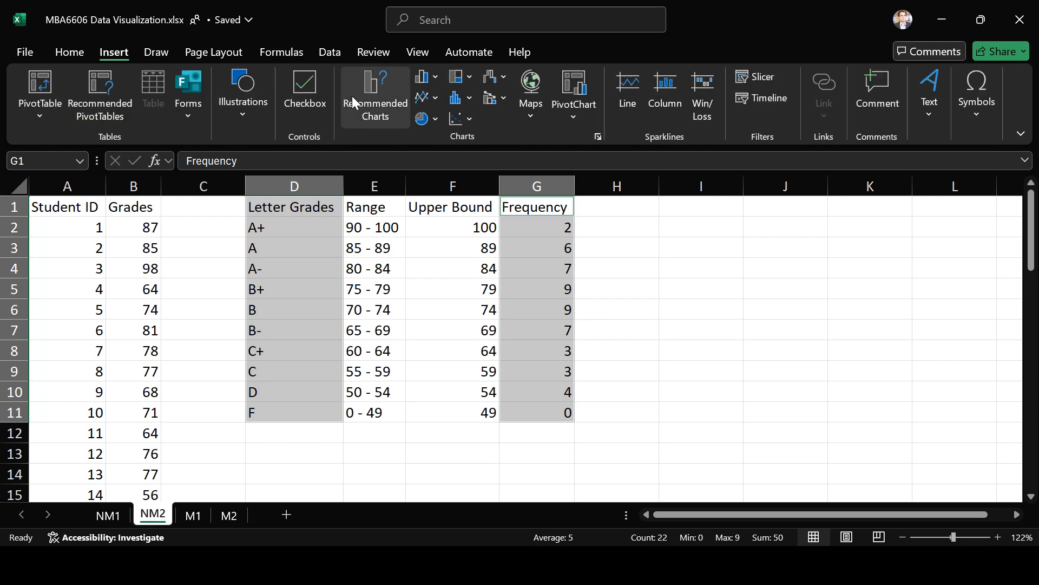
left_click(436, 79)
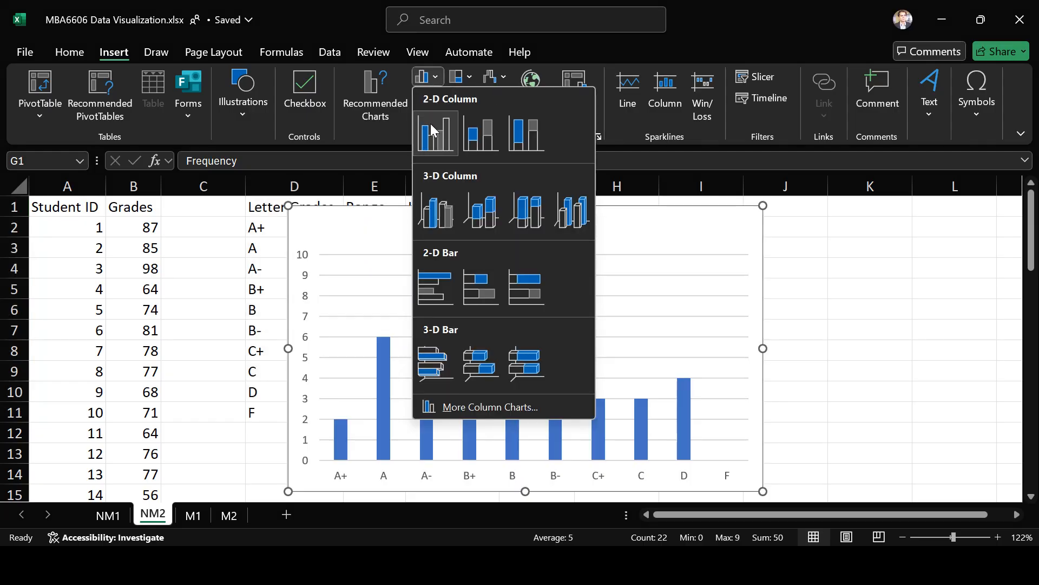
left_click(430, 125)
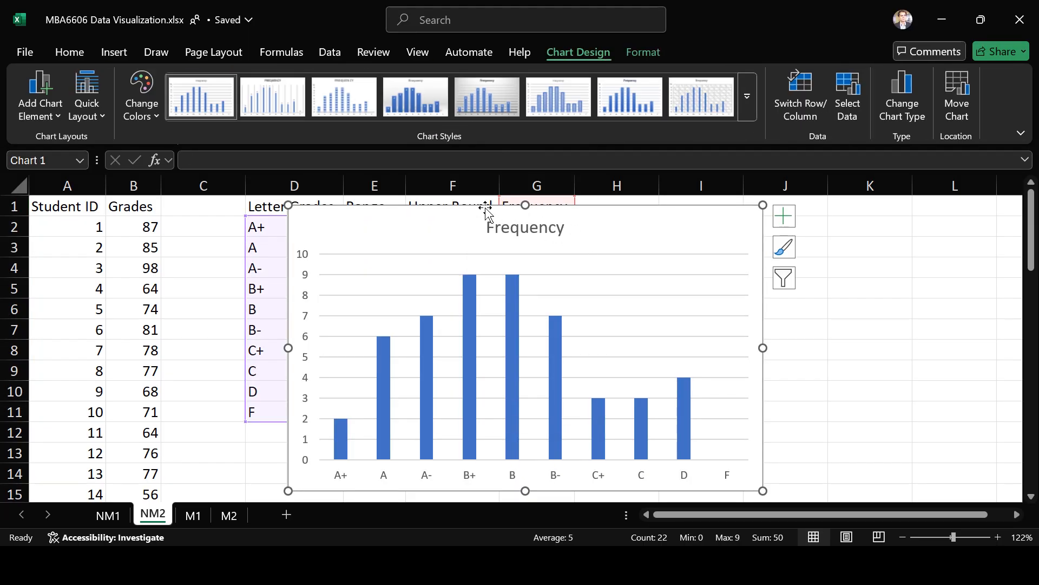
Move the column chart over to the right side of the grade table and delete its Frequency title
left_click_drag(485, 211, 752, 201)
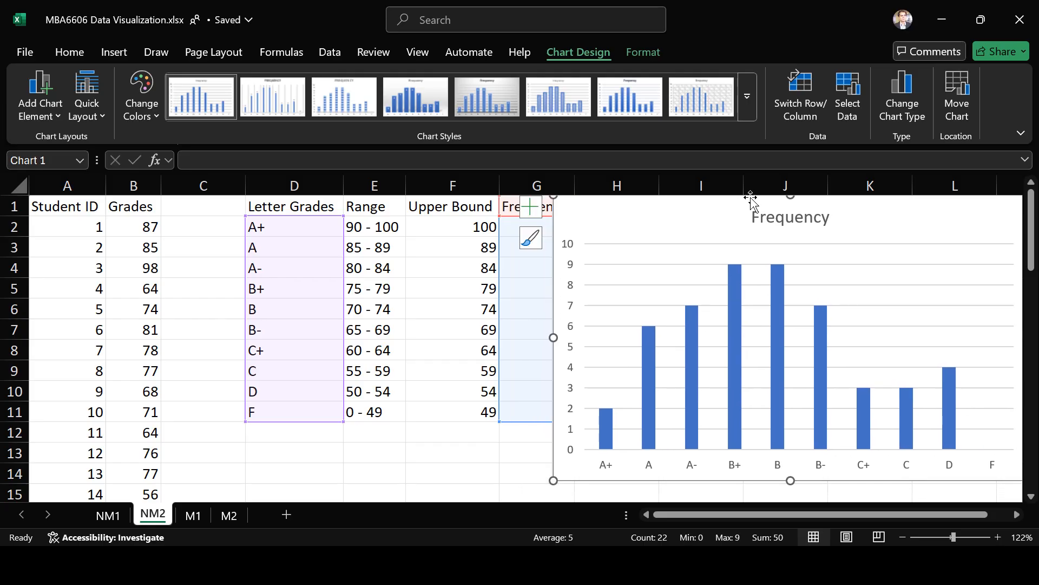
left_click(782, 223)
key("Delete")
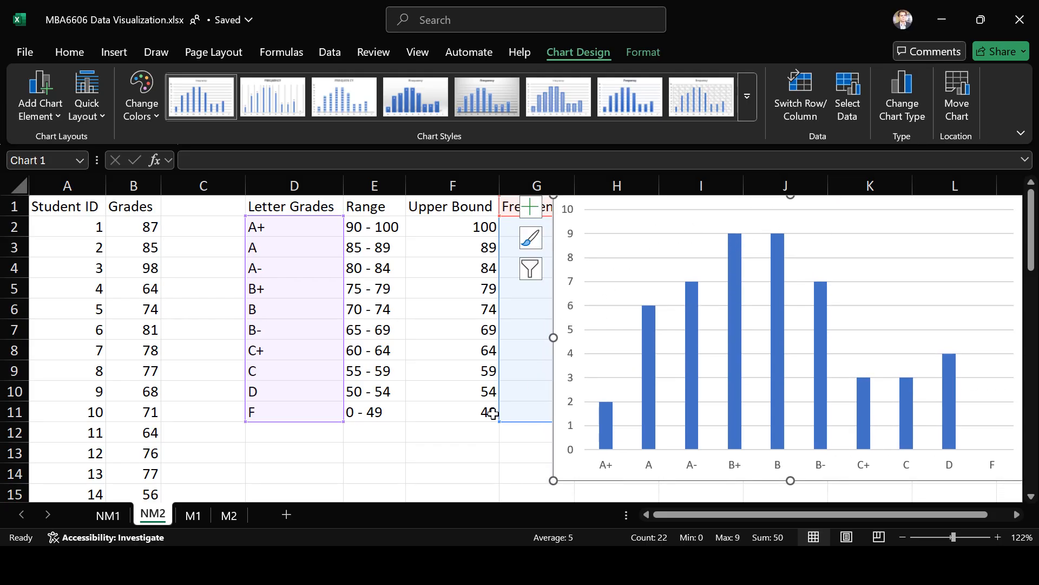
Delete the column chart's horizontal gridlines and shift the chart clear of the Frequency column, starting in column H
scroll(494, 413, "right", 3)
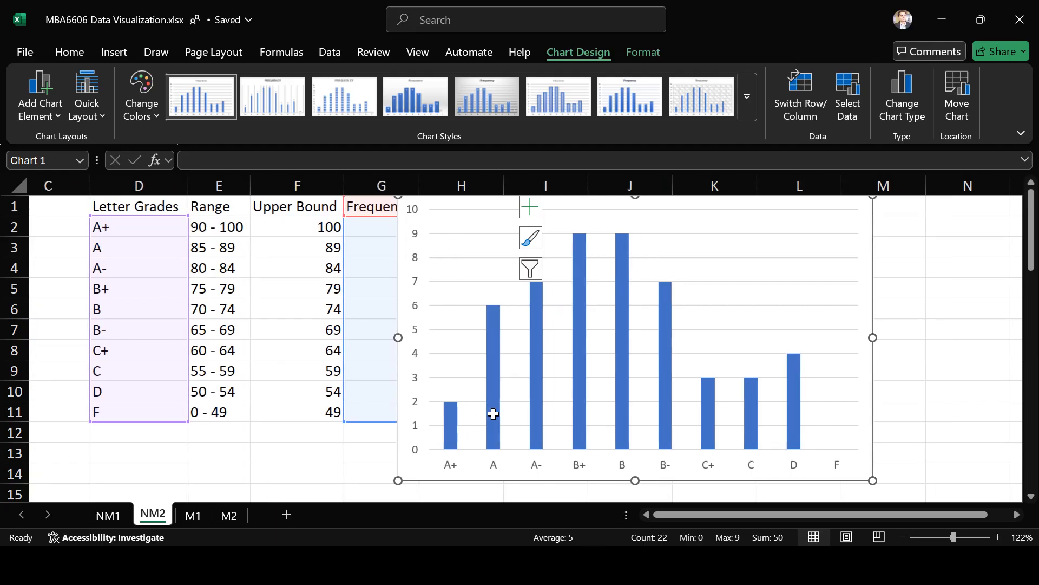
left_click(762, 353)
left_click(763, 357)
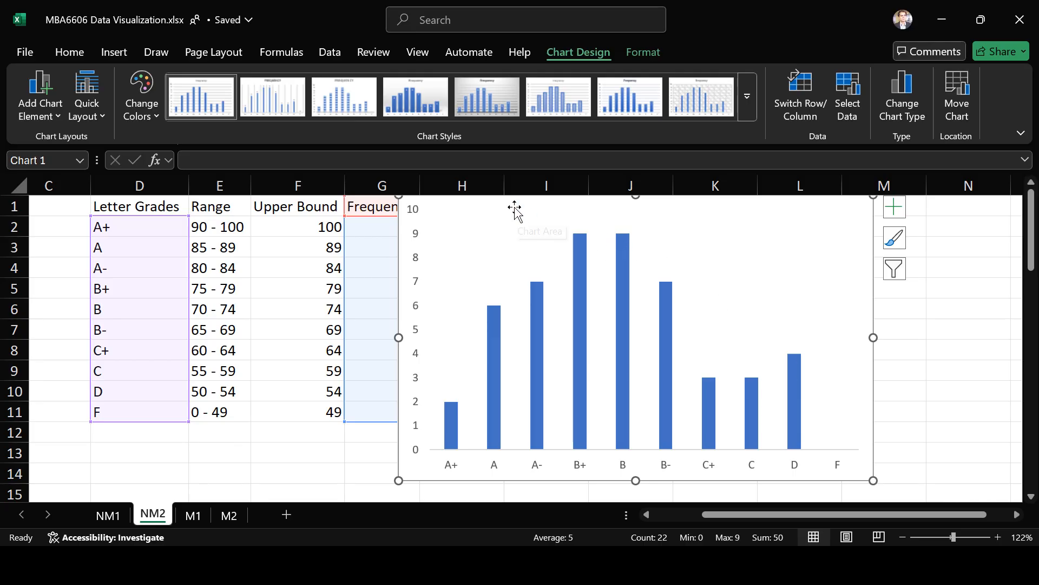
left_click_drag(512, 206, 551, 206)
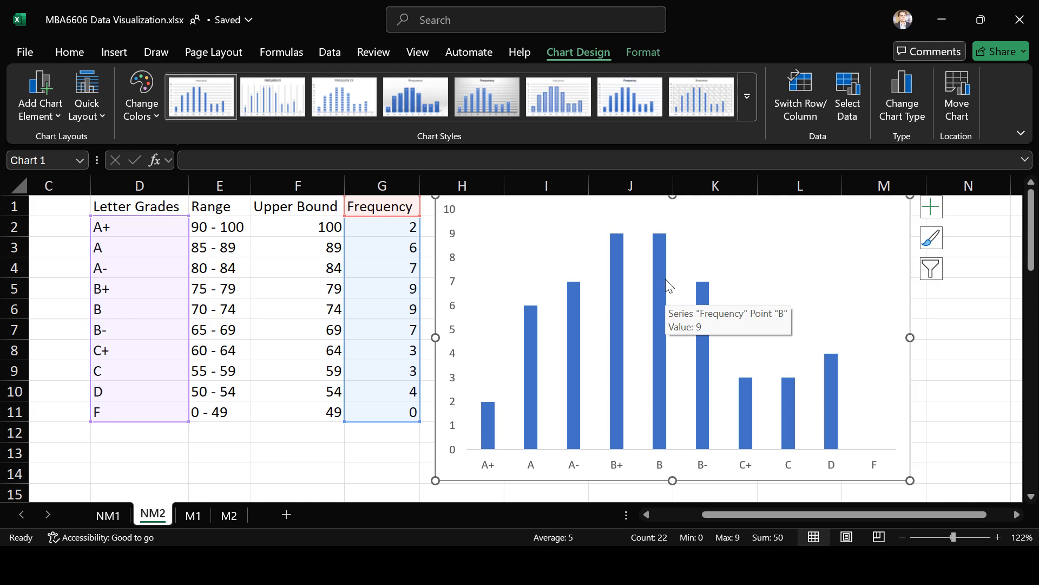
left_click(936, 304)
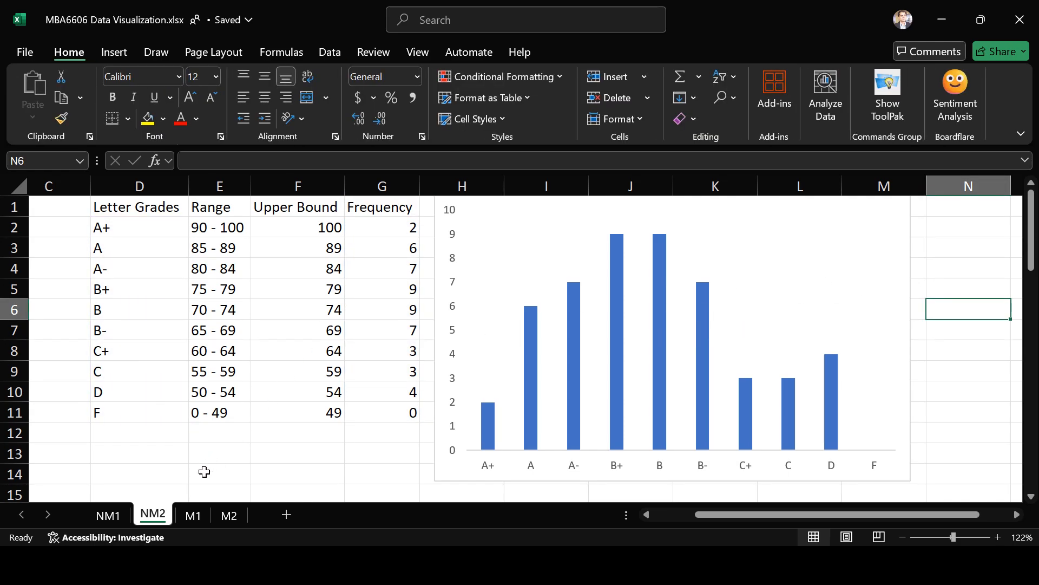
Switch to the M1 sheet with the student ages
left_click(191, 516)
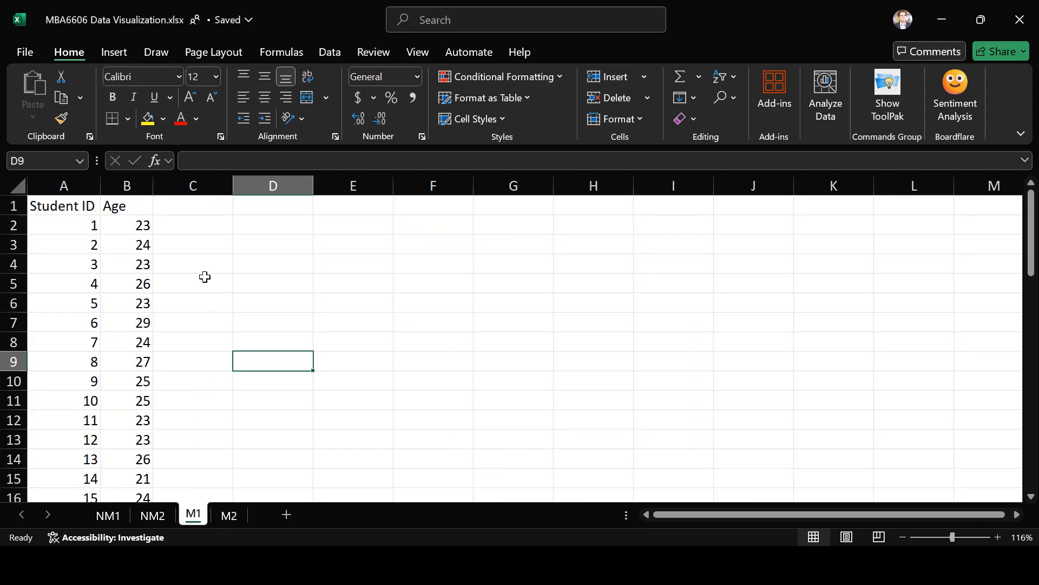
Select all the student ages in B2:B51 and check their minimum and maximum
left_click(144, 210)
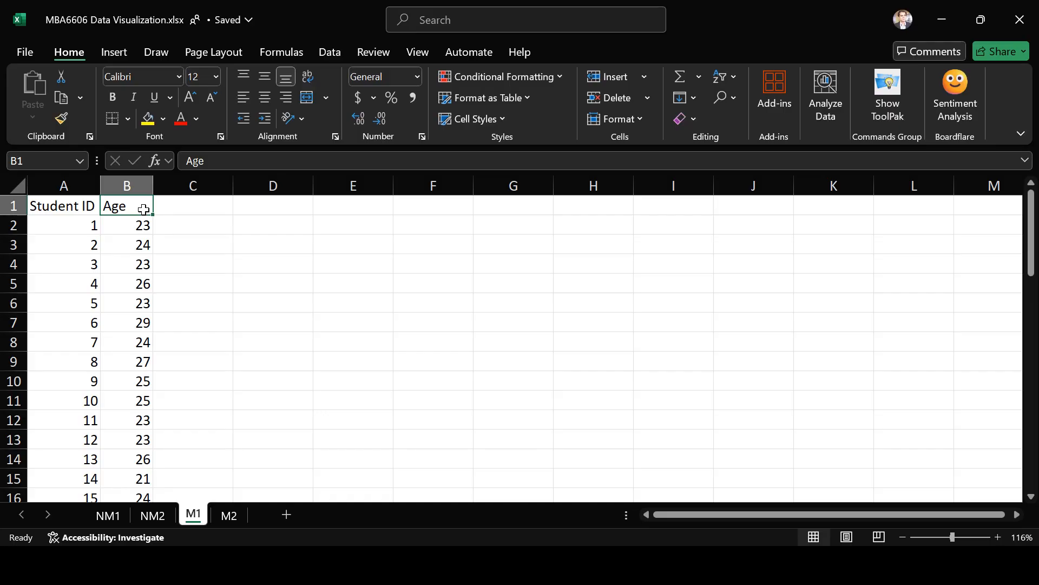
key("ctrl+Down")
key("ctrl+Up")
key("Down")
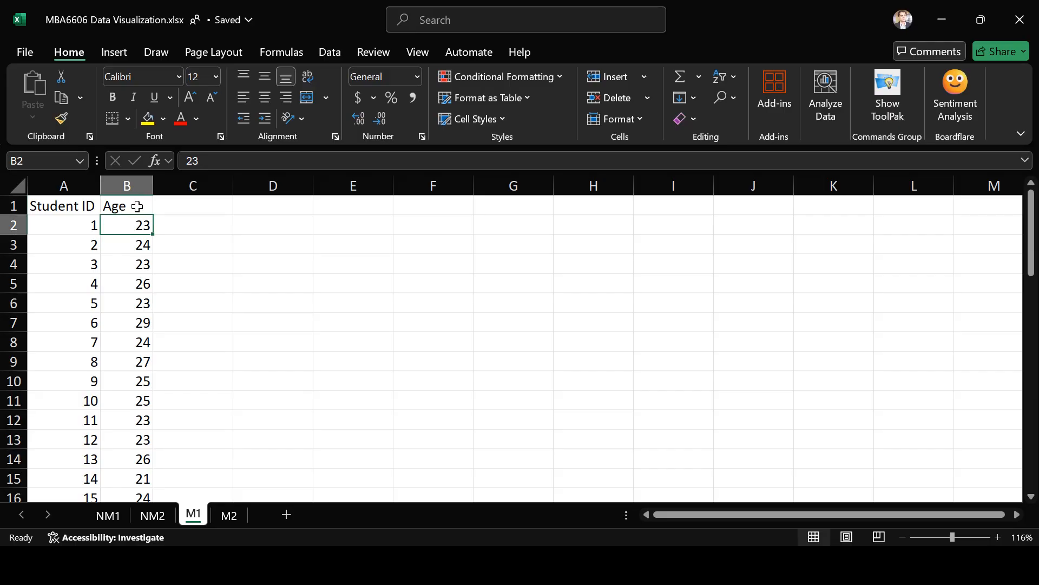
key("ctrl+shift+Down")
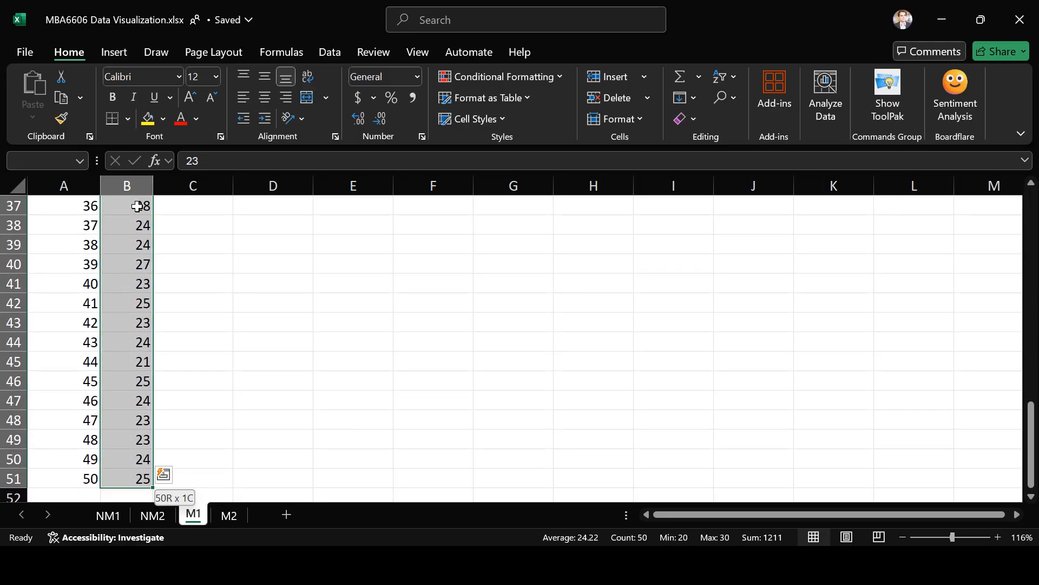
left_click(459, 523)
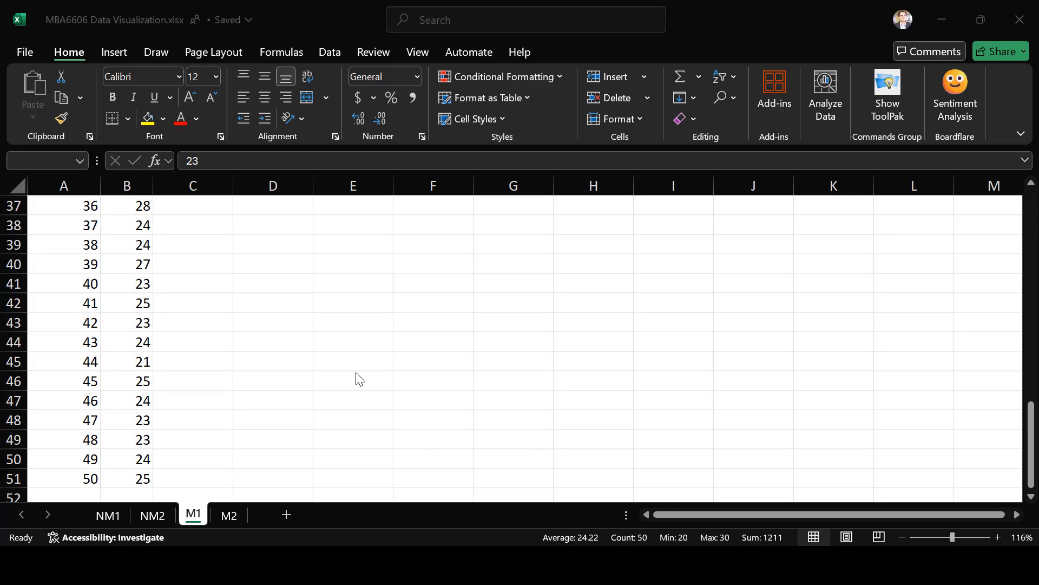
Enter the header Age in cell E1 to begin a frequency table beside the student data
scroll(316, 306, "up", 3)
scroll(316, 306, "up", 9)
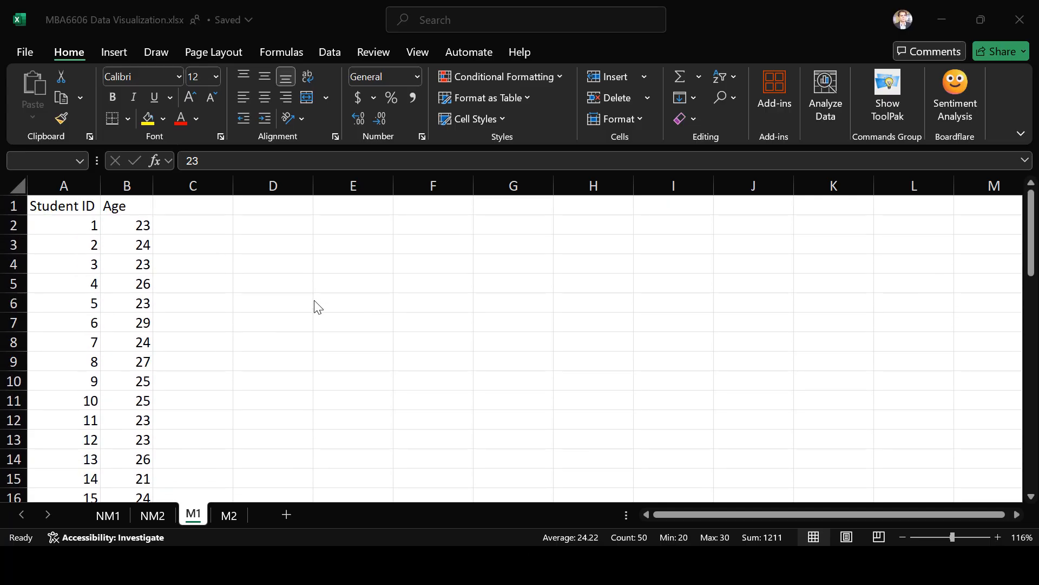
left_click(320, 206)
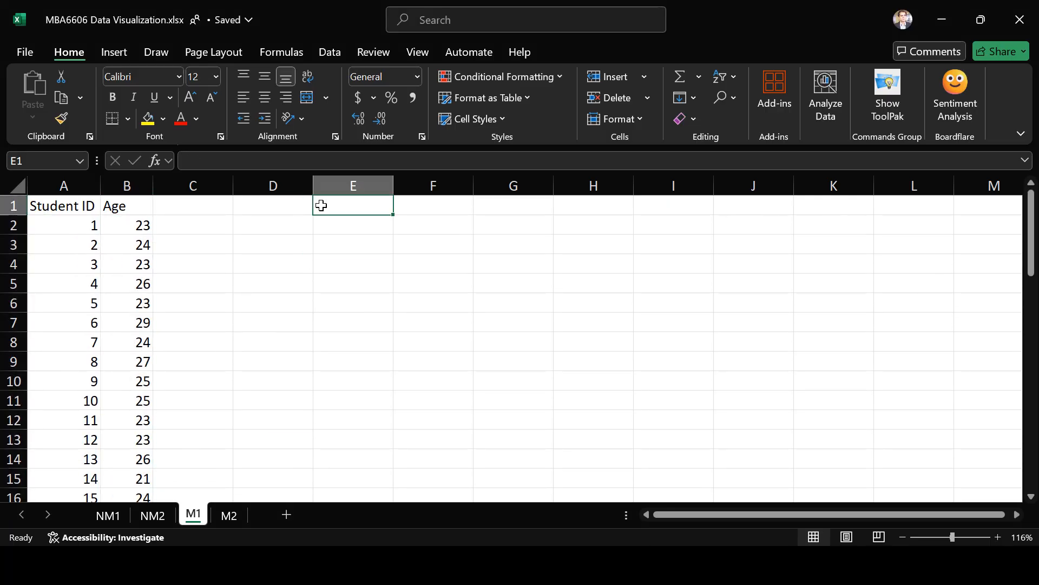
type("Age")
key("Return")
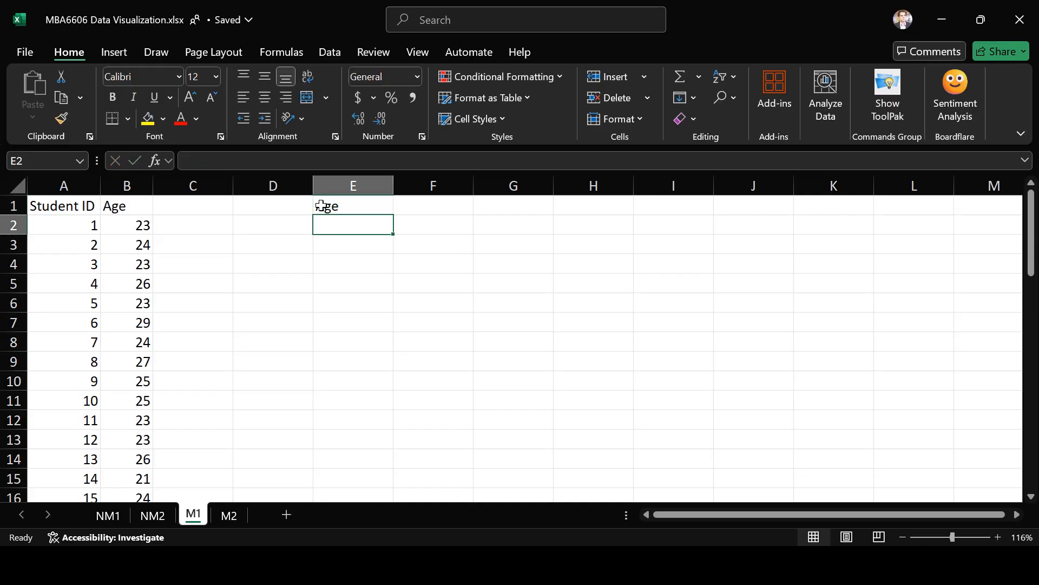
List the ages 20 to 30 from cell E2 down with the formula =SEQUENCE(11,,20,1)
type("=s")
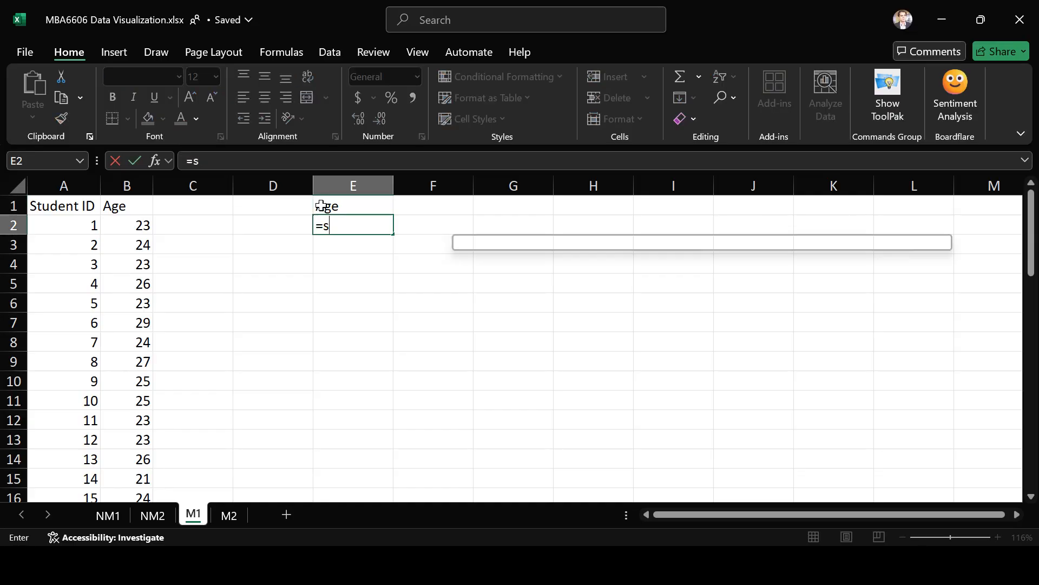
type("eq")
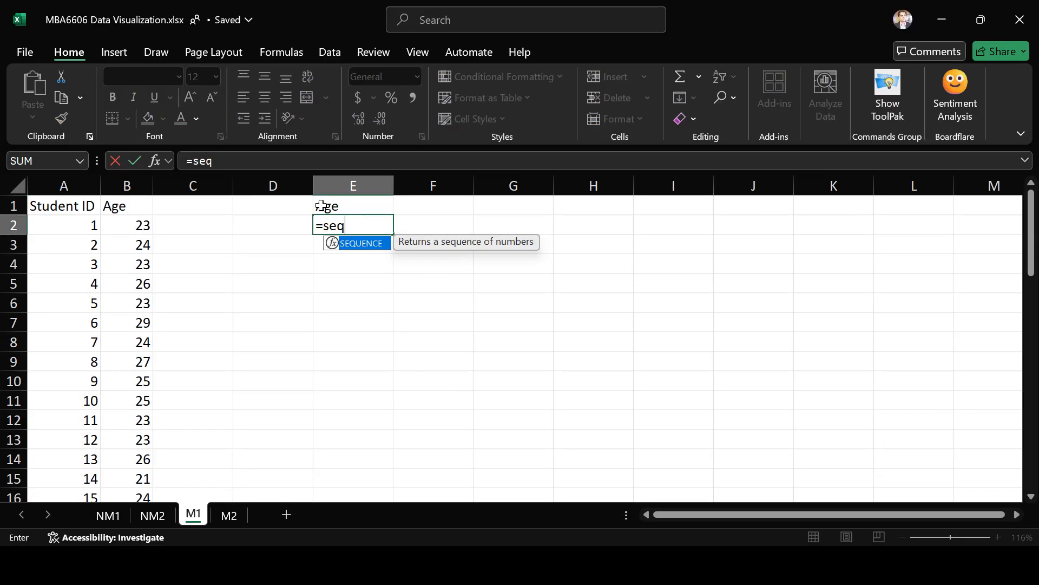
key("Tab")
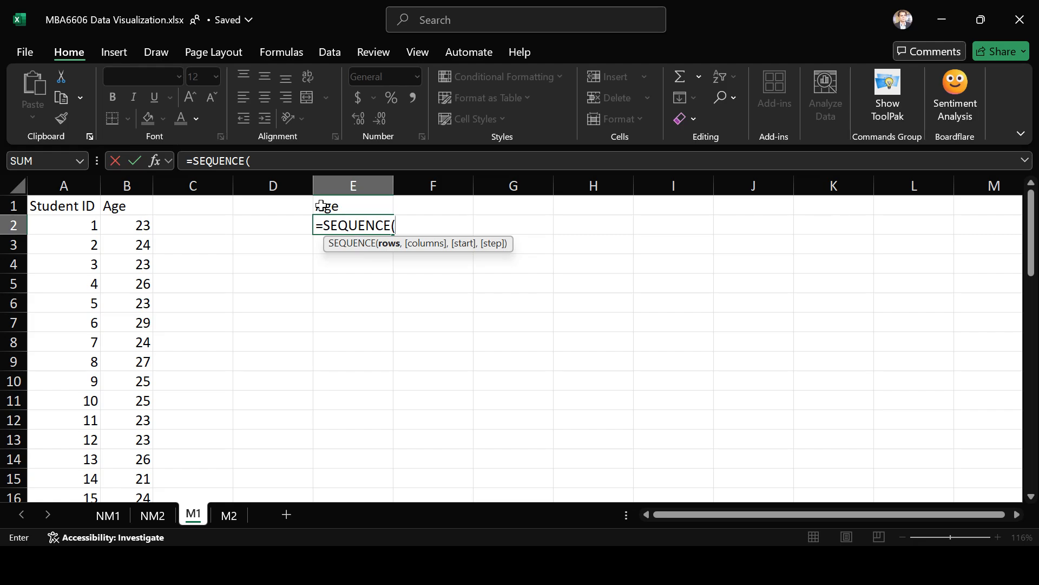
type("11,")
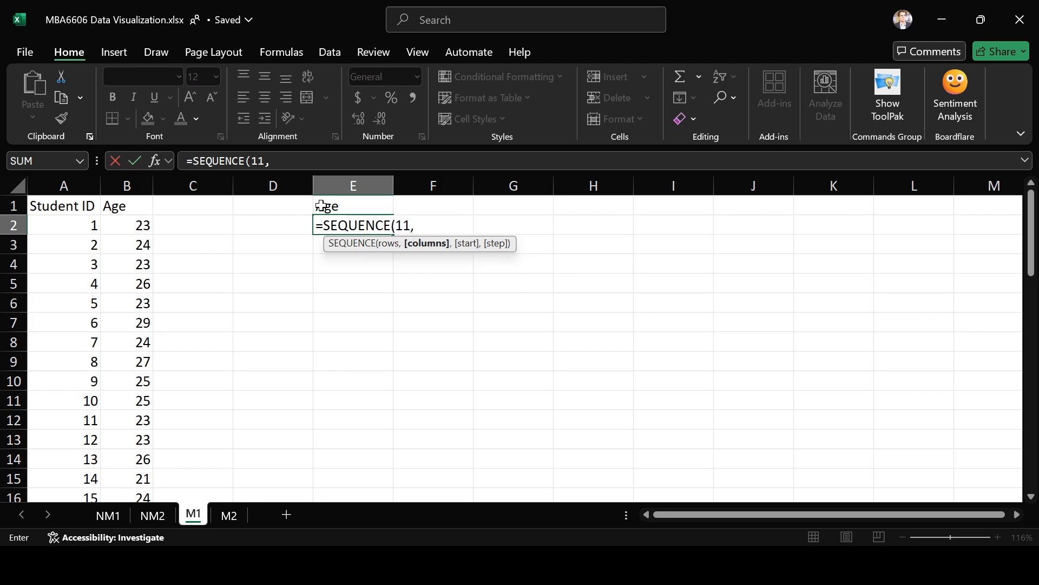
type(",")
type("20")
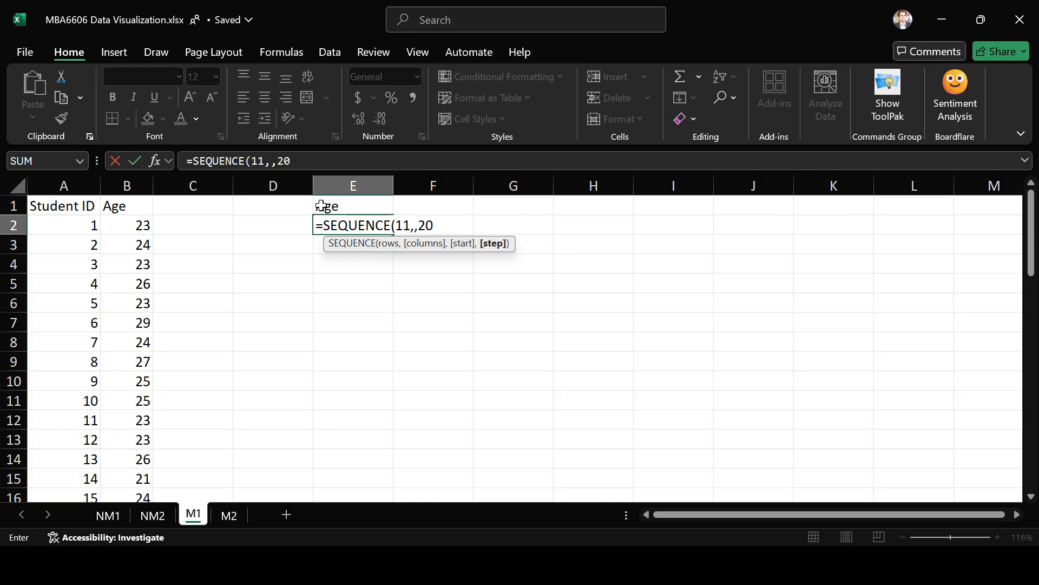
type(",1)")
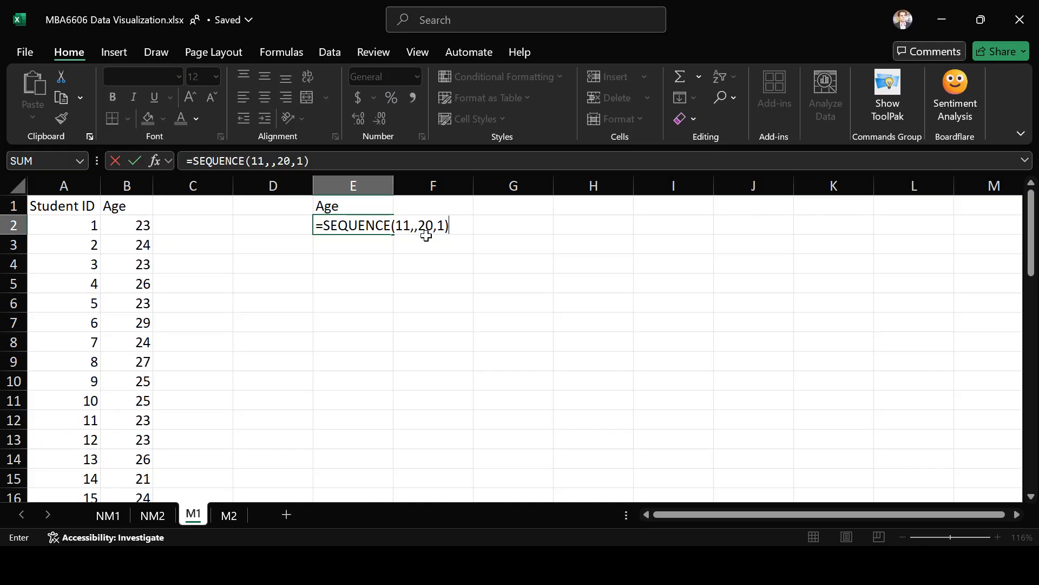
key("Return")
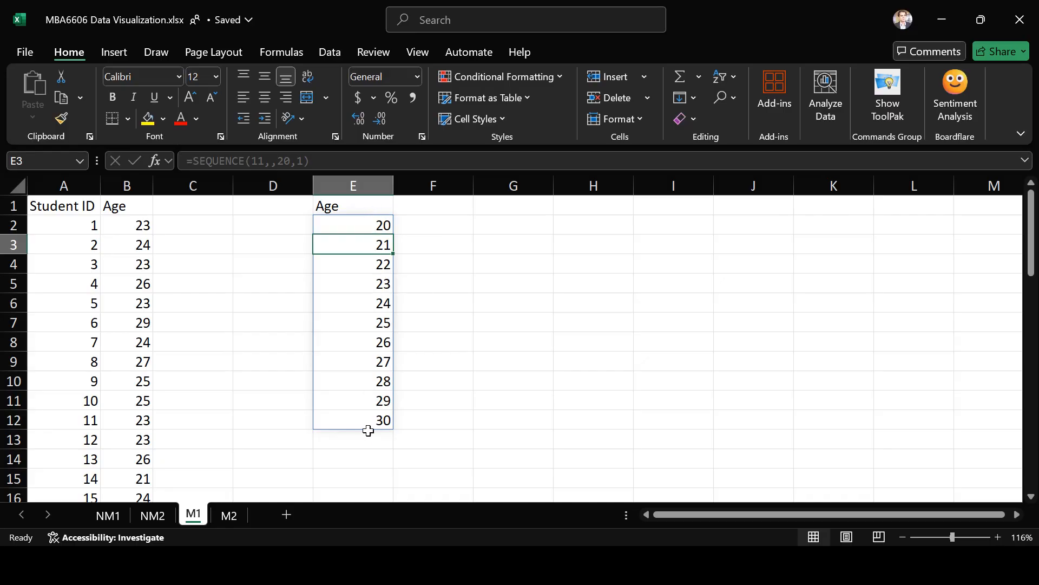
Enter the header Frequency in cell F1 next to the new Age column
left_click(432, 208)
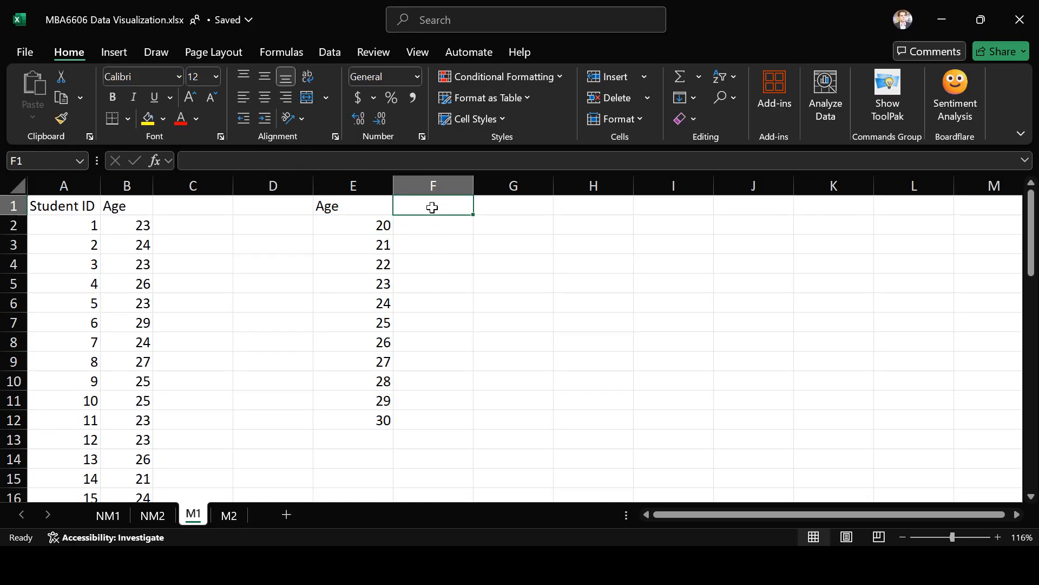
type("Frequency")
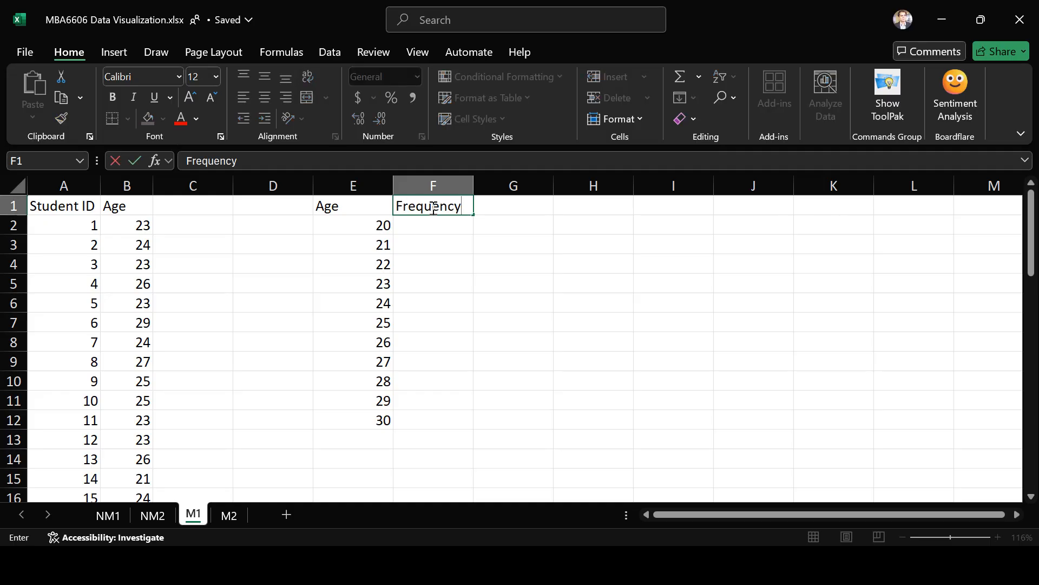
key("Return")
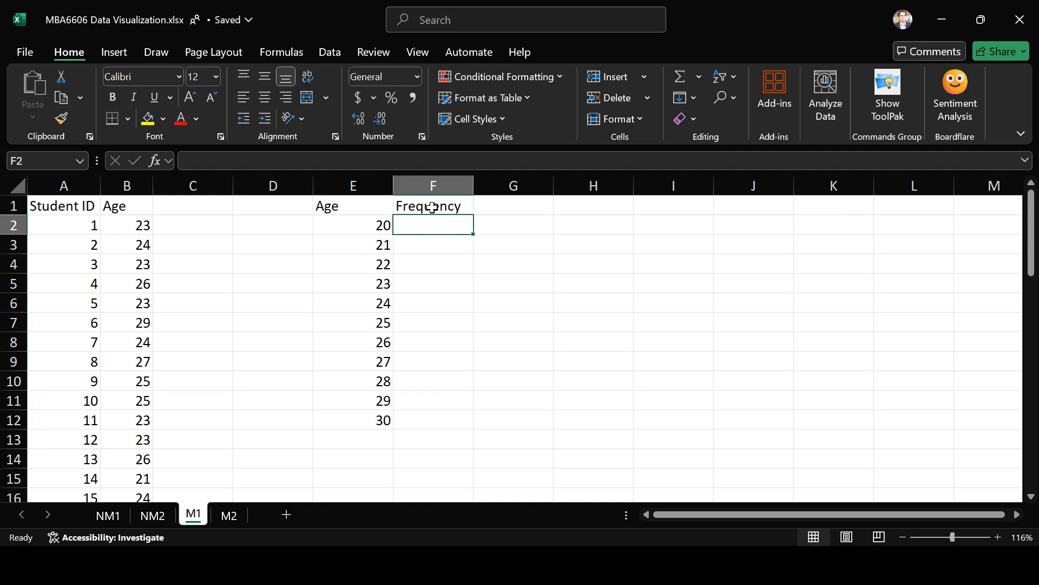
Count the students aged 20 in cell F2 with the formula =COUNTIF($B$2:$B$51,E2)
type("=c")
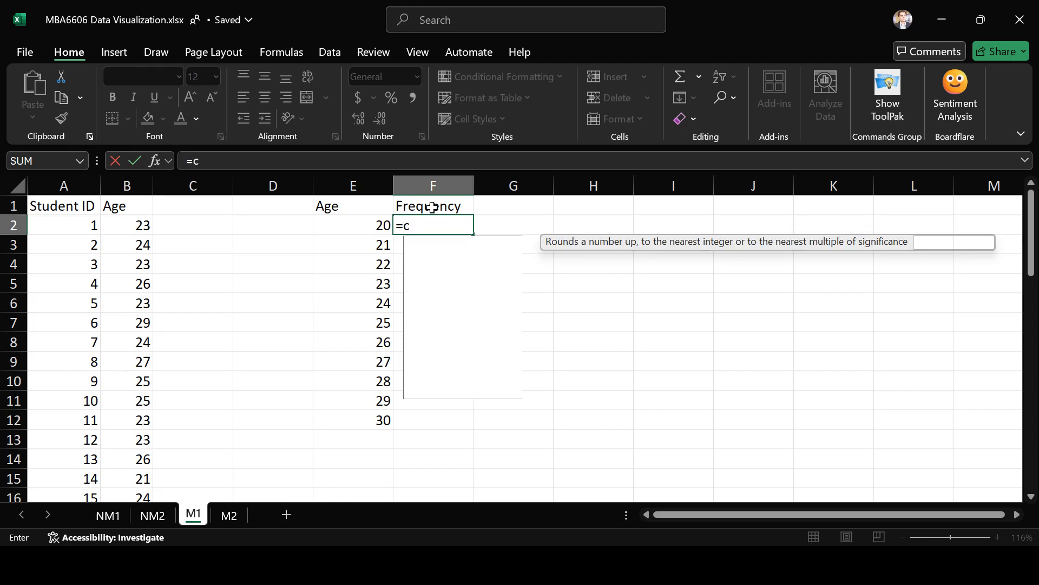
type("ountif")
key("Tab")
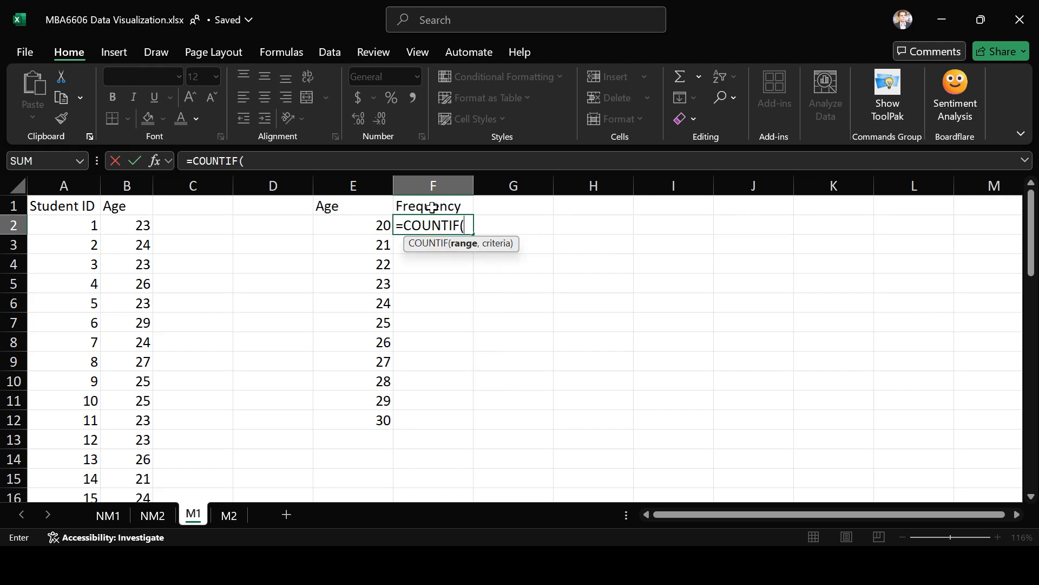
key("Left")
key("Left")
key("Left")
key("Left")
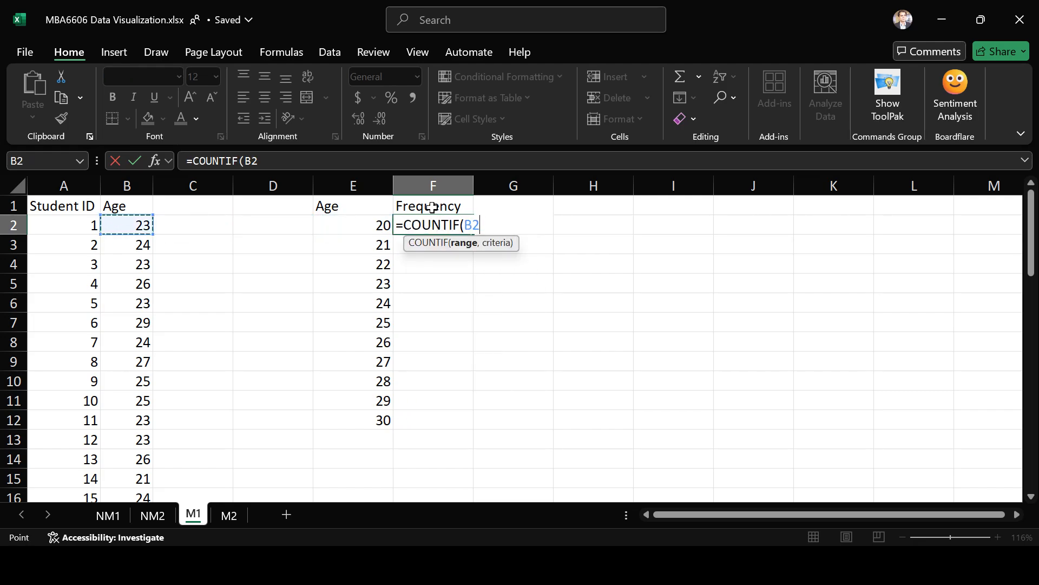
key("ctrl+shift+Down")
key("F4")
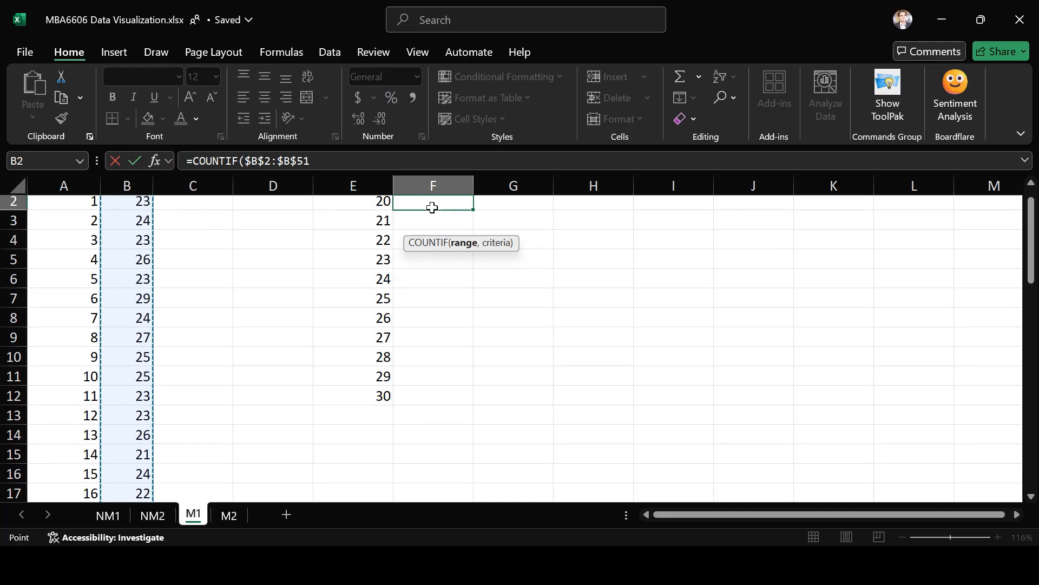
type(",")
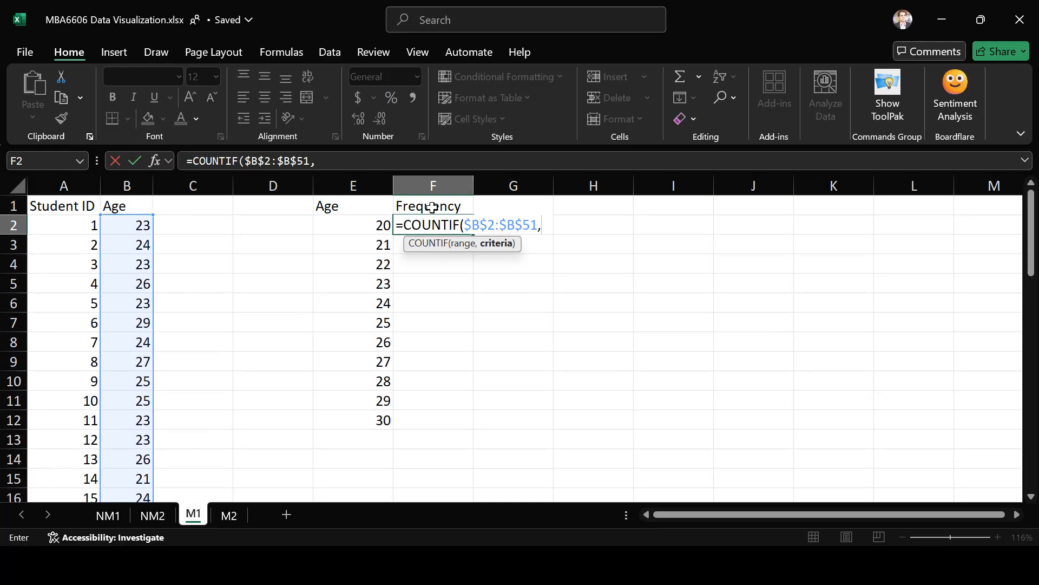
key("Left")
type(")")
key("Return")
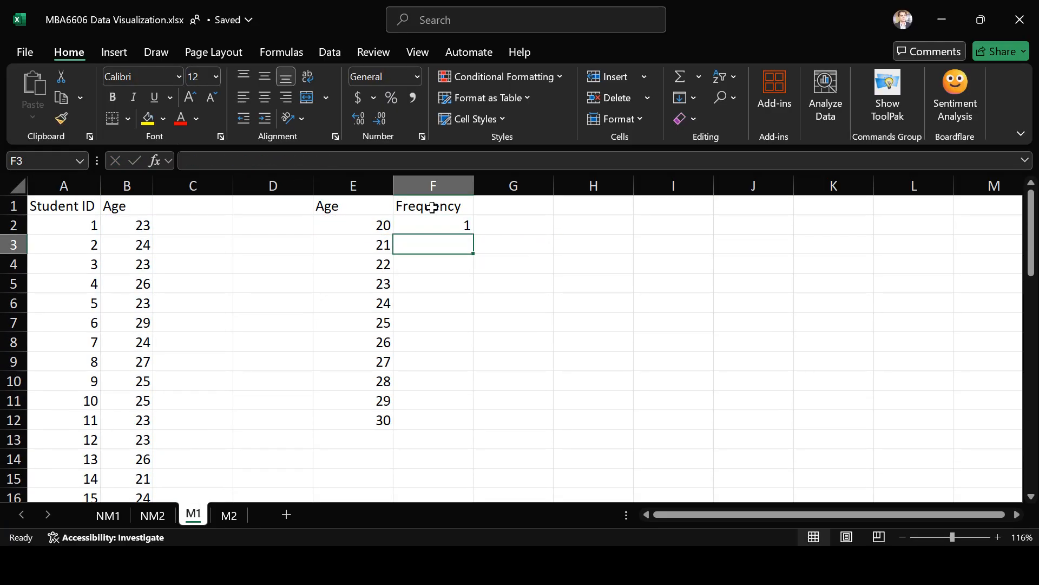
Fill the COUNTIF formula from F2 down to F12 and check the sum of the frequencies
key("Up")
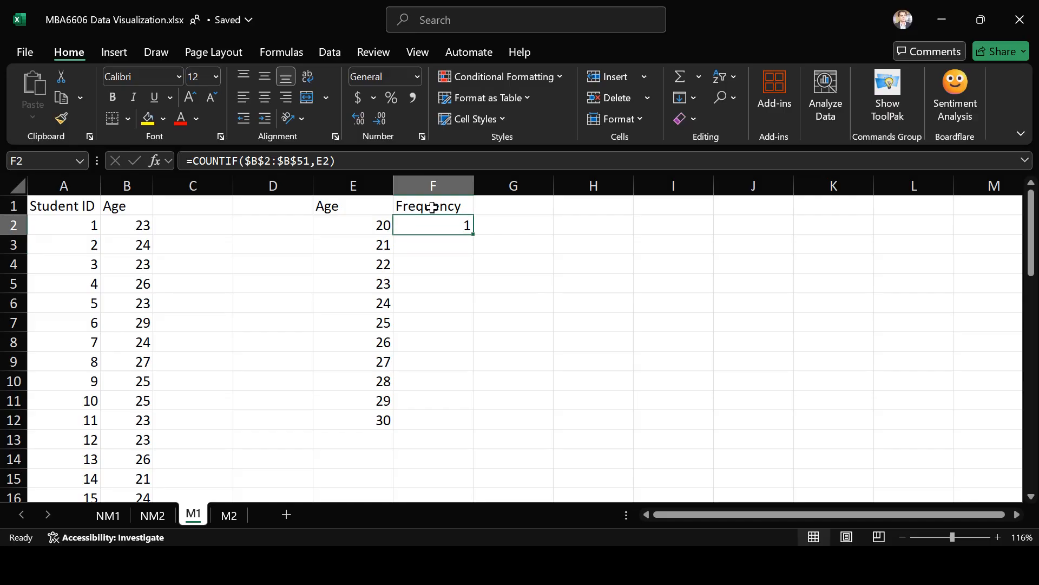
double_click(478, 236)
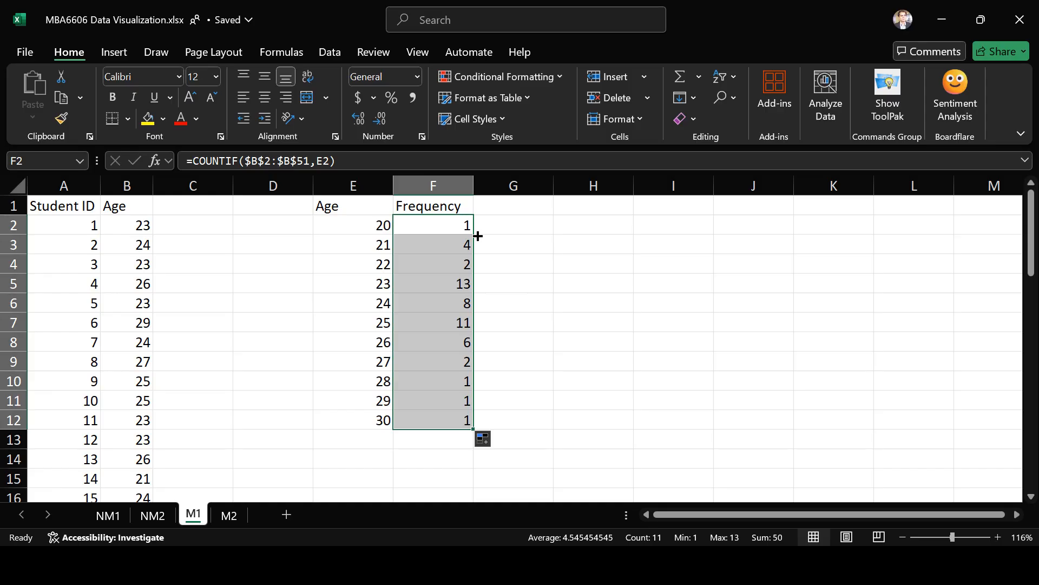
left_click(532, 324)
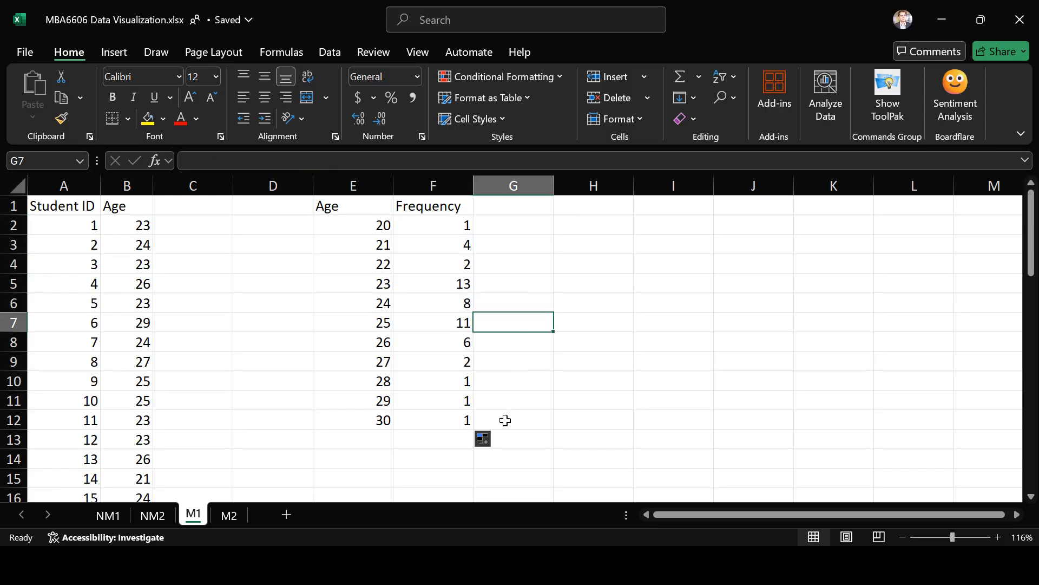
left_click_drag(449, 222, 451, 420)
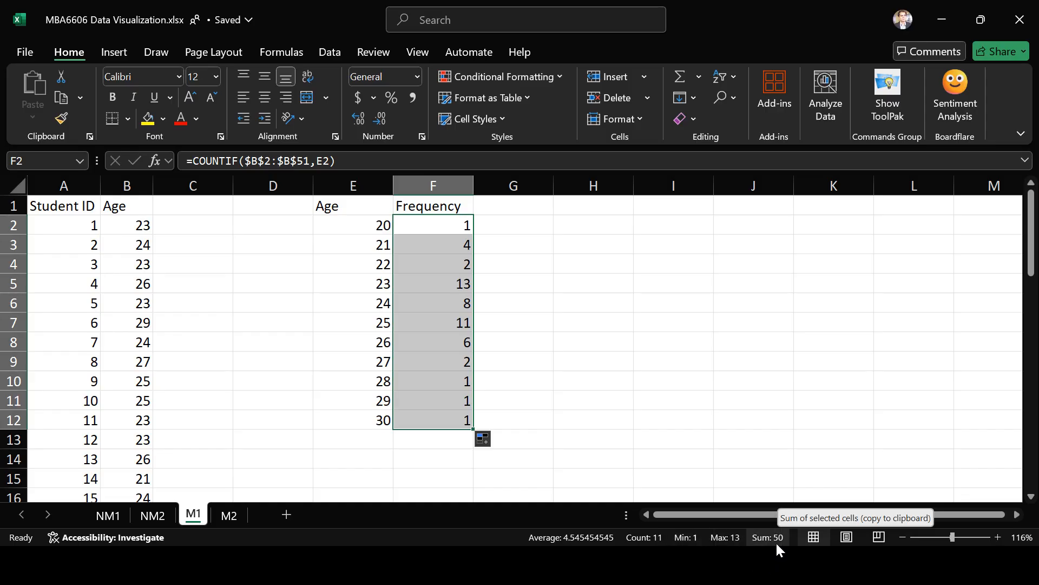
Insert a 2-D clustered column chart from the Age and Frequency table in E1:F12
left_click_drag(336, 208, 455, 419)
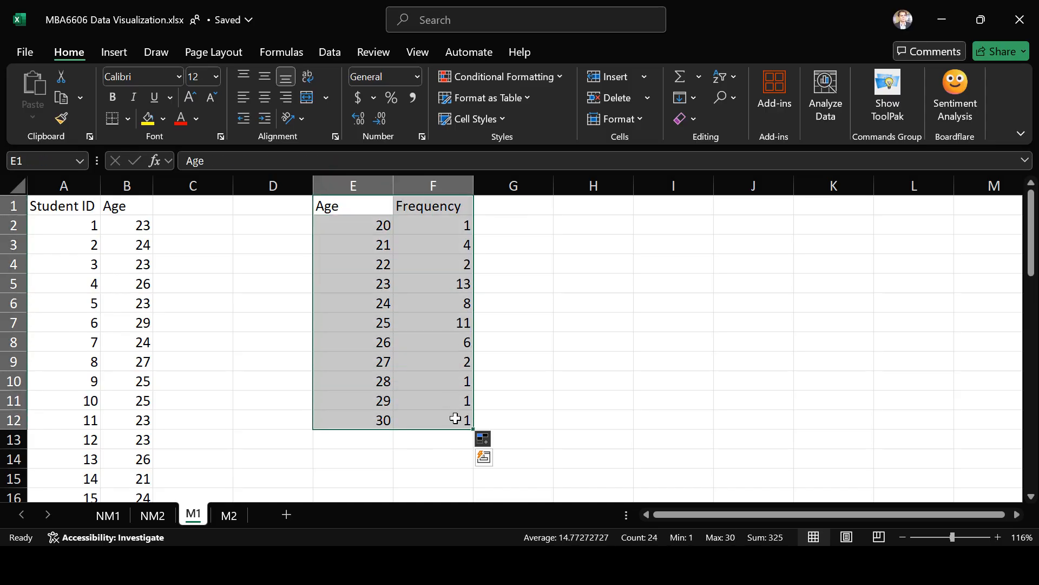
left_click(115, 54)
left_click(433, 84)
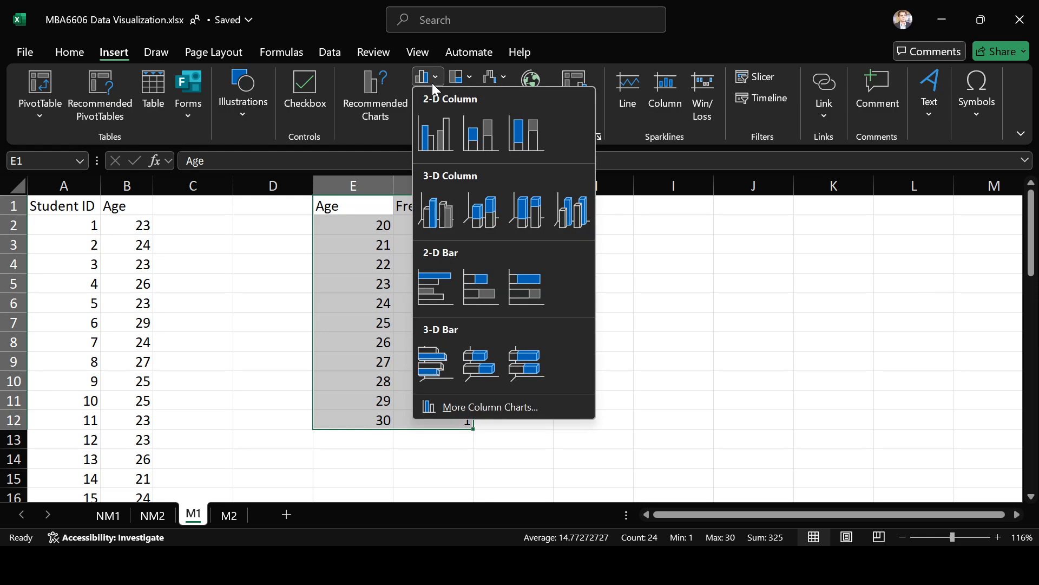
left_click(434, 129)
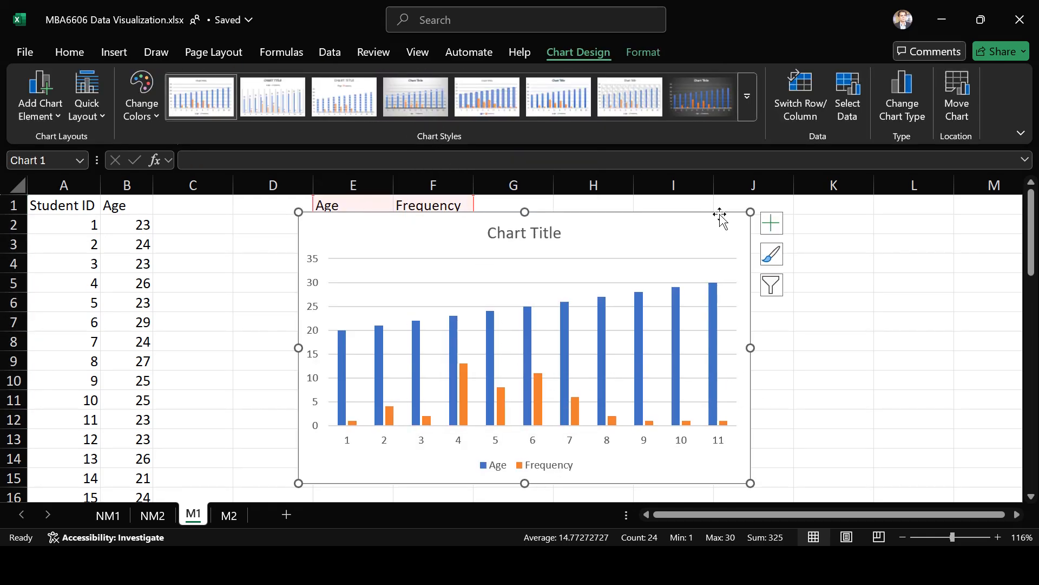
Move the column chart clear of the frequency table, over columns G to L, and delete its Age series
left_click(714, 318)
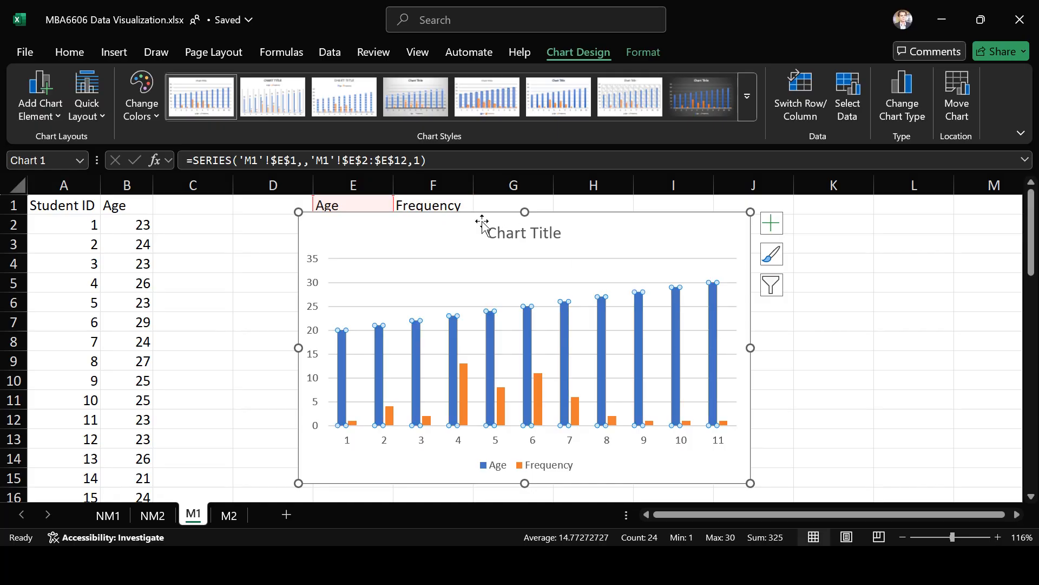
left_click_drag(486, 225, 694, 218)
key("Delete")
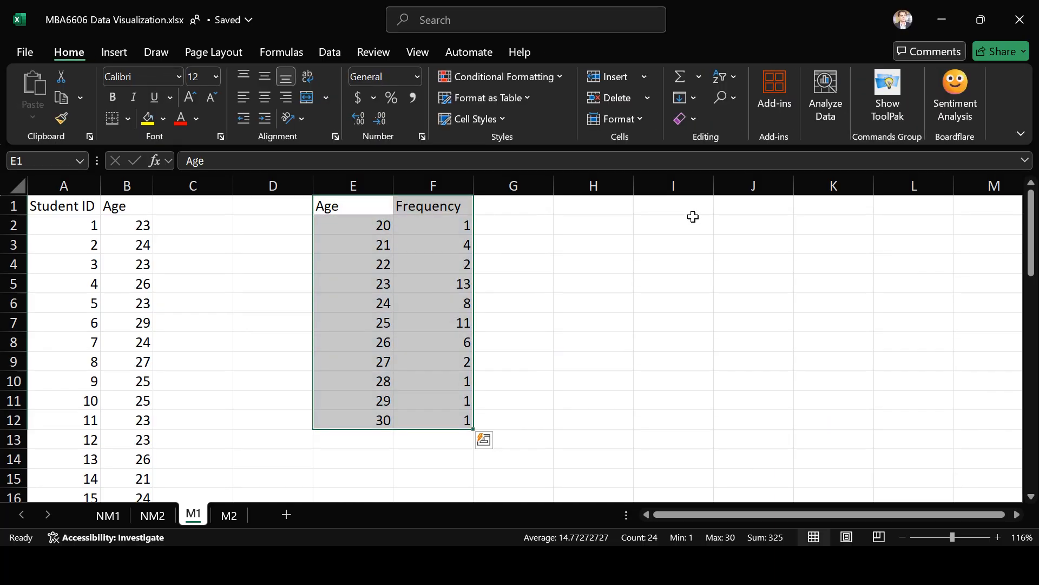
key("ctrl+z")
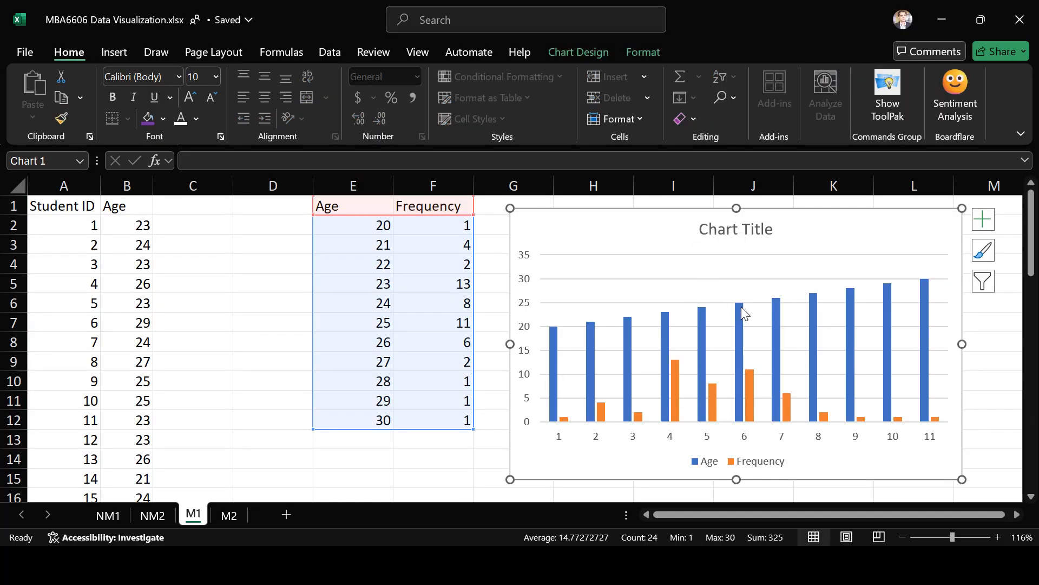
left_click(779, 312)
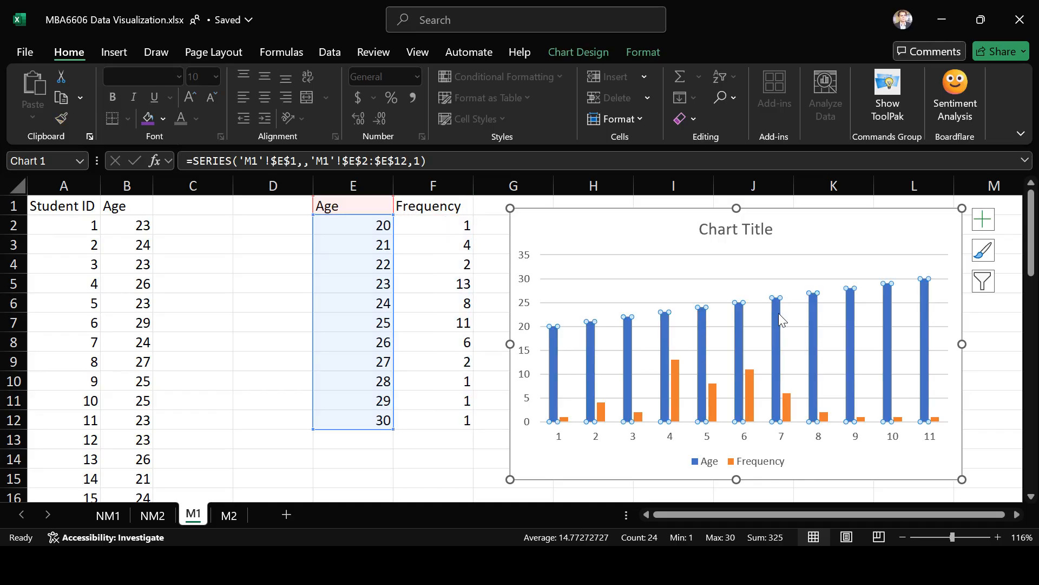
key("Delete")
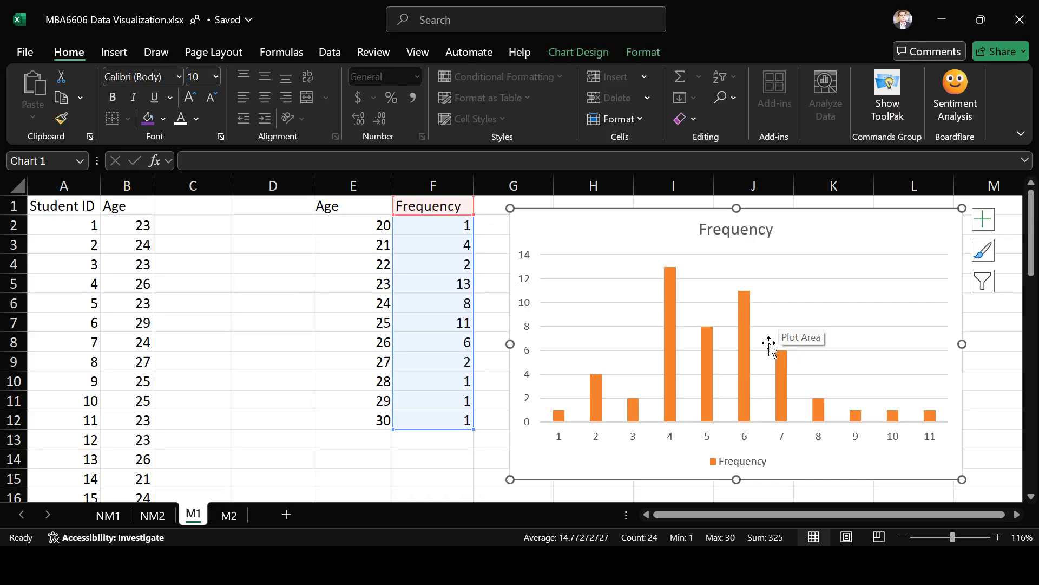
Delete the legend and the title from the age frequency column chart
left_click(732, 469)
key("Delete")
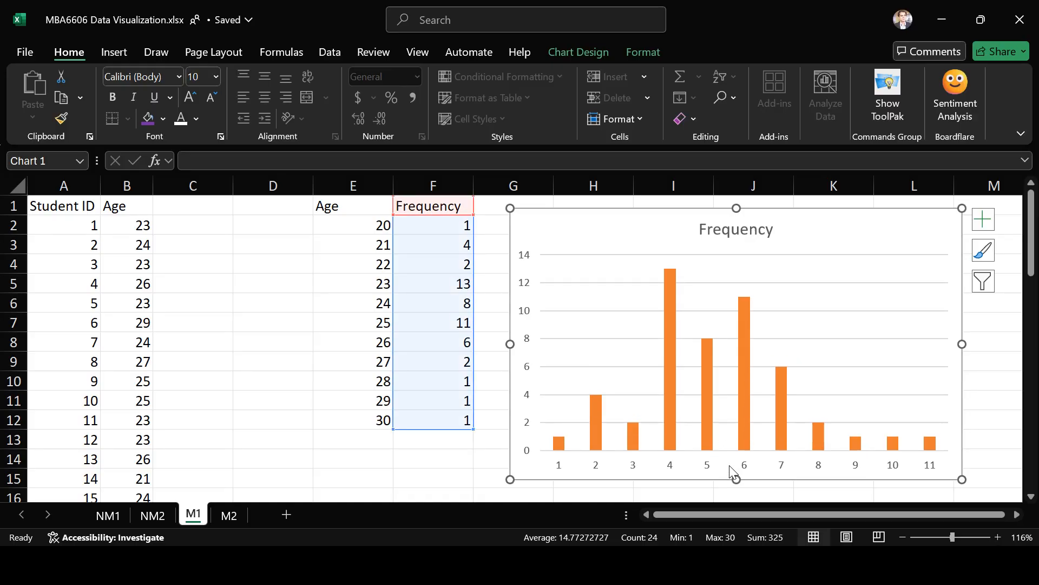
left_click(725, 230)
key("Delete")
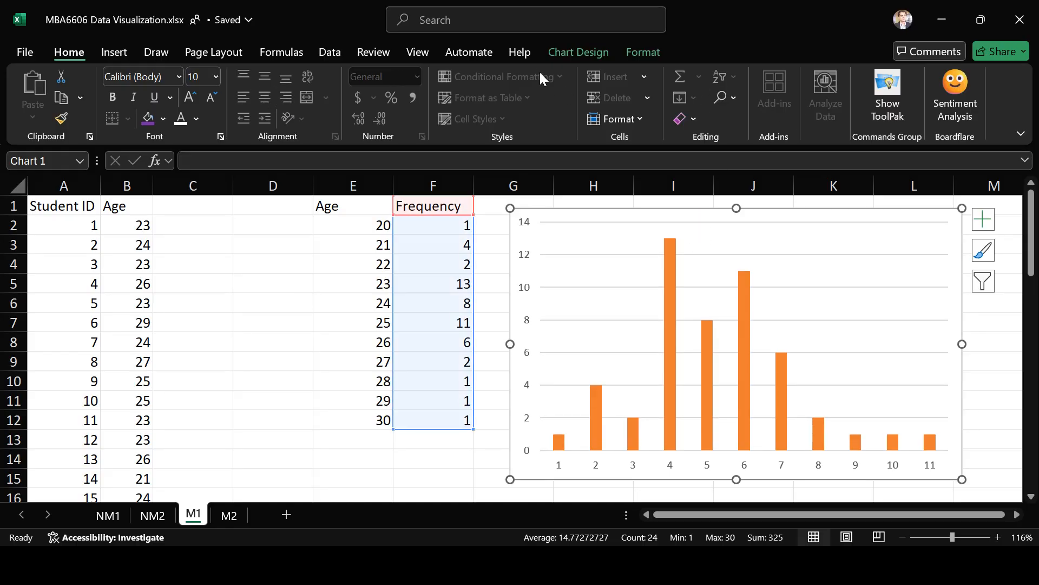
Set the chart's horizontal axis labels to the ages in E2:E12
left_click(571, 57)
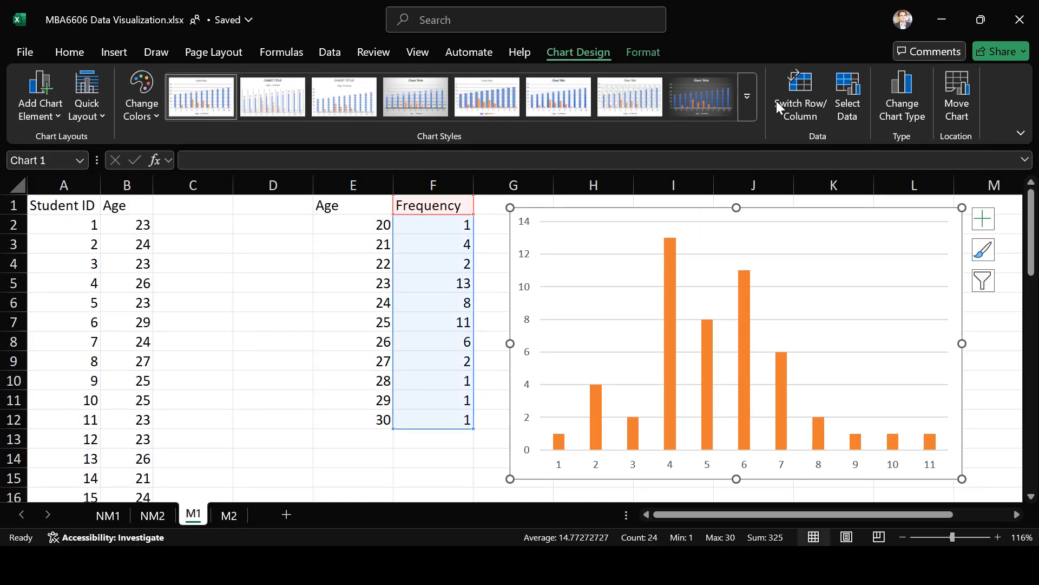
left_click(840, 98)
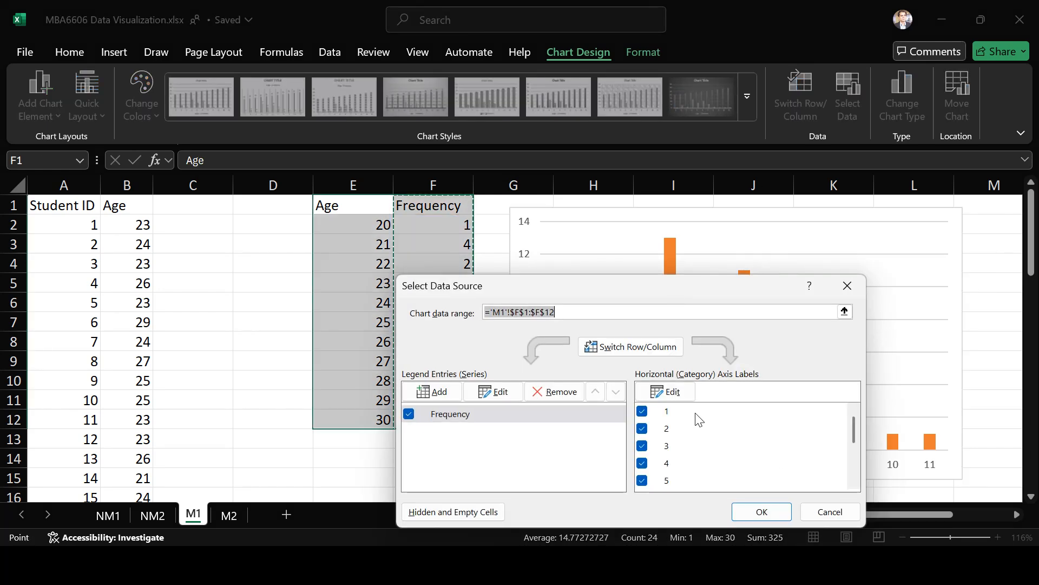
left_click(669, 391)
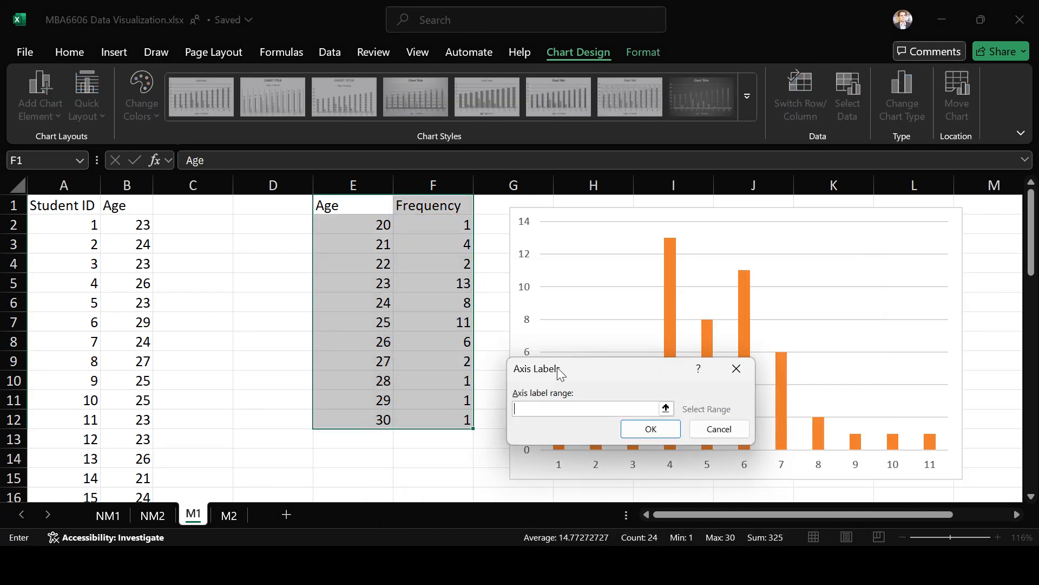
left_click_drag(371, 225, 353, 420)
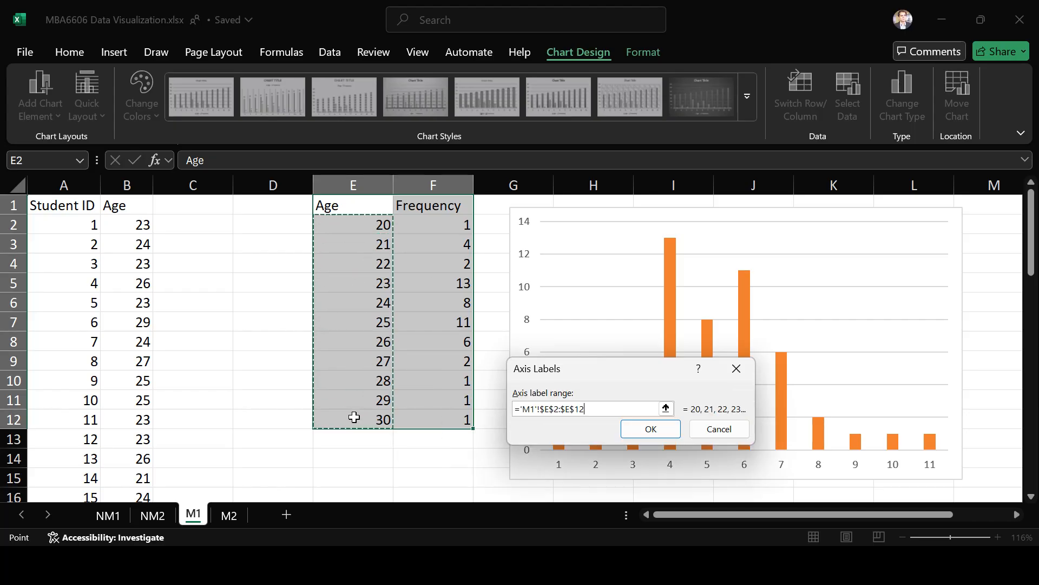
left_click(656, 433)
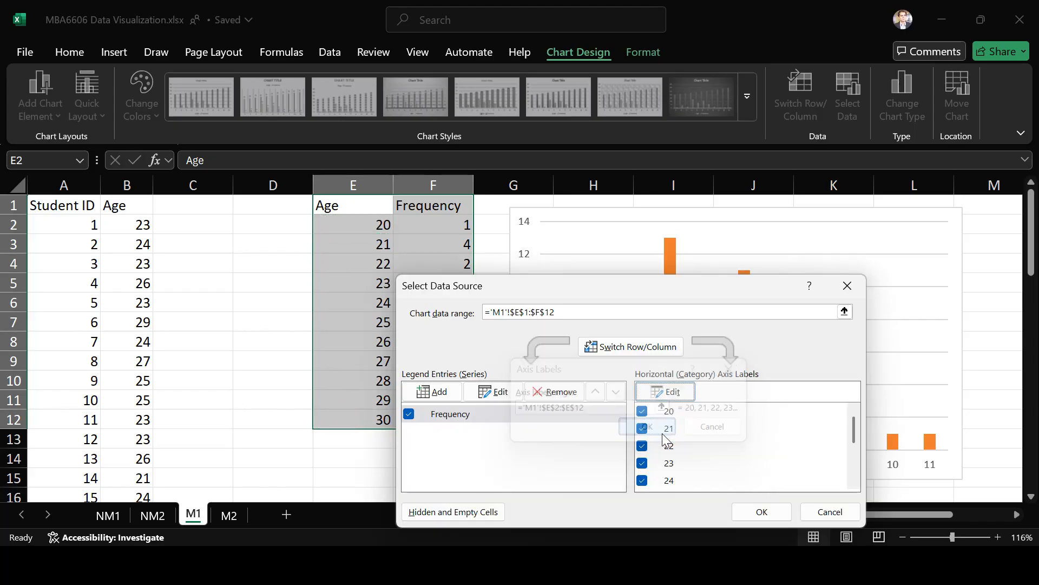
left_click(763, 512)
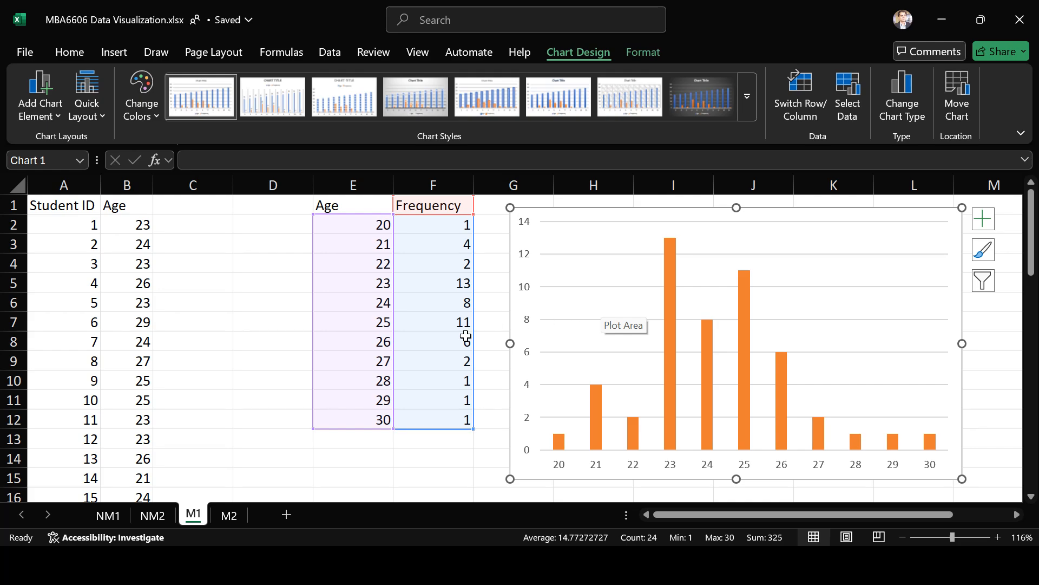
Open the M2 sheet, check the minimum and maximum of the Time values in B2:B201, and review the interval bounds in E2:F7
left_click(227, 516)
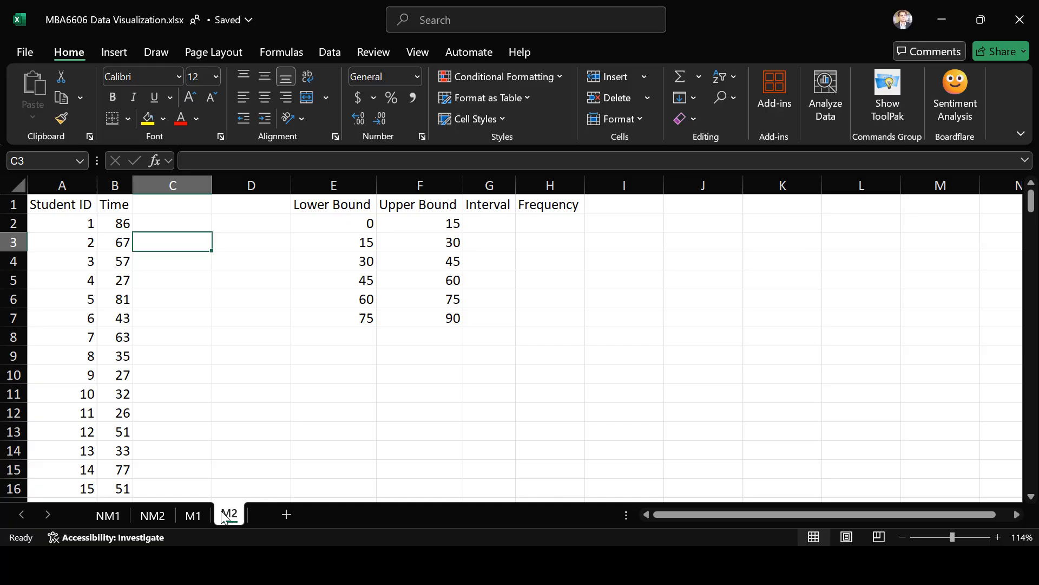
left_click(110, 220)
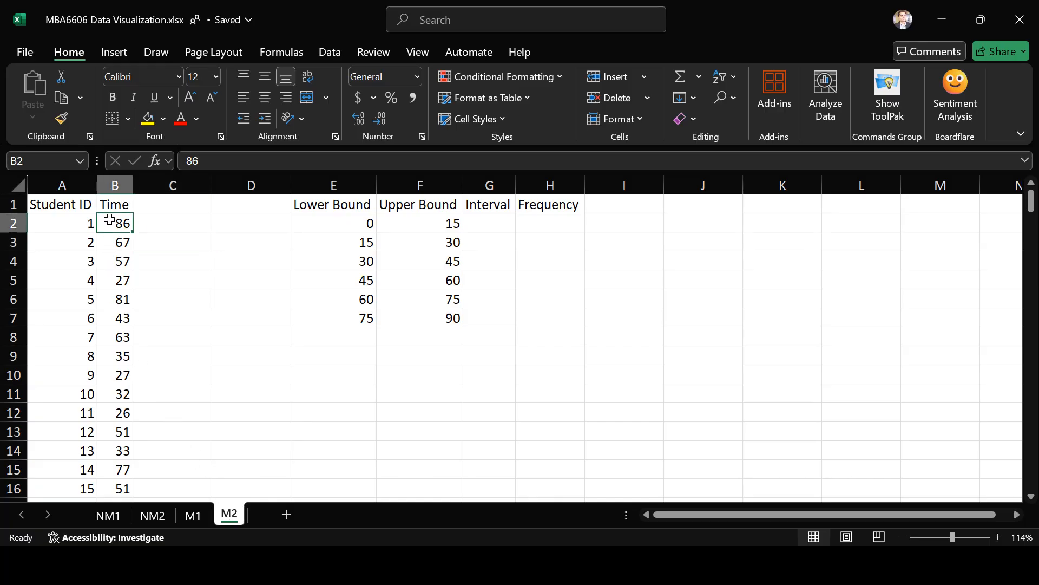
key("ctrl+Down")
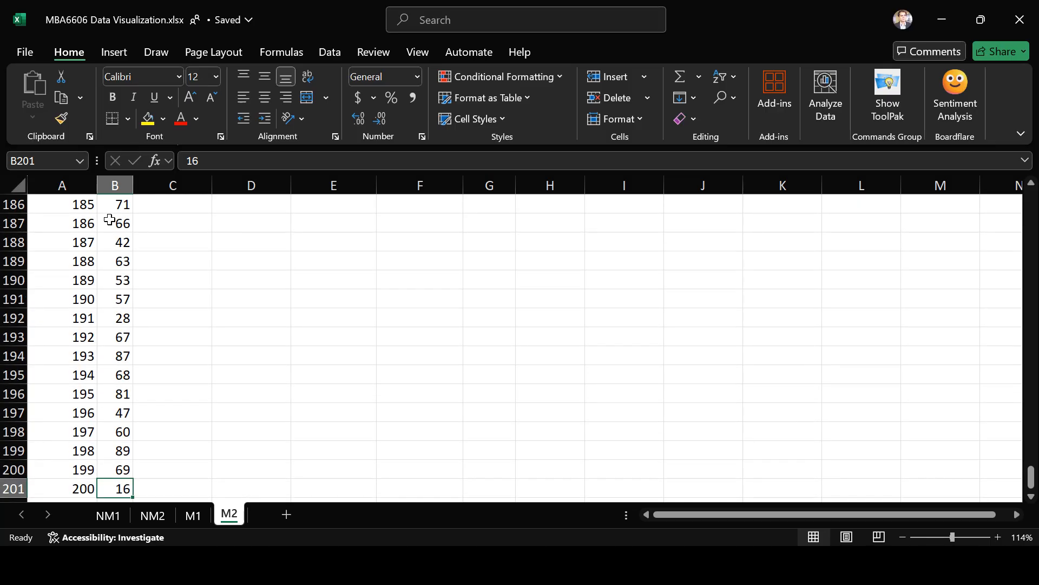
key("ctrl+shift+Up")
key("shift+Down")
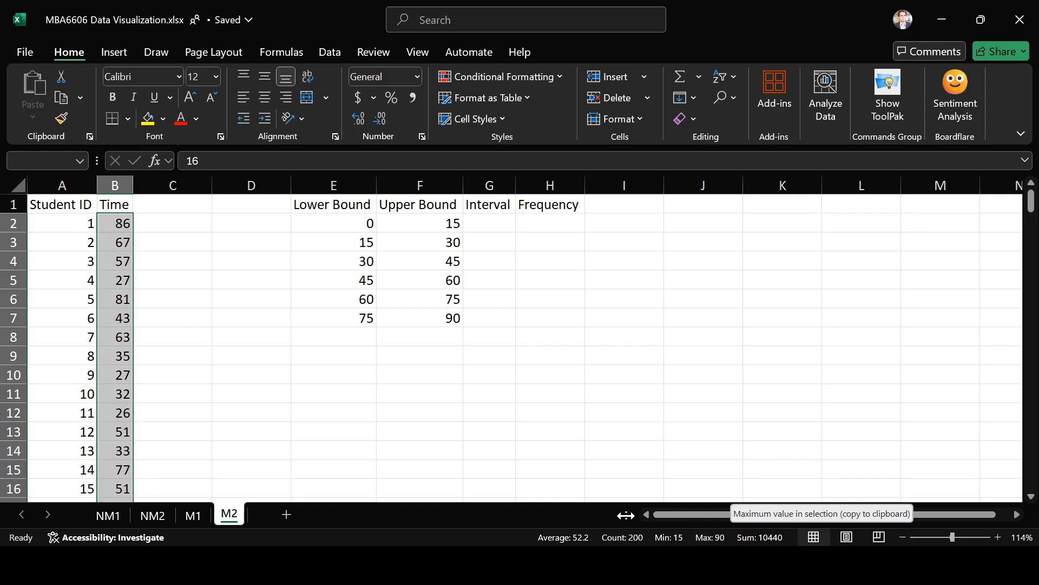
left_click_drag(368, 228, 386, 226)
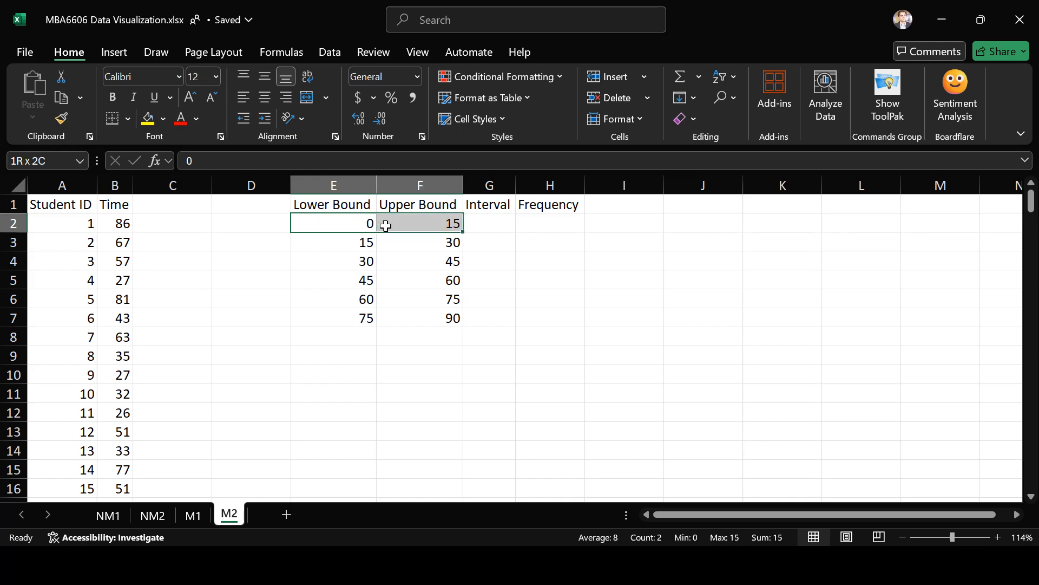
left_click_drag(386, 227, 386, 226)
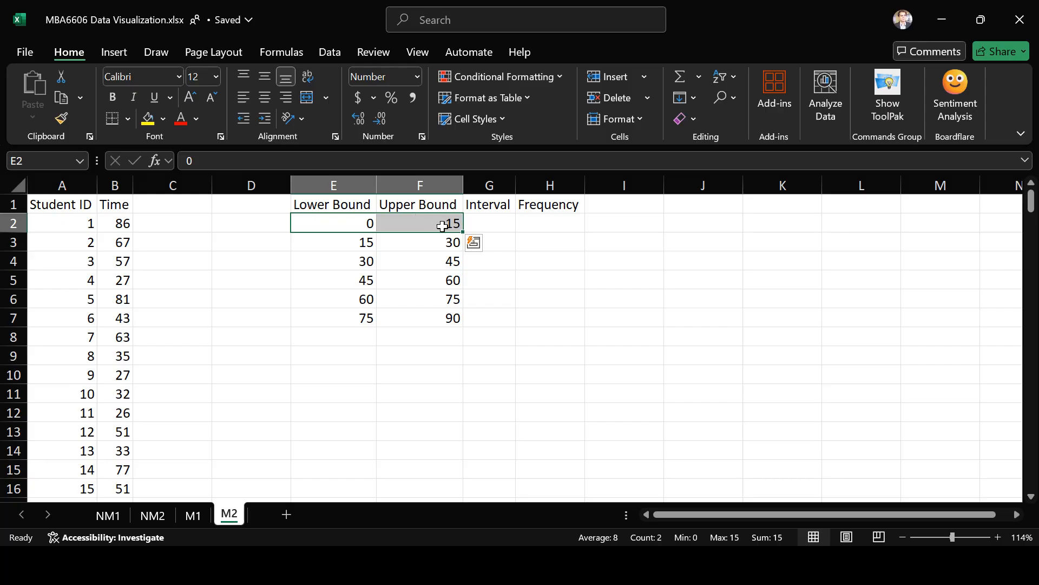
left_click(450, 323)
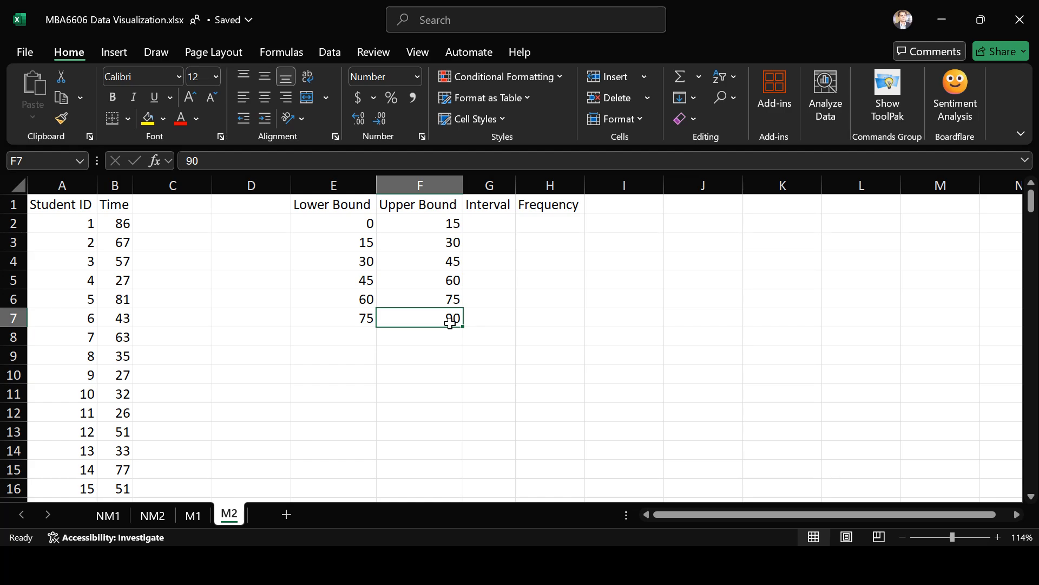
Build the first interval label in G2 with =CONCAT("[",E2," - ", F2,"]") and fill it down to G7
key("Up")
key("Up")
key("Up")
key("Up")
key("Up")
key("Right")
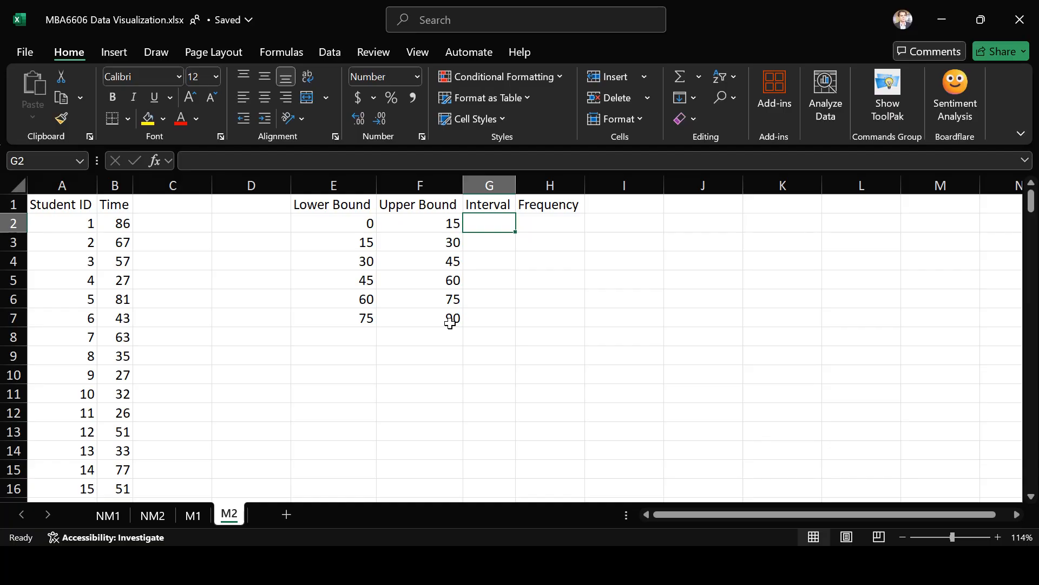
type("=con")
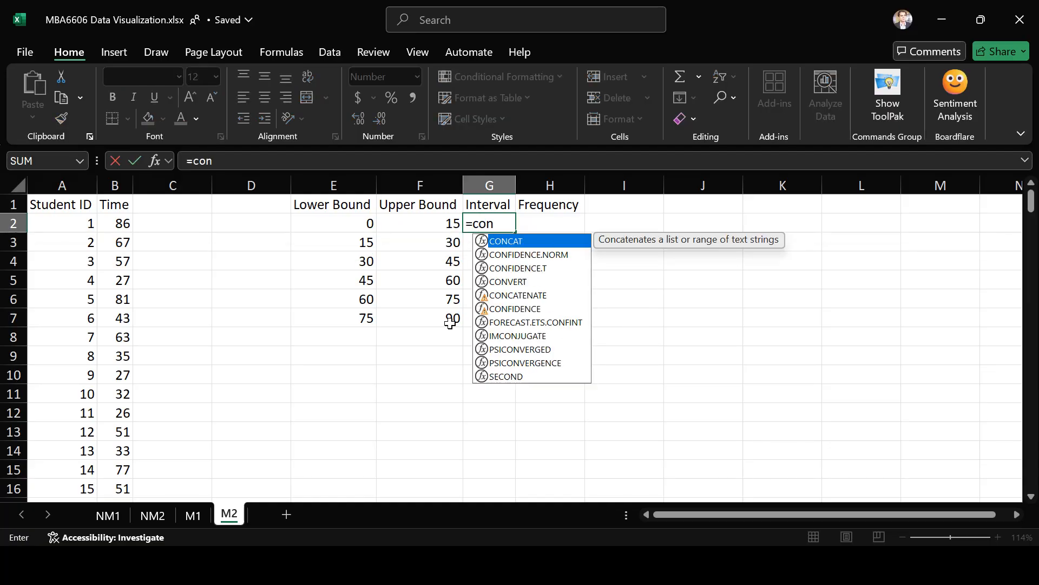
type("c")
key("Tab")
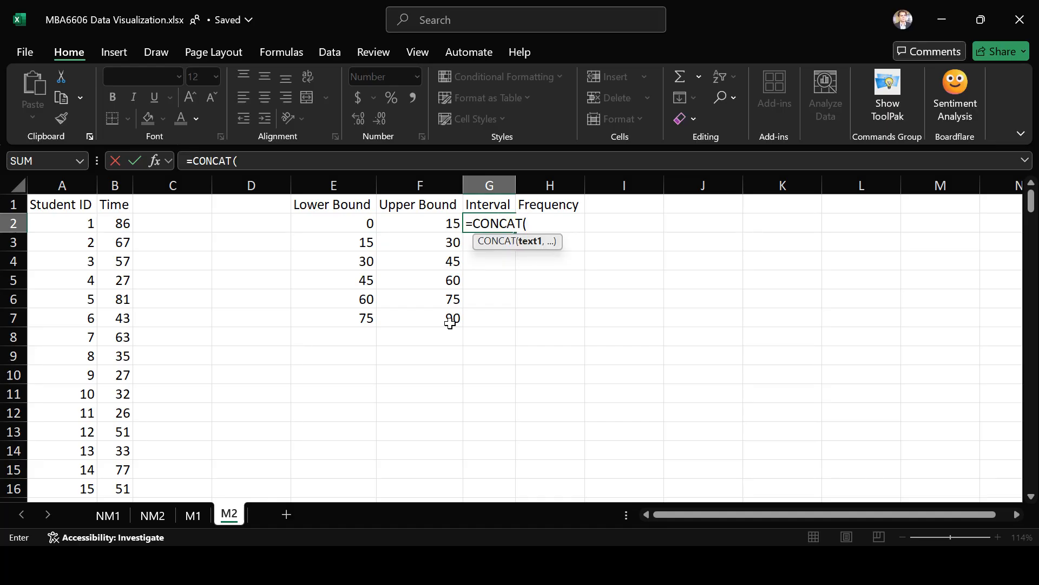
type("\"[\",")
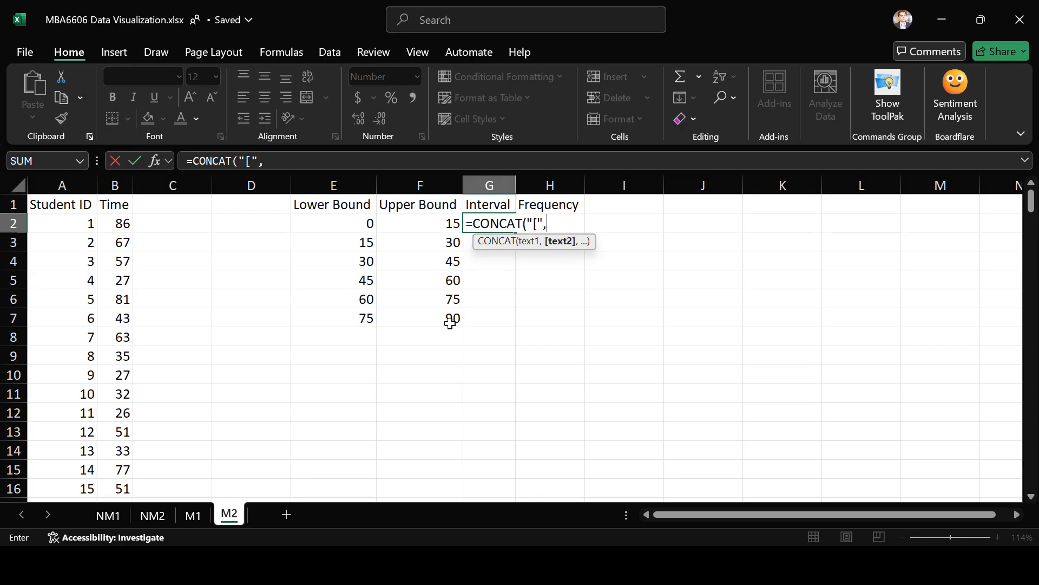
left_click(360, 225)
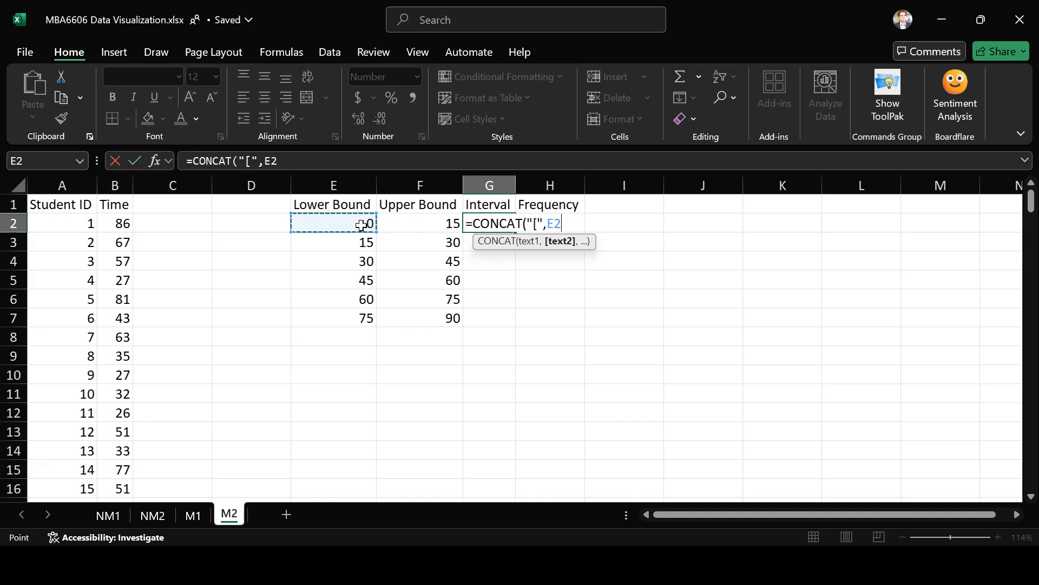
type(",")
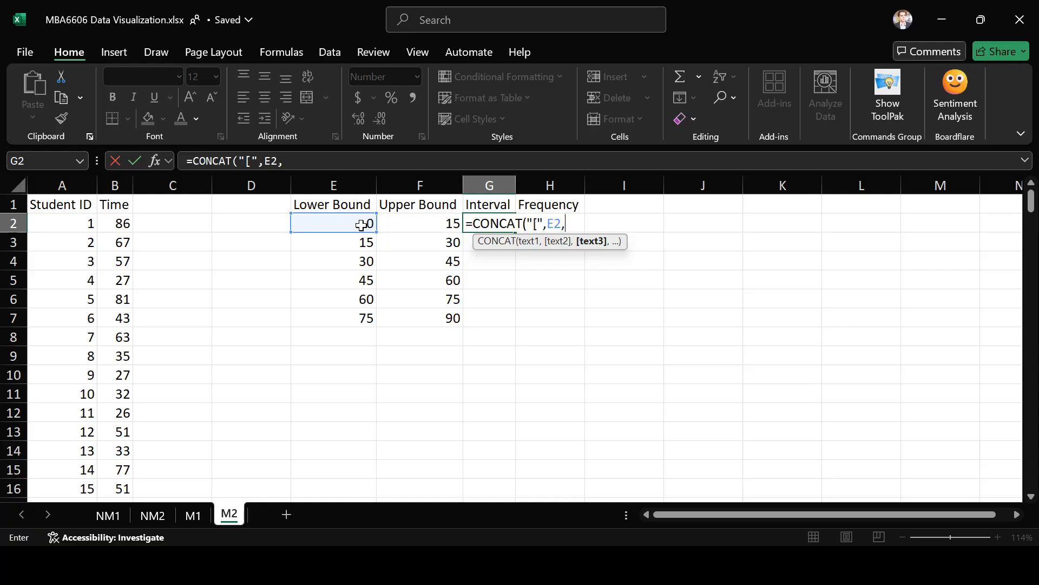
type("\" - \",")
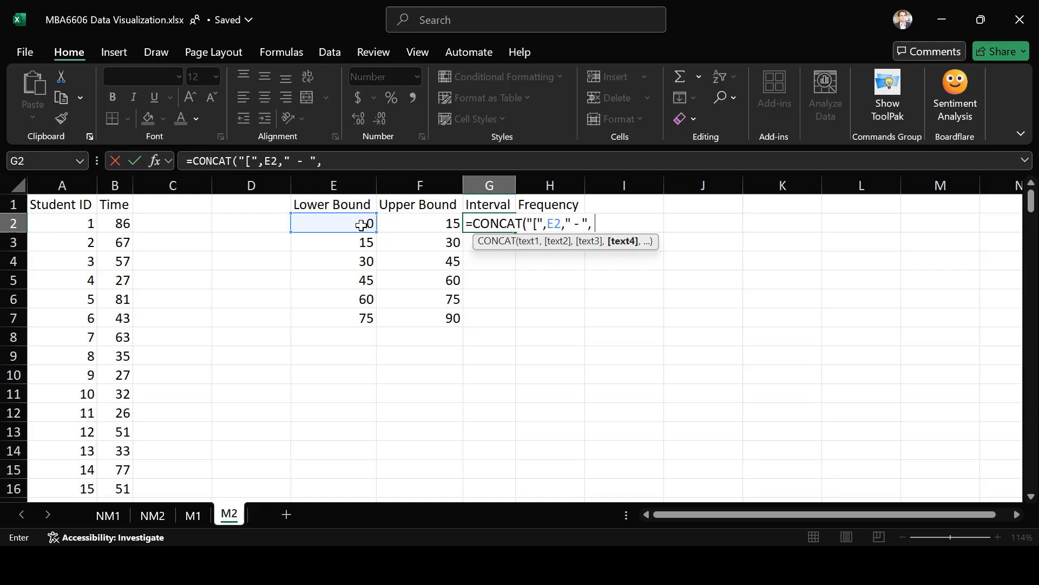
left_click(402, 227)
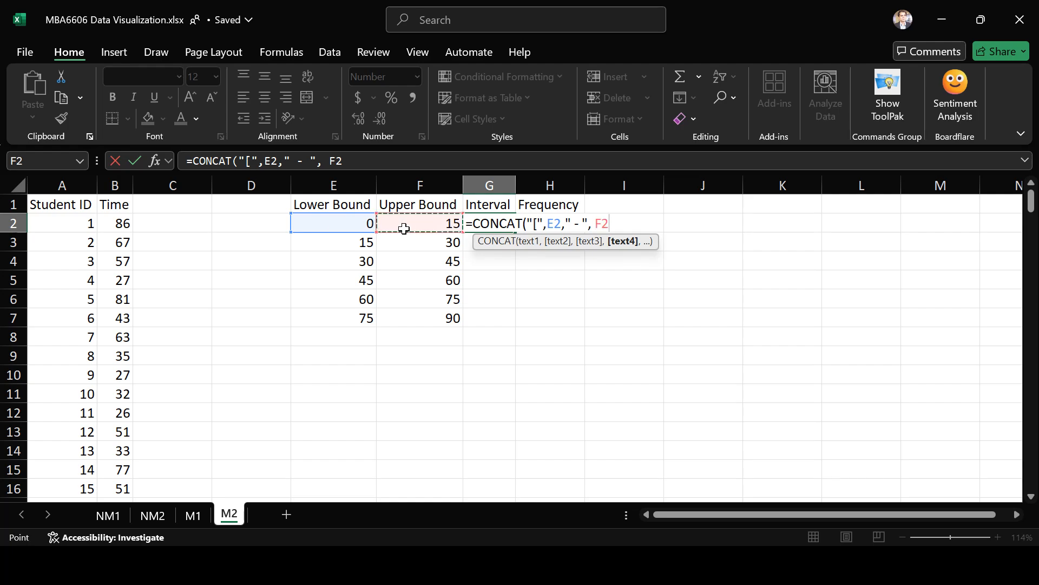
type(",\"]")
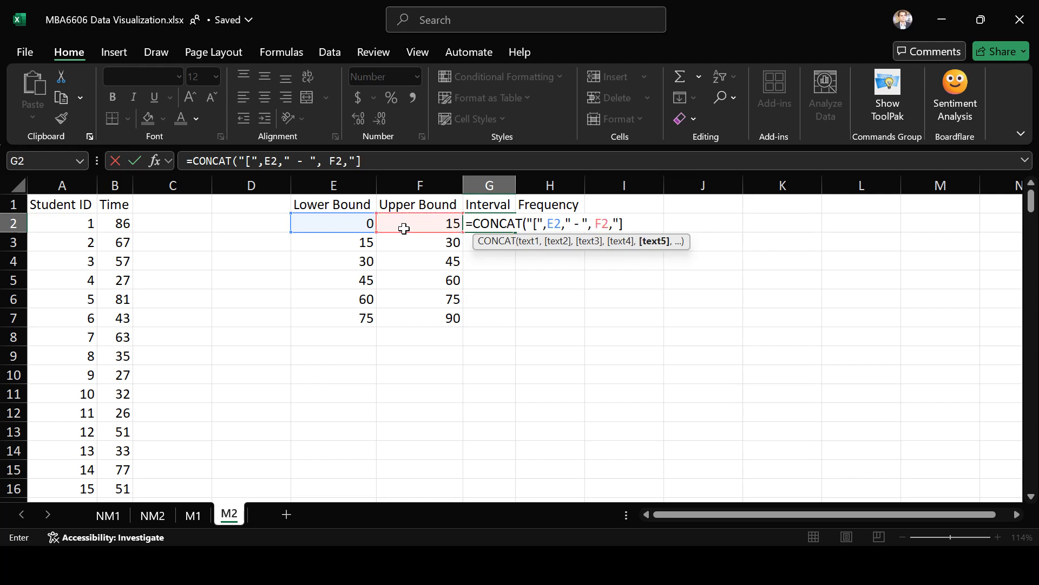
type("\")")
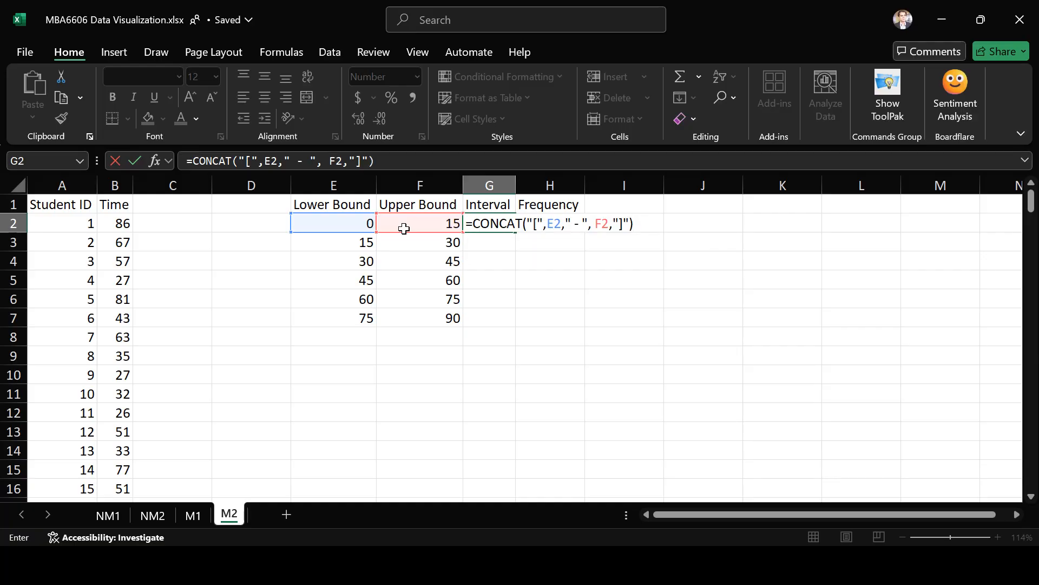
key("Return")
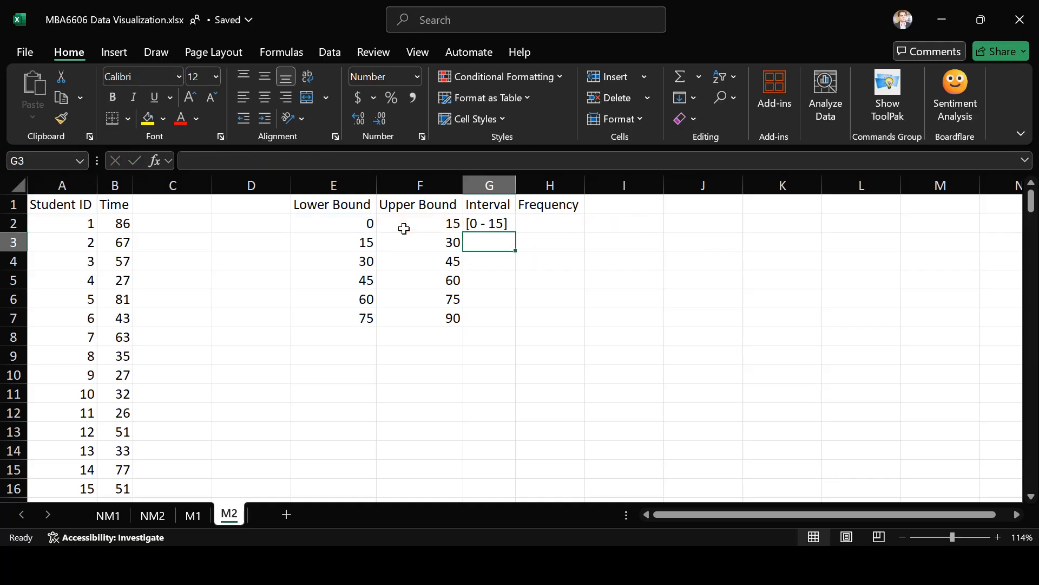
left_click(490, 223)
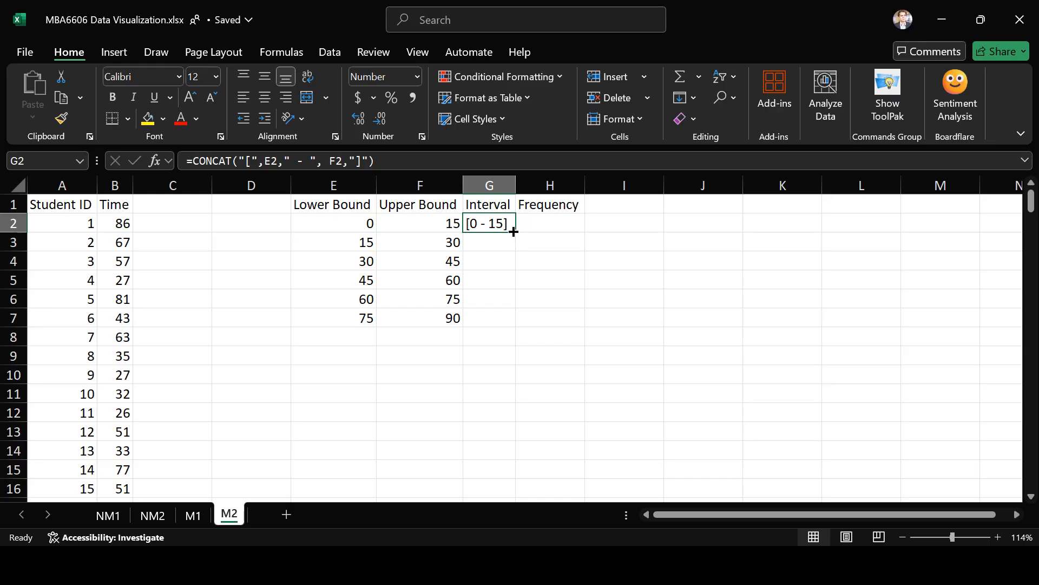
left_click_drag(514, 231, 503, 319)
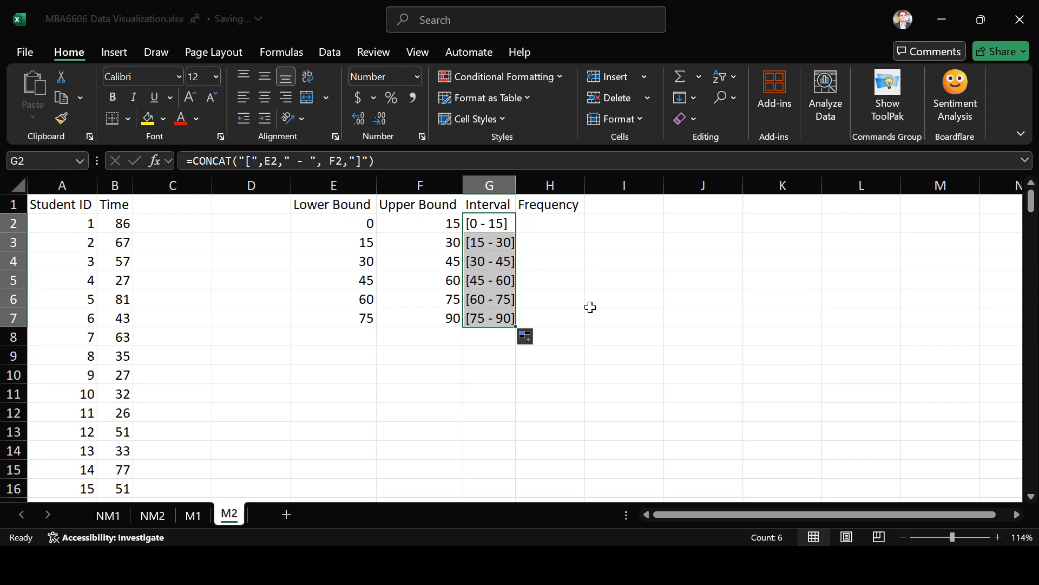
Remove the square brackets from the interval formula in G2, making it =CONCAT(E2," - ", F2)
left_click(371, 161)
key("BackSpace")
key("BackSpace")
key("BackSpace")
key("BackSpace")
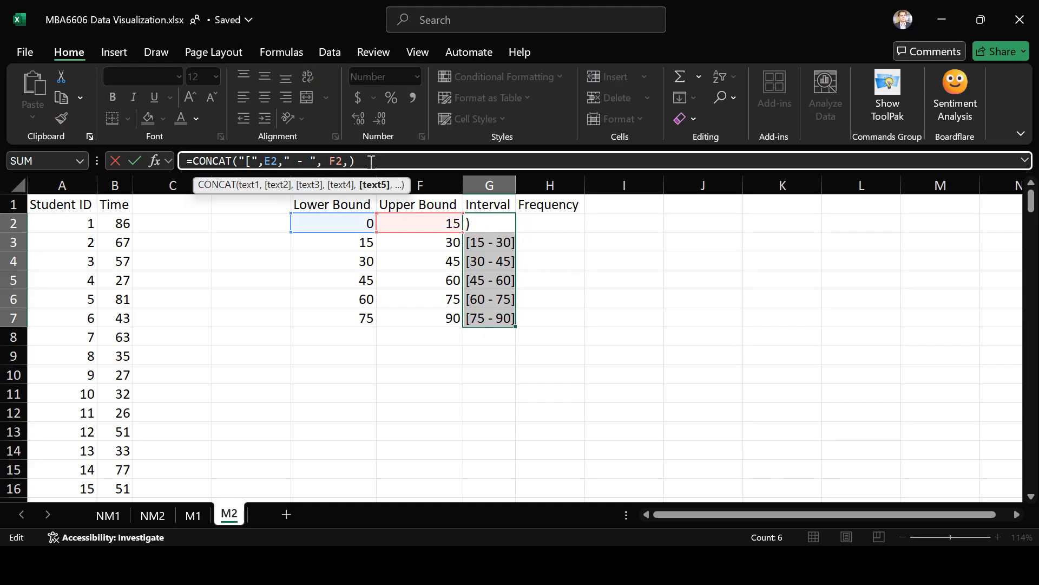
left_click(265, 160)
key("BackSpace")
key("BackSpace")
key("BackSpace")
key("BackSpace")
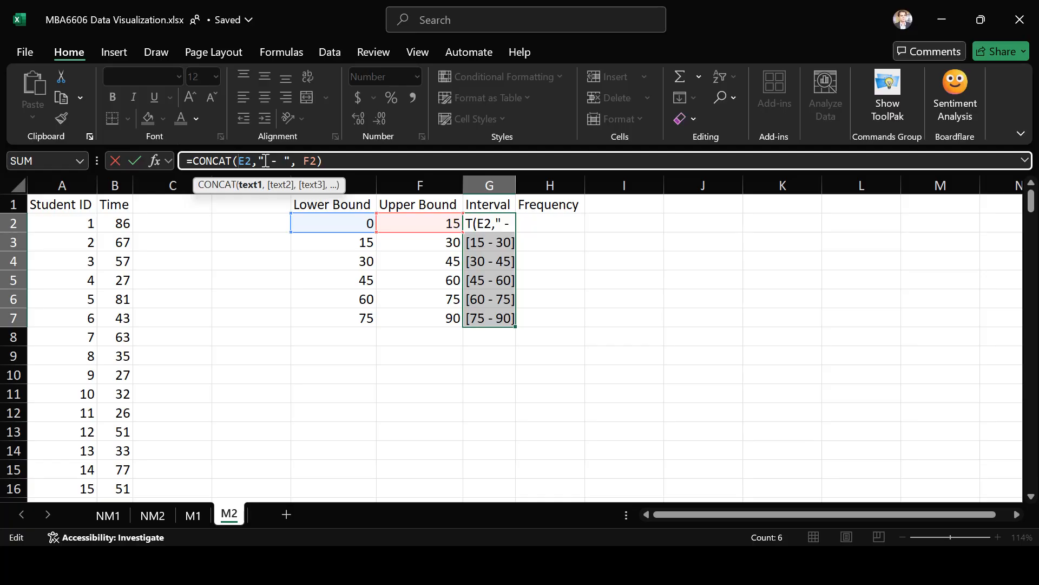
key("Return")
Fill the revised interval formula from G2 down to G7
left_click(491, 217)
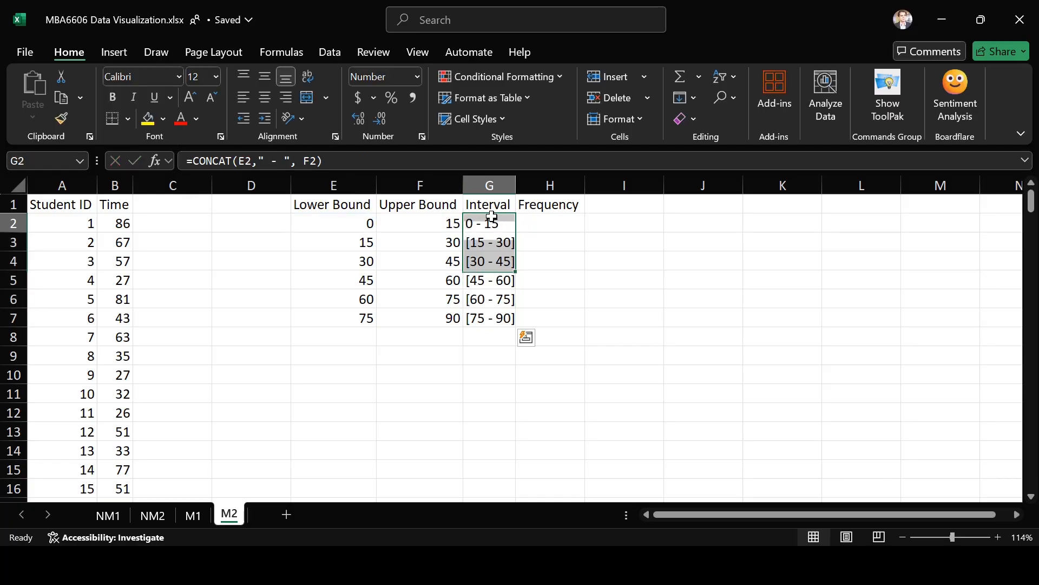
left_click_drag(514, 231, 508, 330)
left_click(552, 320)
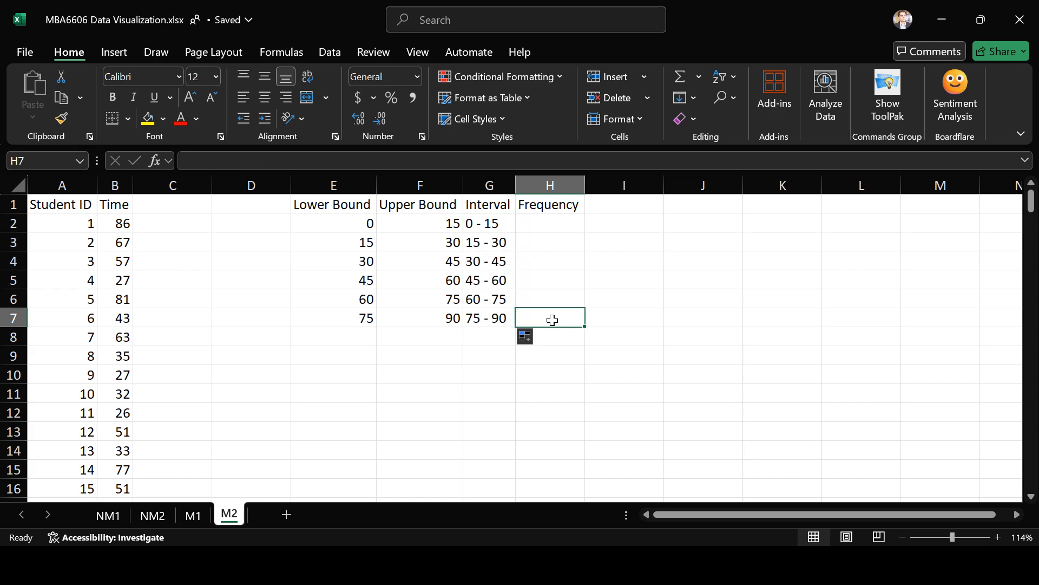
left_click(544, 229)
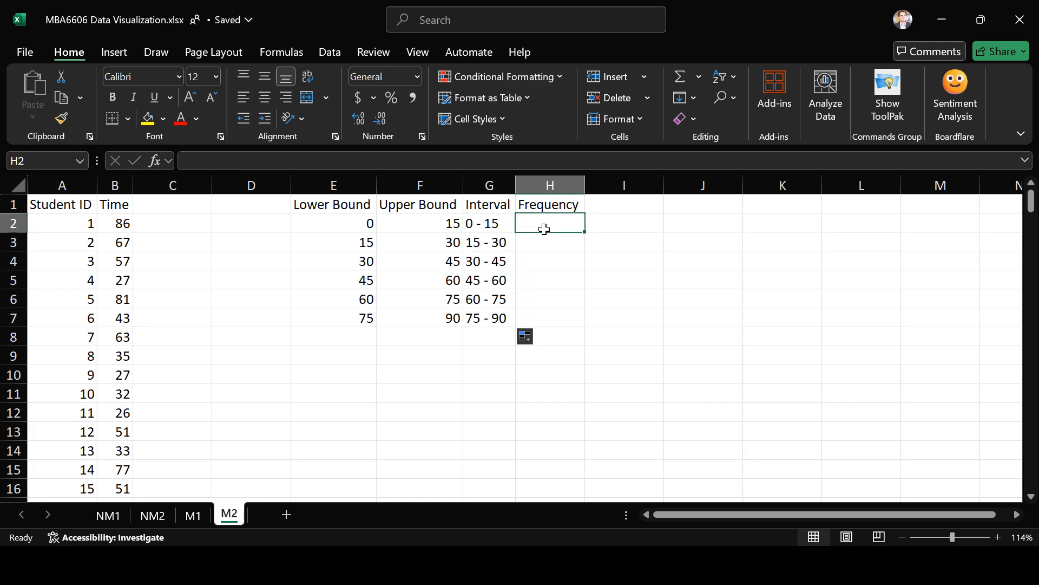
type("=fr")
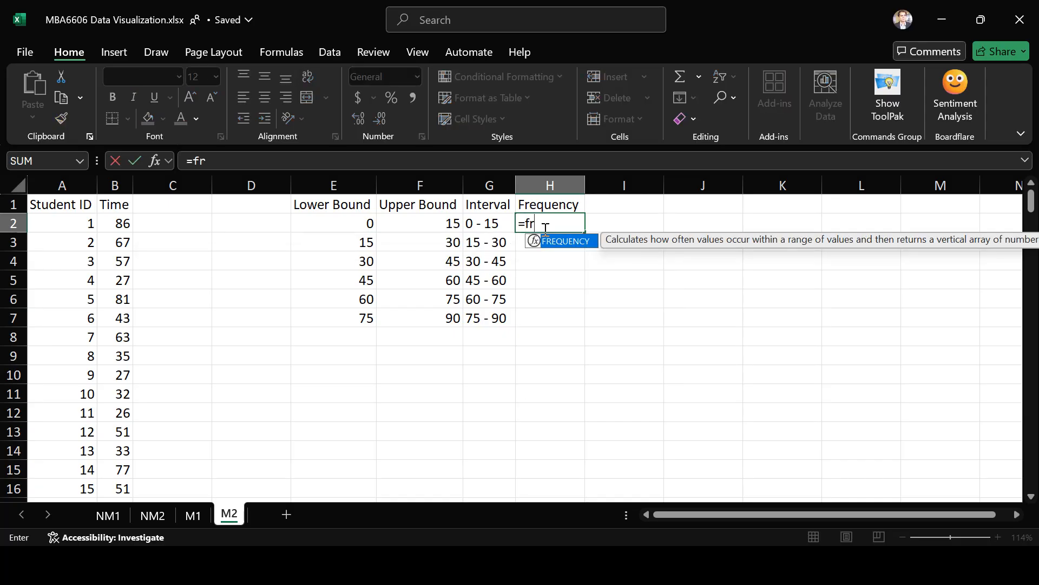
key("Escape")
key("Escape")
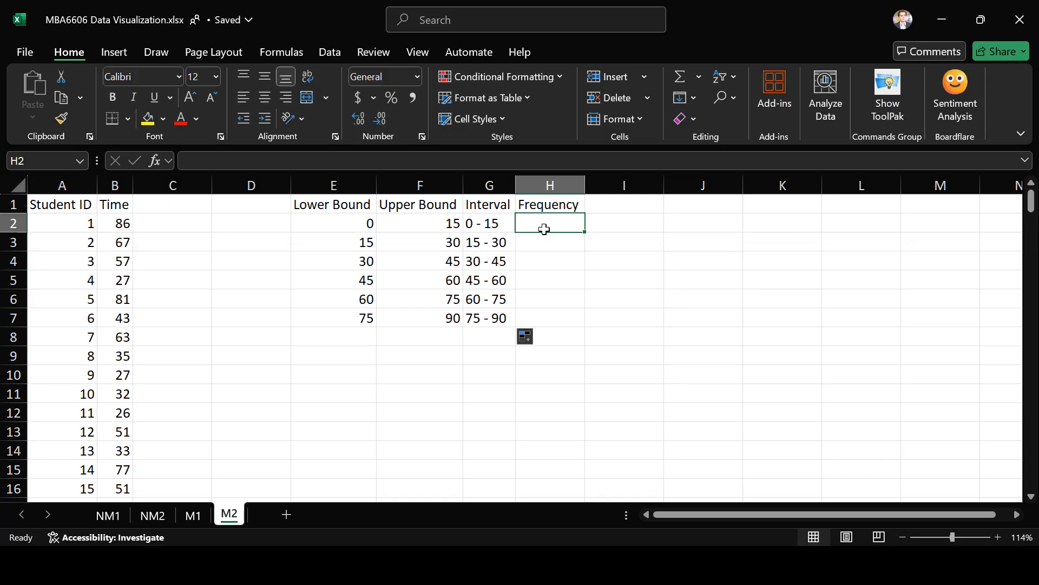
Select H2:H7 and enter =FREQUENCY($B$2:$B$201,F2) in the Frequency column
key("shift+Down")
key("shift+Down")
key("shift+Down")
key("shift+Down")
key("shift+Down")
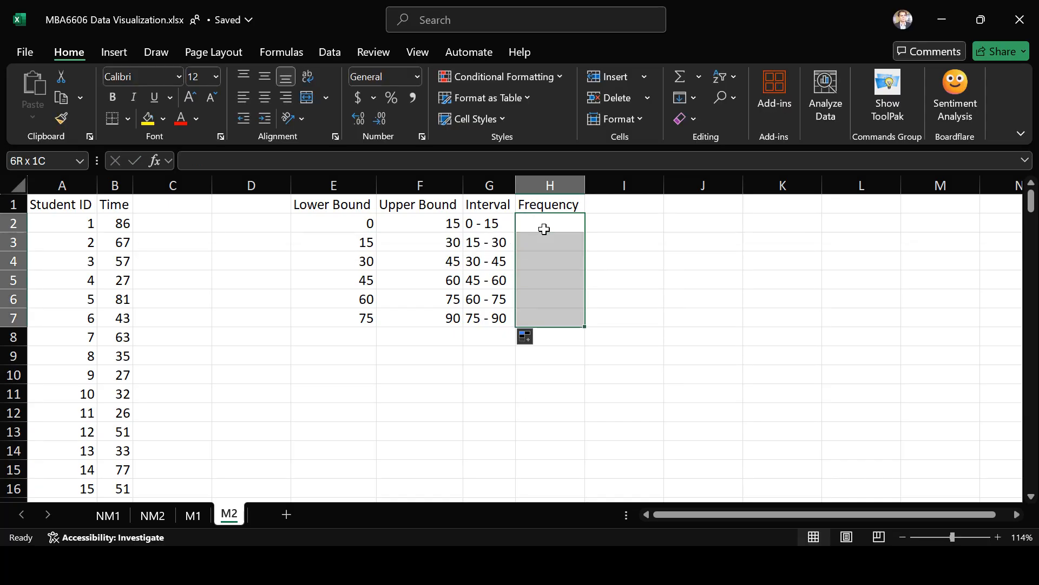
type("=fre")
key("Tab")
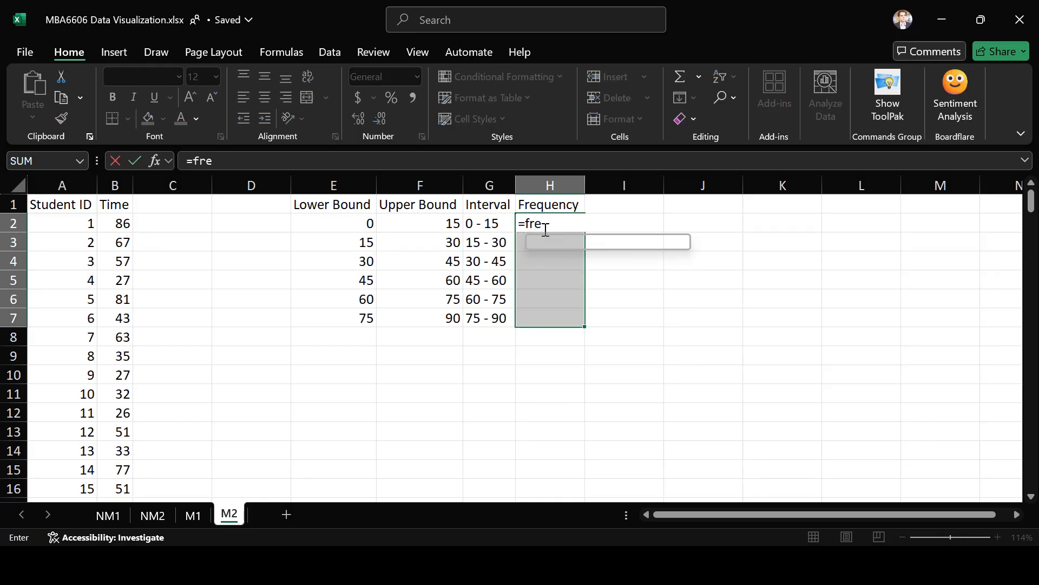
key("Left")
key("Left")
key("Left")
key("Left")
key("Left")
key("Left")
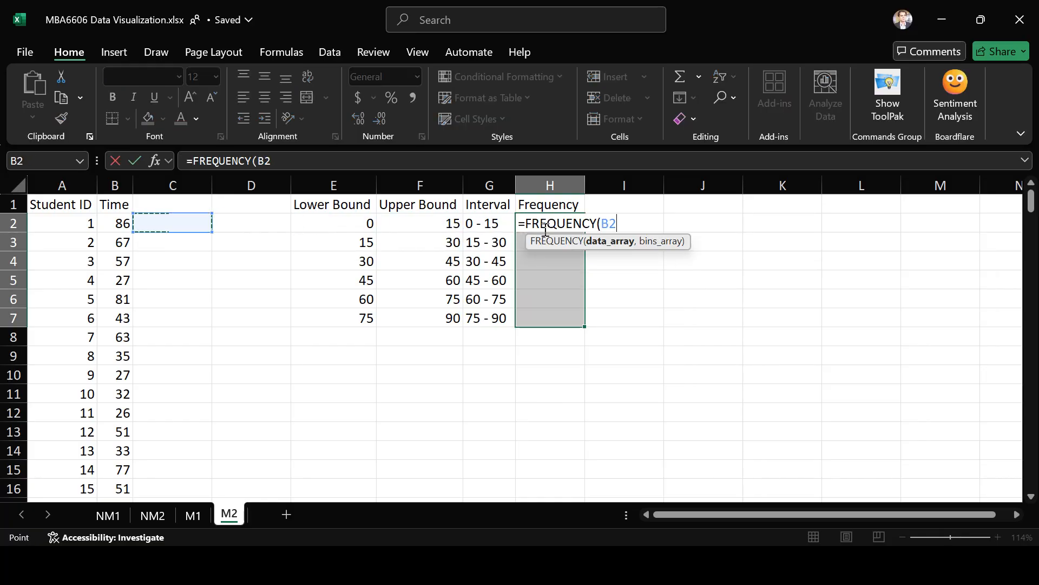
key("ctrl+shift+Down")
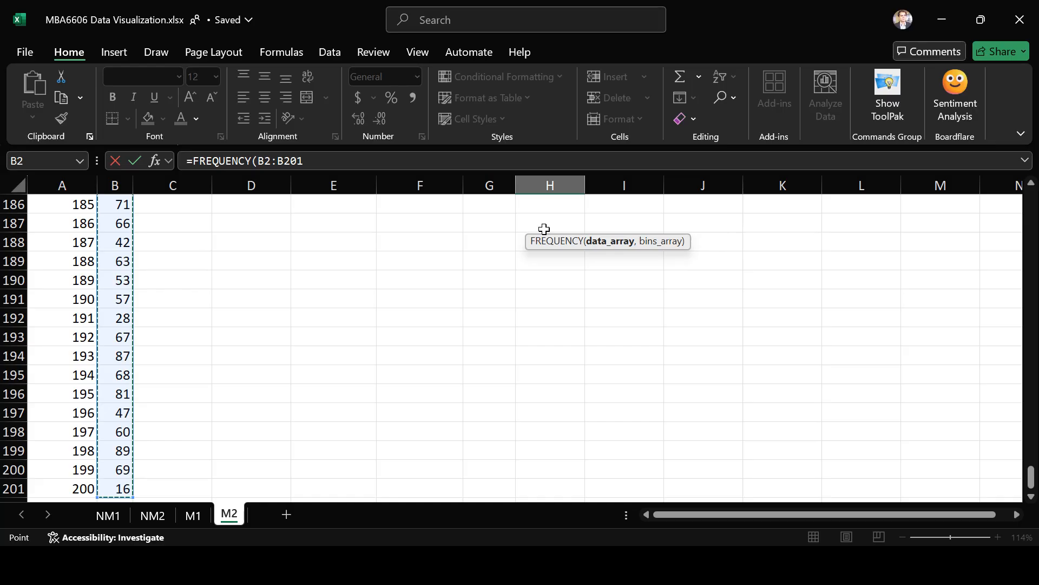
key("F4")
type(",")
key("Left")
key("Left")
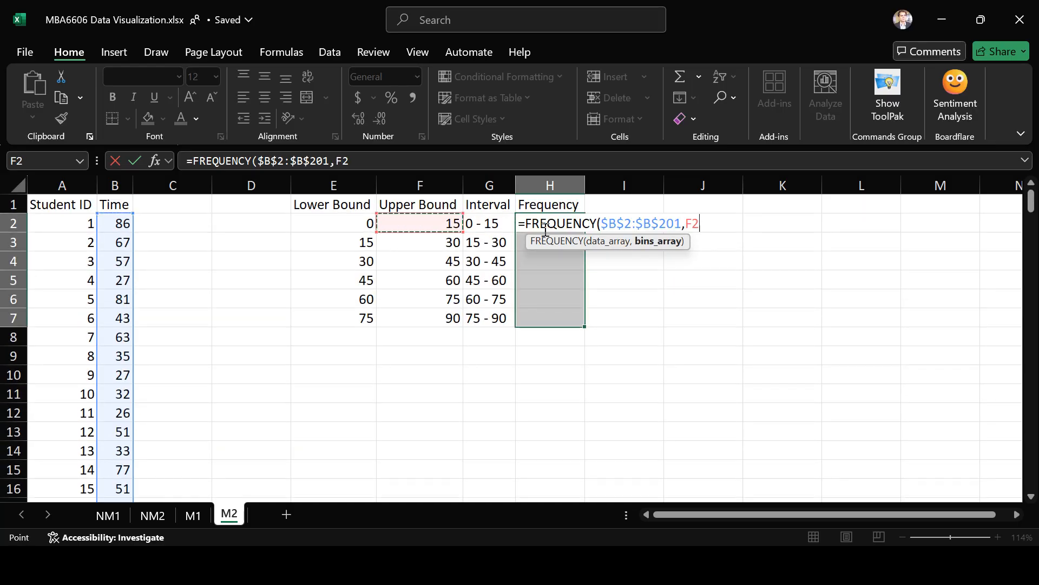
type(")")
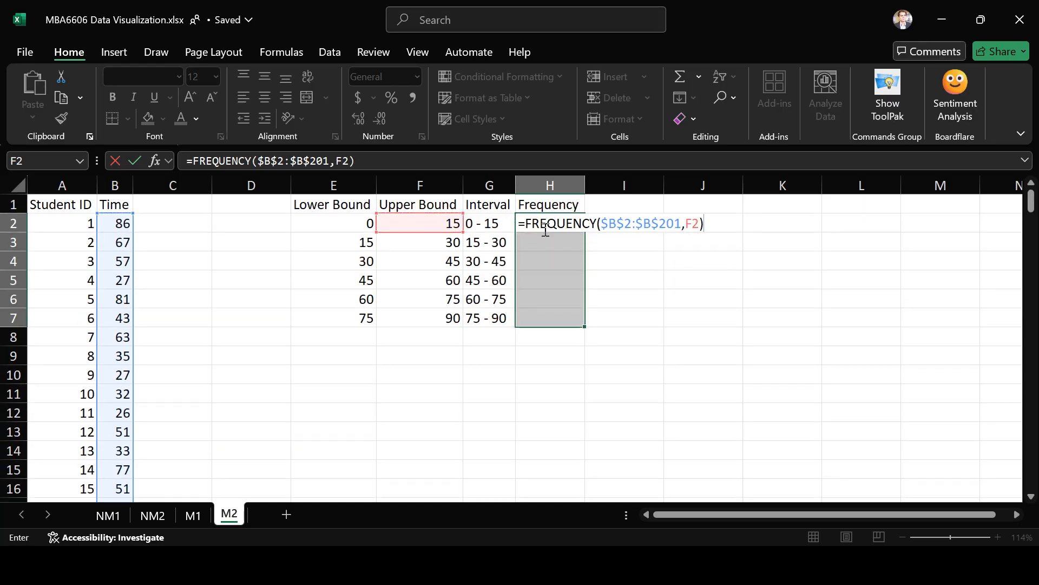
key("Return")
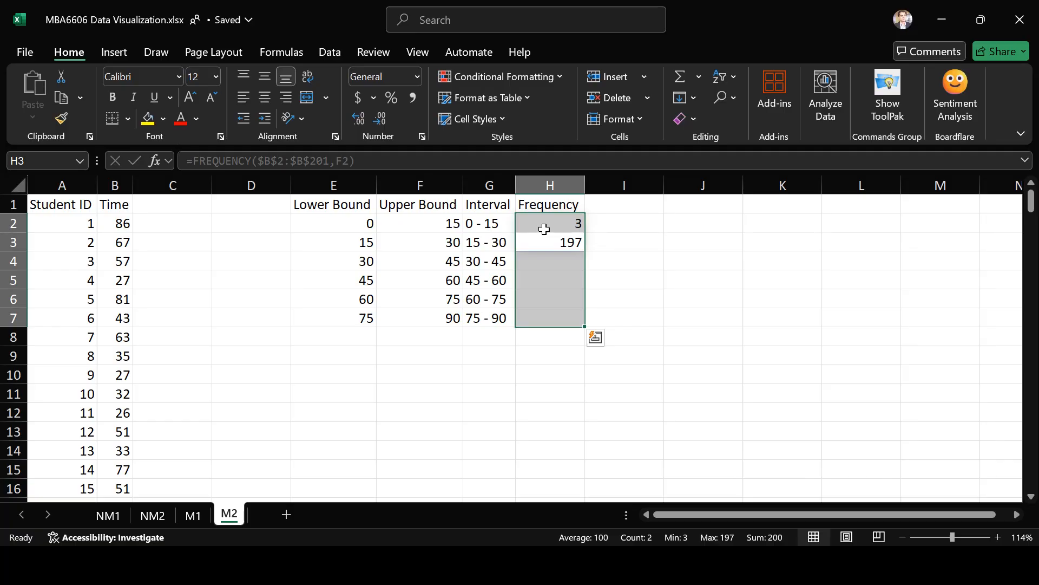
Change the bins argument of the H2 formula to F2:F6, making it =FREQUENCY($B$2:$B$201,F2:F6)
left_click(544, 229)
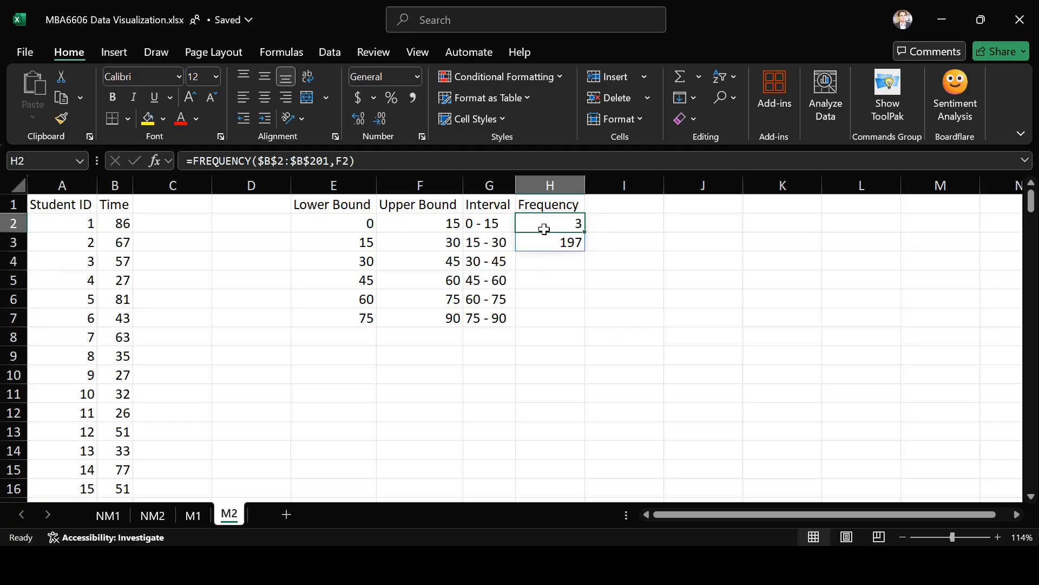
left_click(350, 161)
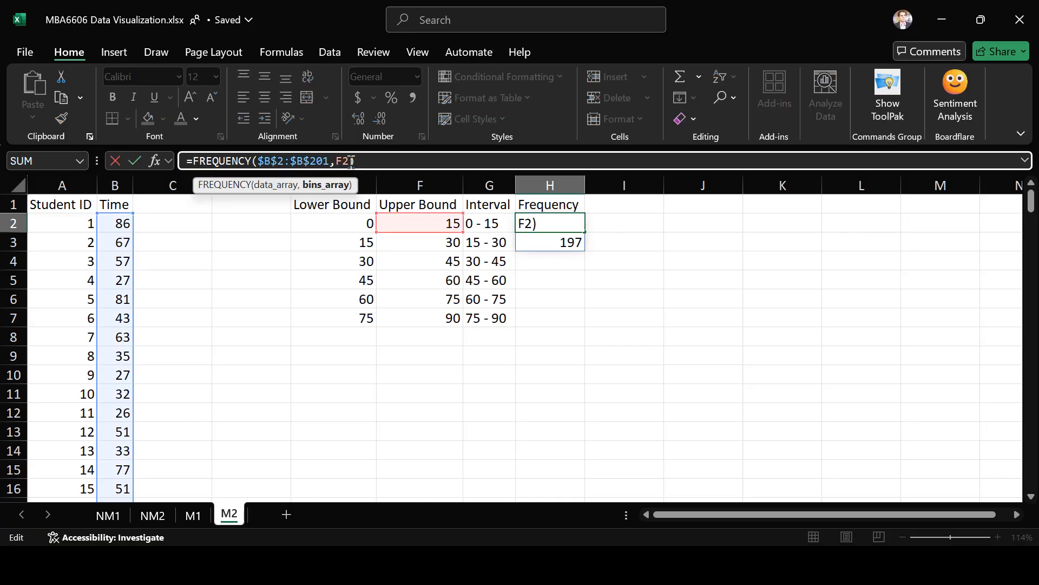
key("BackSpace")
key("BackSpace")
left_click_drag(418, 222, 416, 296)
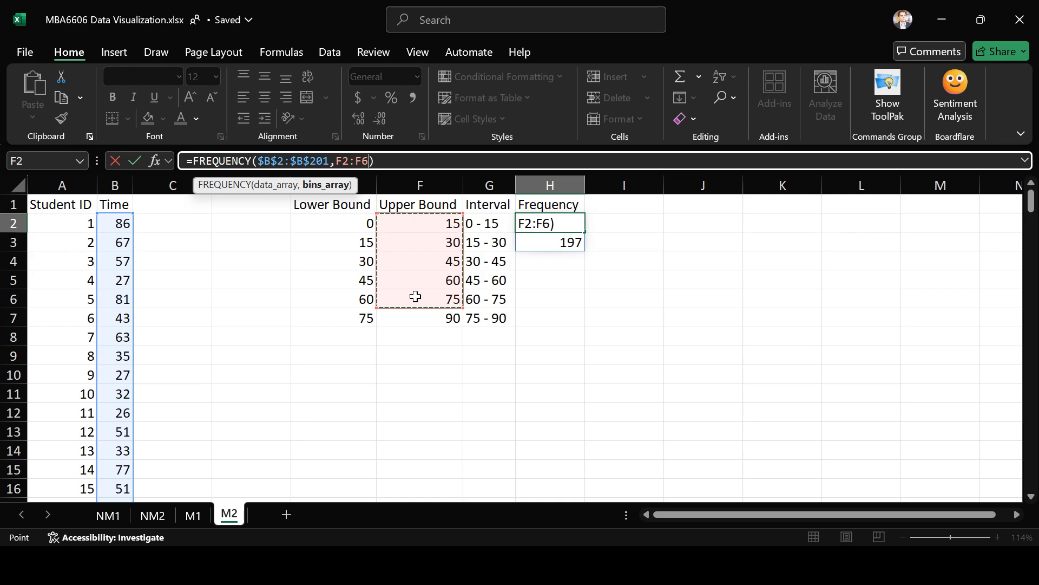
key("Return")
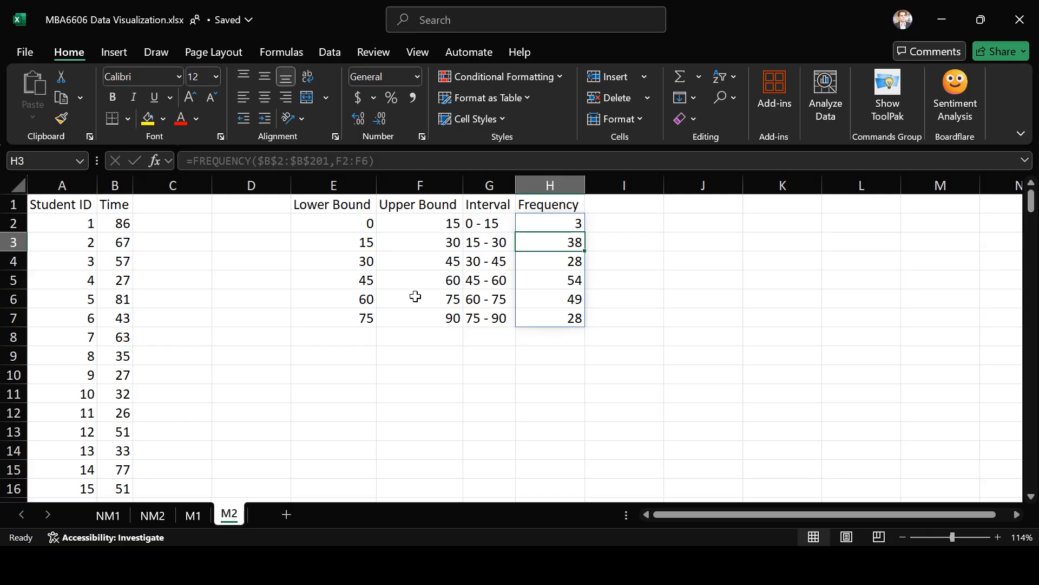
Insert a 2-D clustered column chart from the Interval and Frequency data in G1:H7
left_click_drag(490, 204, 547, 310)
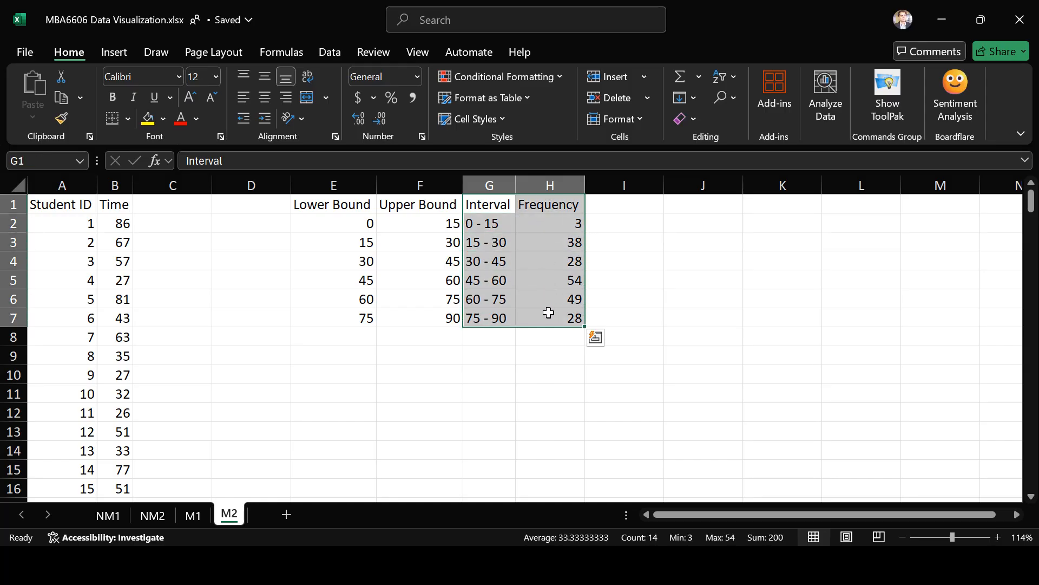
left_click(120, 56)
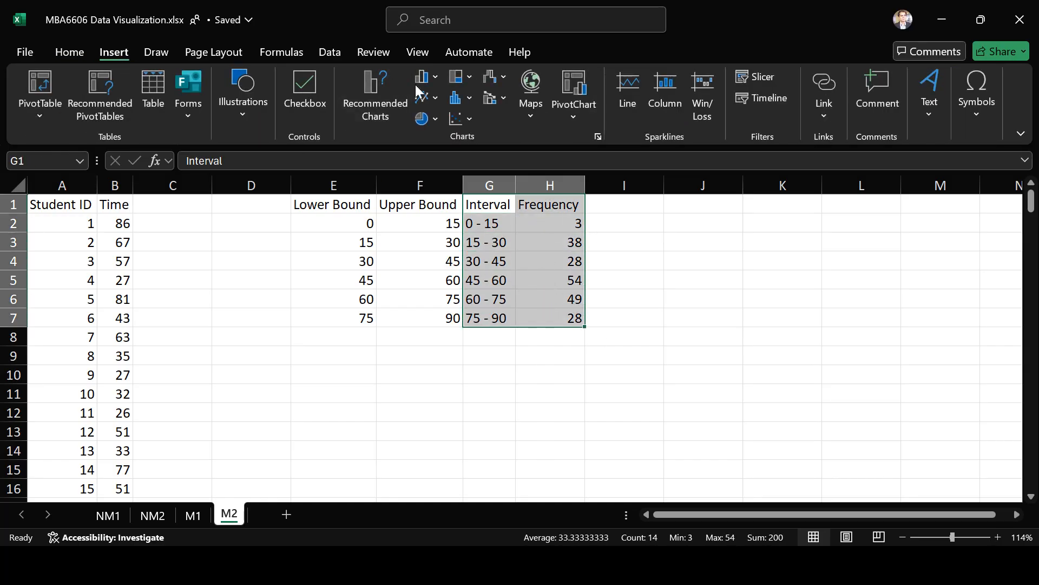
left_click(430, 83)
left_click(437, 132)
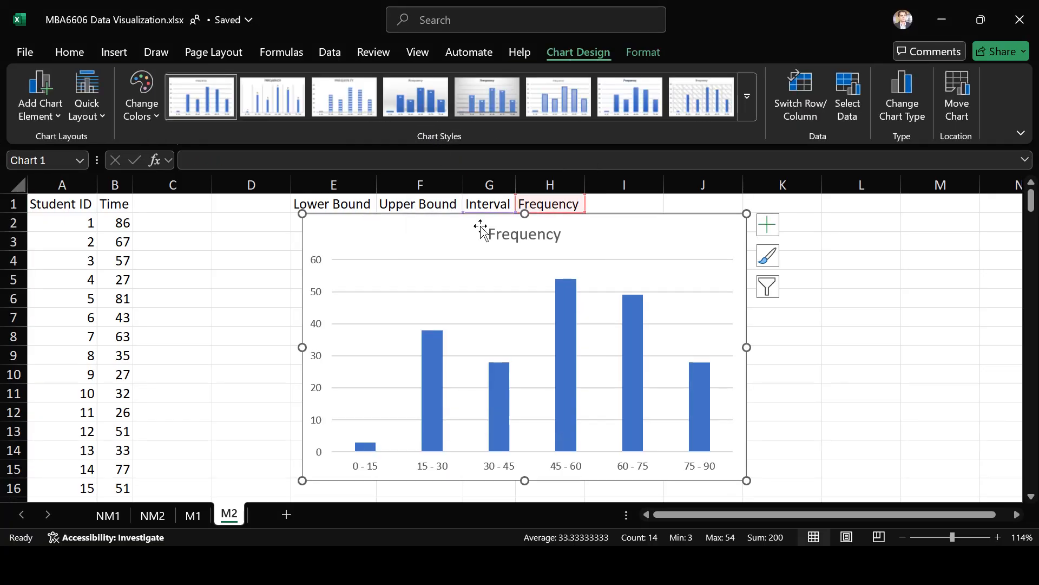
Delete the title and the horizontal gridlines from the frequency chart
left_click(528, 248)
key("Delete")
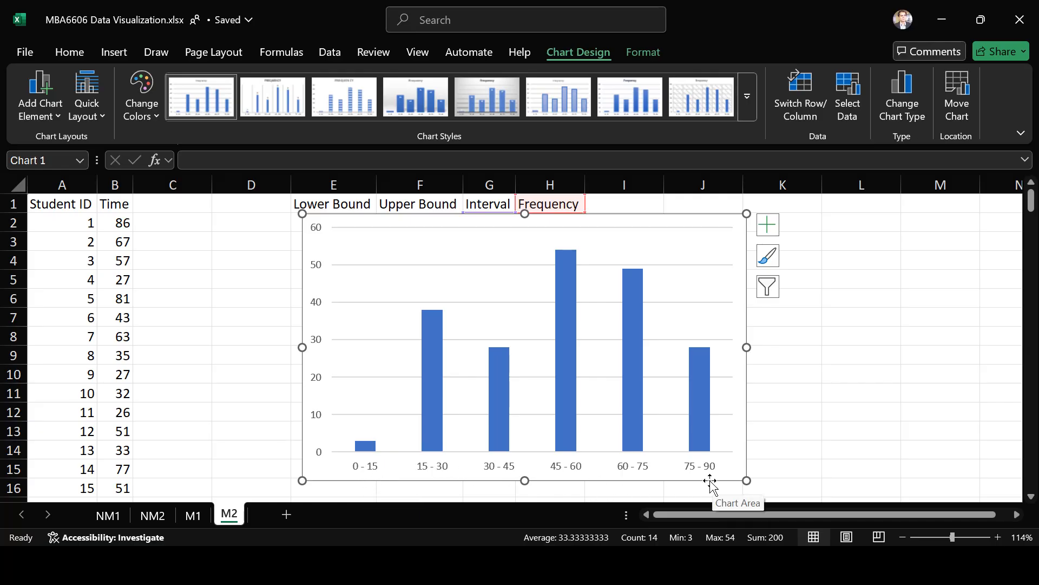
mouse_move(694, 421)
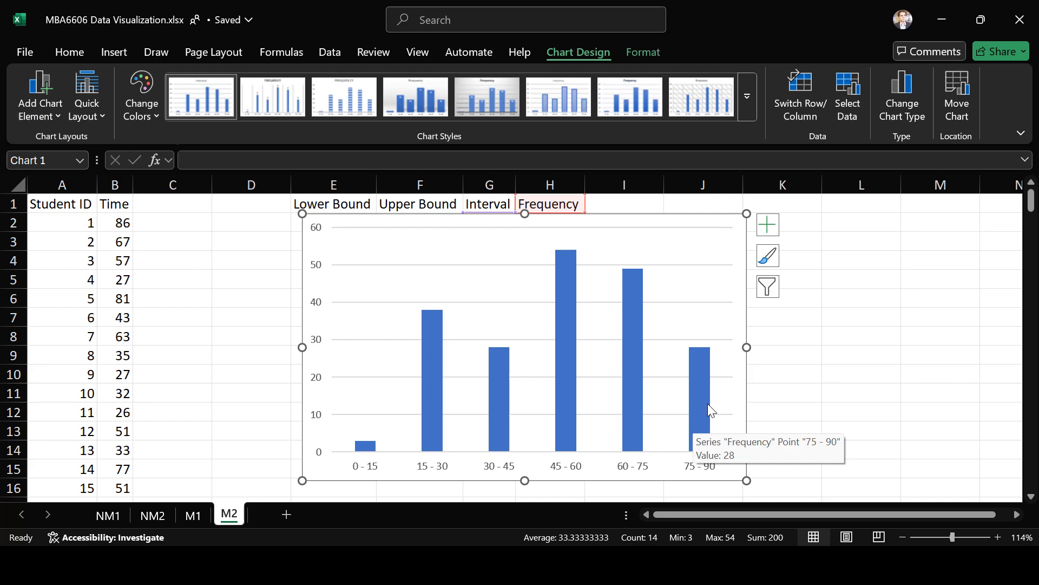
left_click(726, 340)
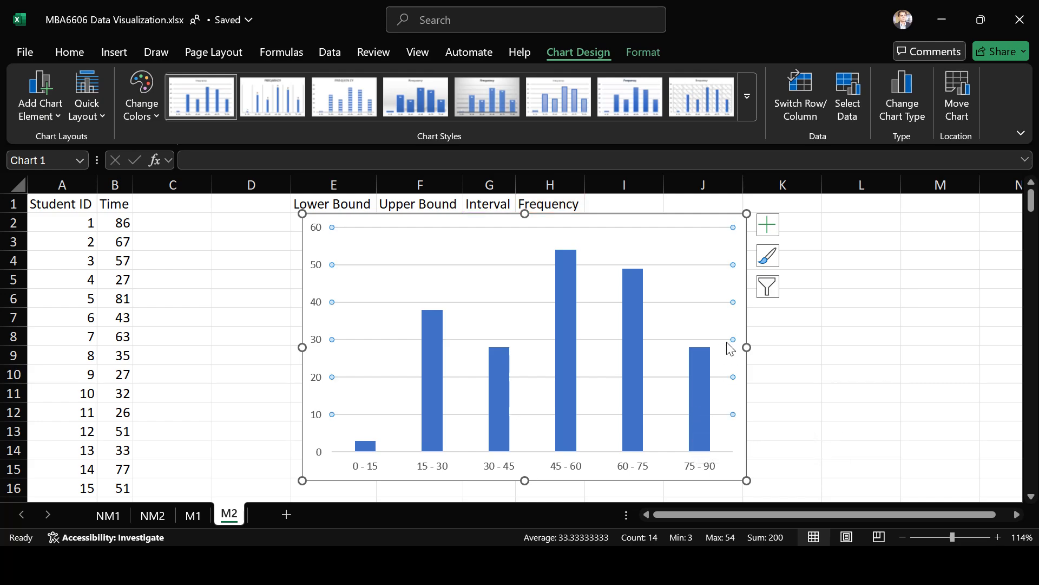
key("Escape")
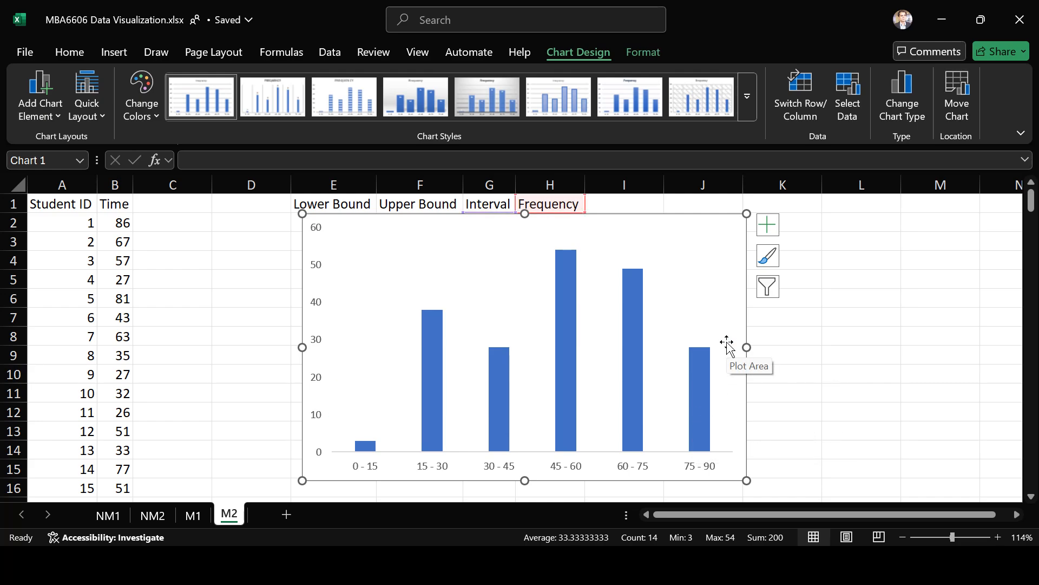